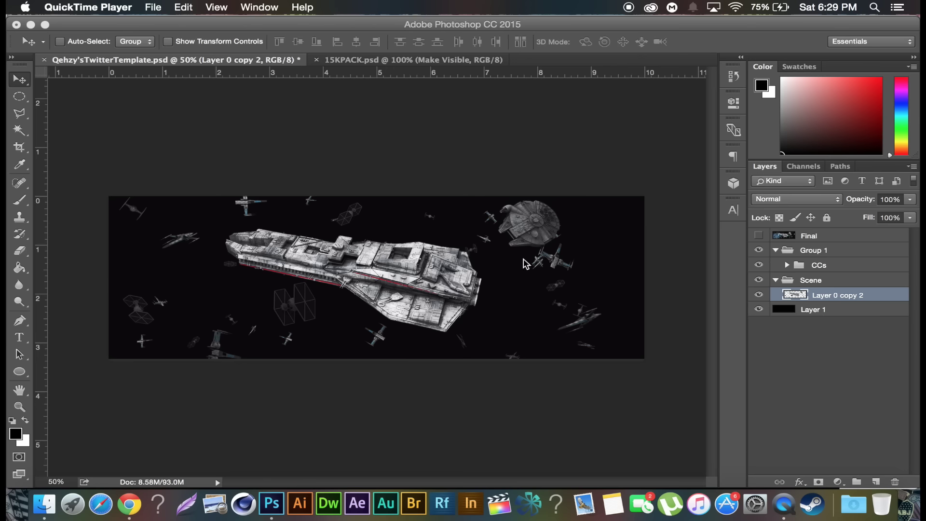
Step: Toggle the Final layer's visibility repeatedly to compare the finished artwork with the unlit base scene
{"action": "left_click", "coordinate": [760, 235]}
{"action": "left_click", "coordinate": [759, 235]}
{"action": "left_click", "coordinate": [759, 236]}
{"action": "left_click", "coordinate": [758, 236]}
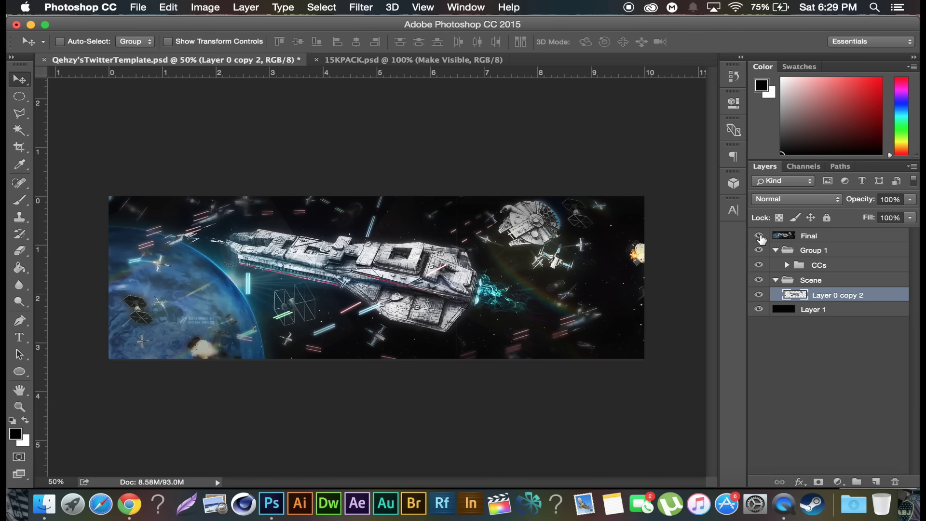
{"action": "left_click", "coordinate": [759, 235]}
{"action": "left_click", "coordinate": [760, 236]}
{"action": "left_click", "coordinate": [760, 236]}
{"action": "left_click", "coordinate": [759, 235]}
Step: Look over the 15KPACK.psd document and the blue planet and explosion stock images in Chrome, and return to the template in Photoshop
{"action": "left_click", "coordinate": [386, 60]}
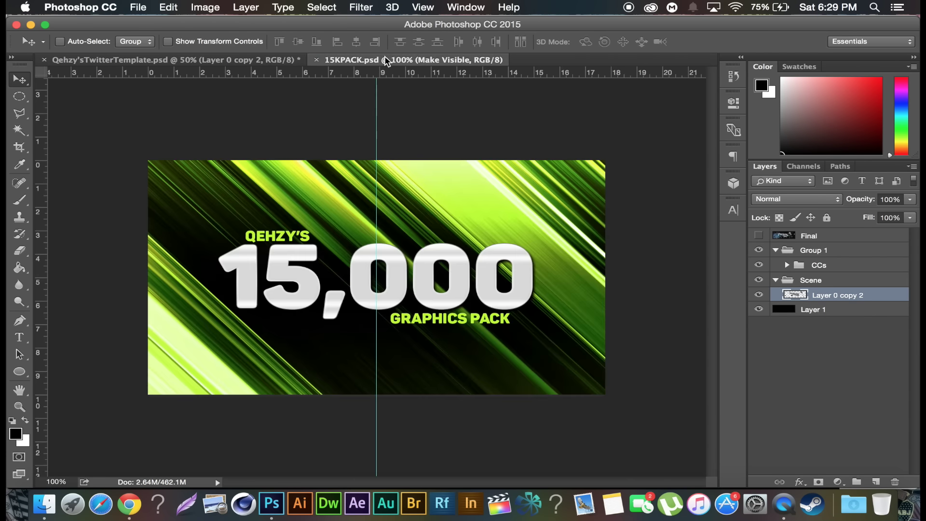
{"action": "left_click", "coordinate": [222, 59]}
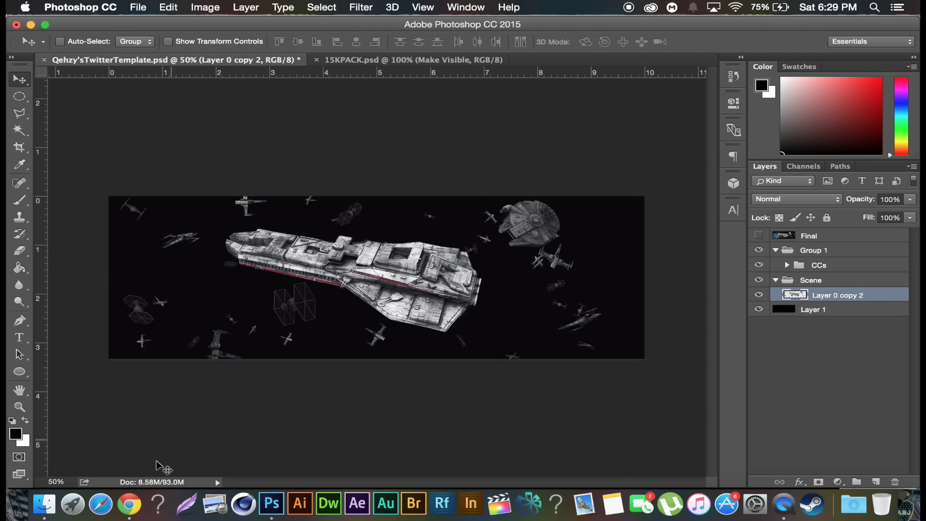
{"action": "left_click", "coordinate": [129, 504]}
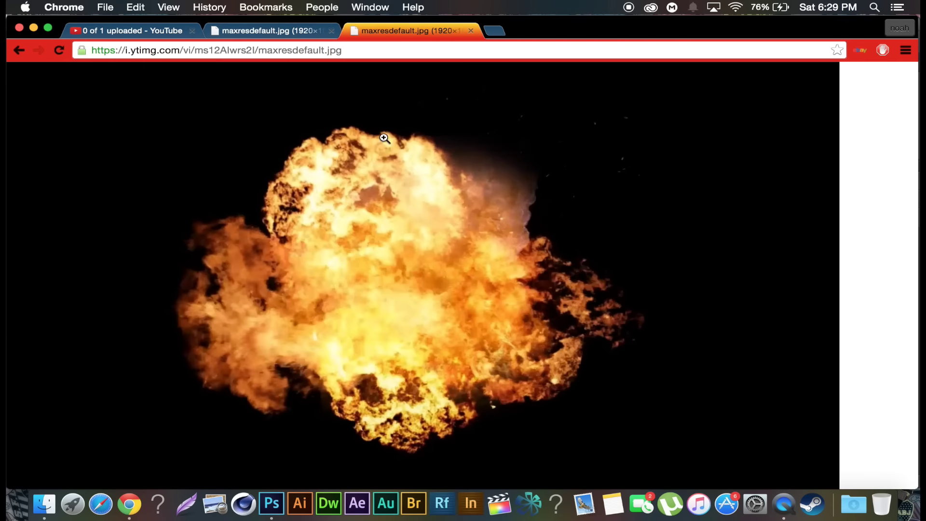
{"action": "left_click", "coordinate": [260, 30]}
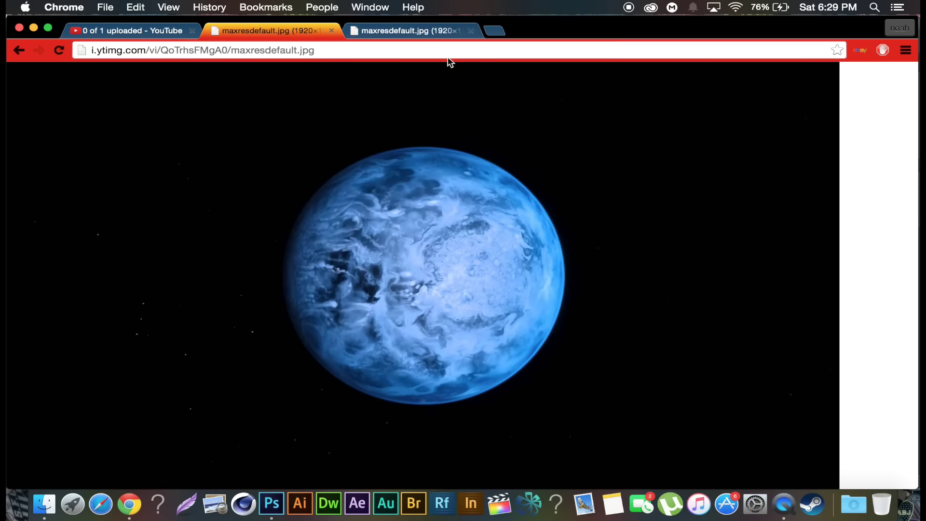
{"action": "left_click", "coordinate": [424, 34]}
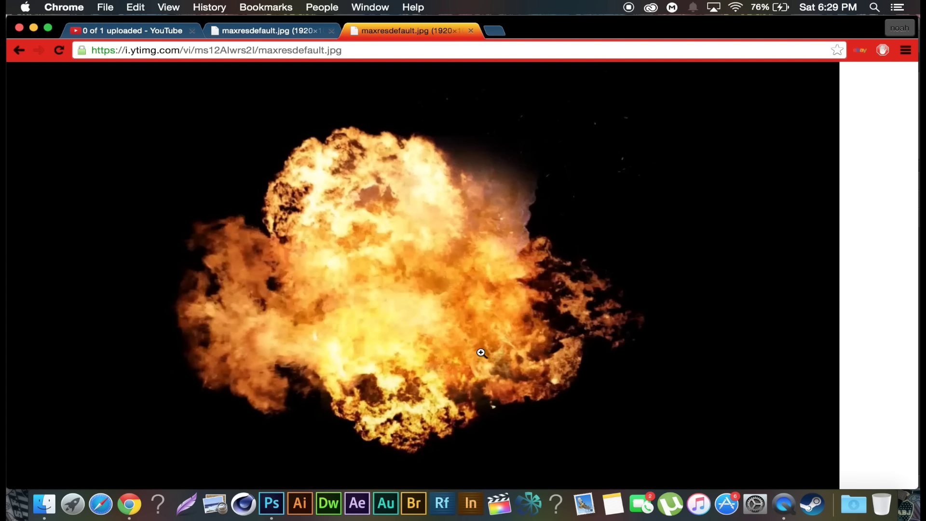
{"action": "left_click", "coordinate": [271, 504]}
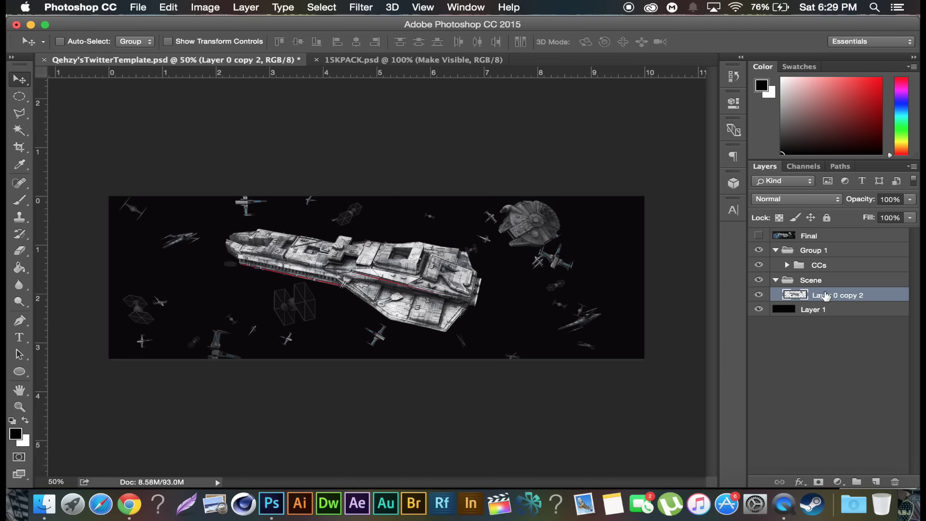
Step: Add a new empty layer above Layer 0 copy 2 in the Scene group, keeping the CCs group visible
{"action": "left_click", "coordinate": [760, 265]}
{"action": "left_click", "coordinate": [759, 266]}
{"action": "left_click", "coordinate": [759, 265]}
{"action": "left_click", "coordinate": [876, 483]}
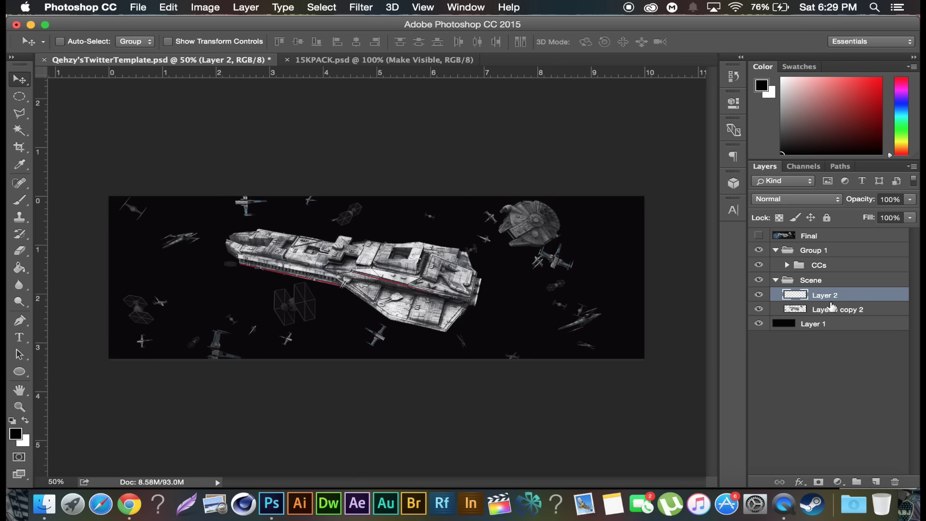
Step: Collapse Group 1 and clip the new Layer 2 to Layer 0 copy 2 as a clipping mask
{"action": "left_click", "coordinate": [777, 282]}
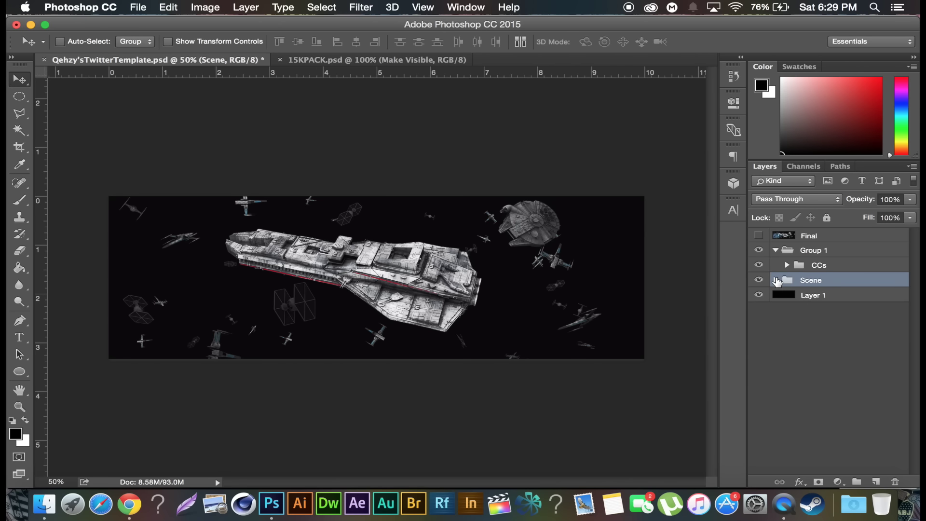
{"action": "left_click", "coordinate": [830, 298]}
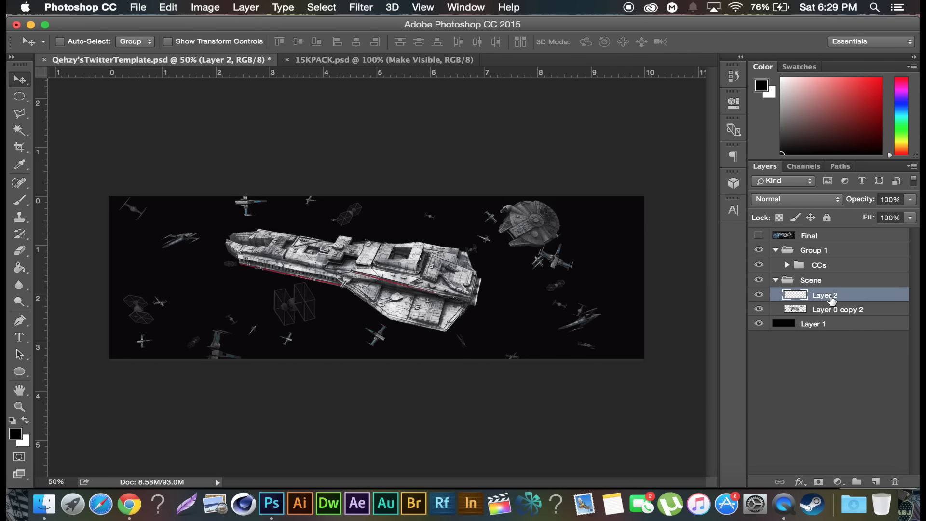
{"action": "left_click", "coordinate": [776, 251]}
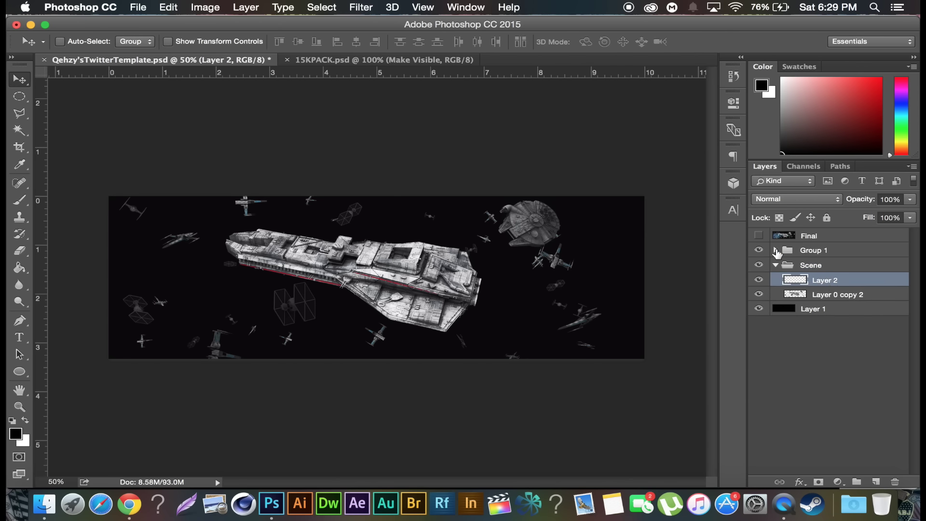
{"action": "left_click", "coordinate": [776, 251]}
{"action": "left_click", "coordinate": [777, 250]}
{"action": "left_click", "coordinate": [776, 251]}
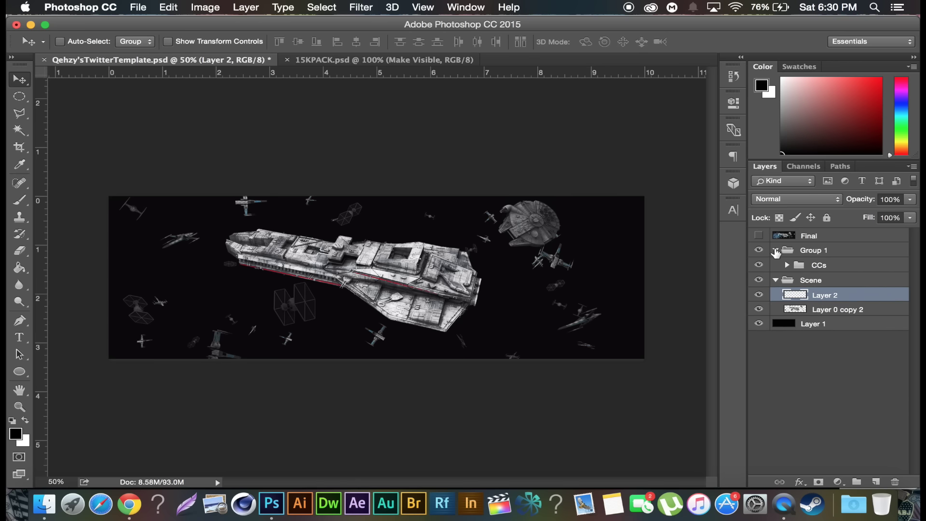
{"action": "left_click", "coordinate": [776, 251]}
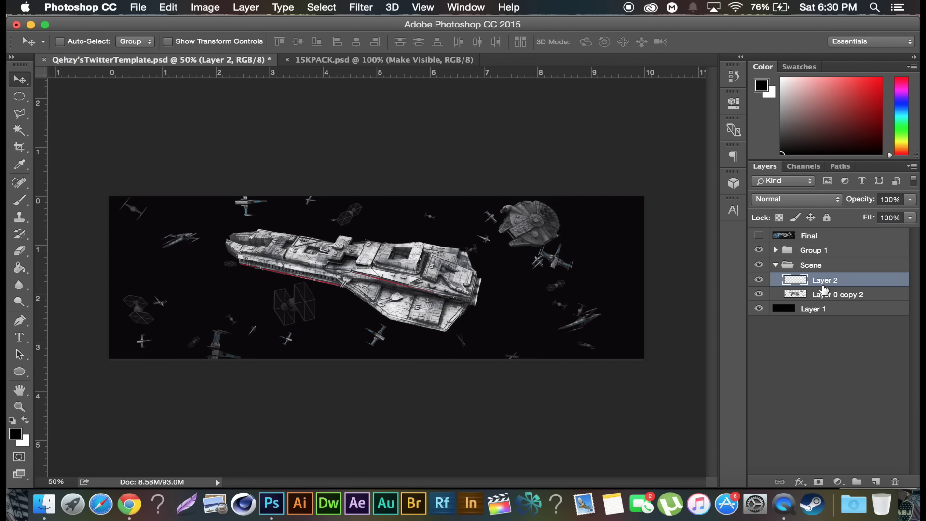
{"action": "left_click_drag", "start_coordinate": [825, 287], "coordinate": [823, 281]}
{"action": "left_click", "coordinate": [822, 283], "text": "alt"}
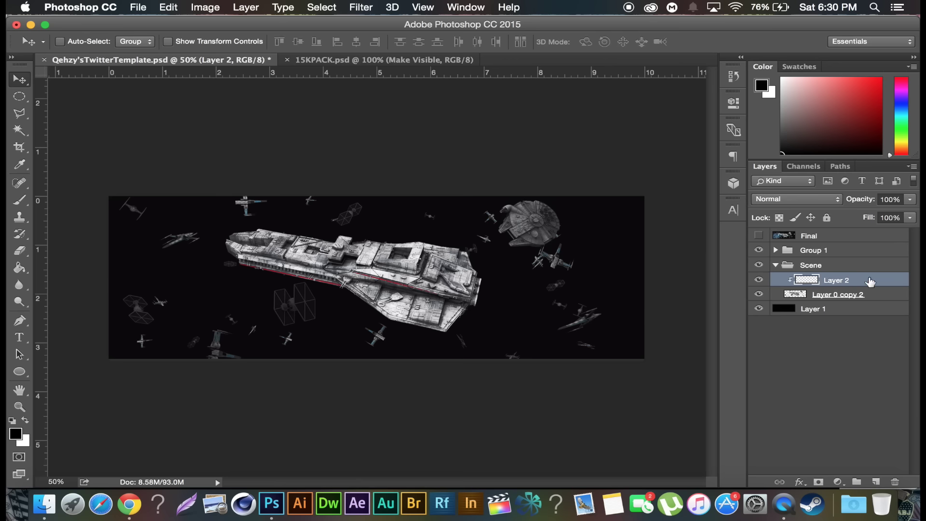
Step: Set up the Brush tool with white as foreground colour and a soft round tip of 201 px at 0% hardness
{"action": "left_click", "coordinate": [19, 199]}
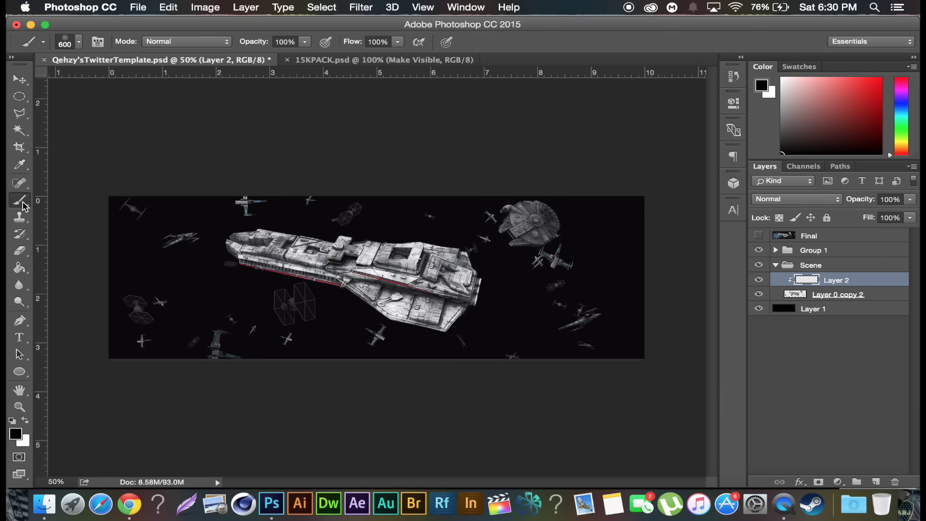
{"action": "left_click", "coordinate": [26, 421]}
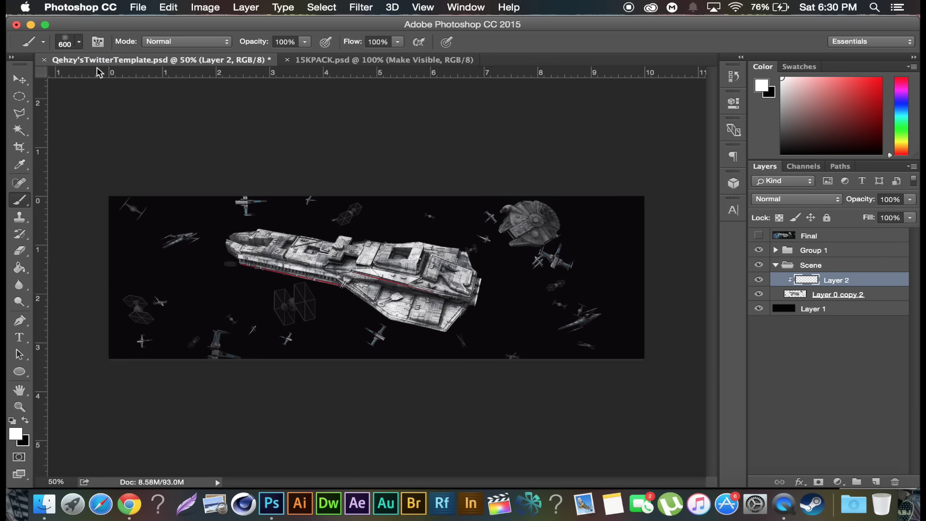
{"action": "left_click", "coordinate": [78, 42]}
{"action": "left_click", "coordinate": [139, 178]}
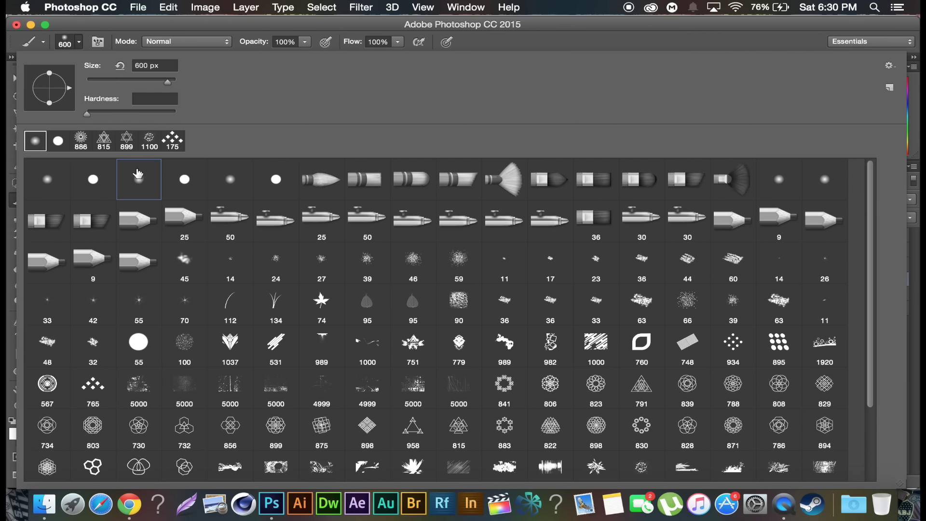
{"action": "left_click", "coordinate": [156, 83]}
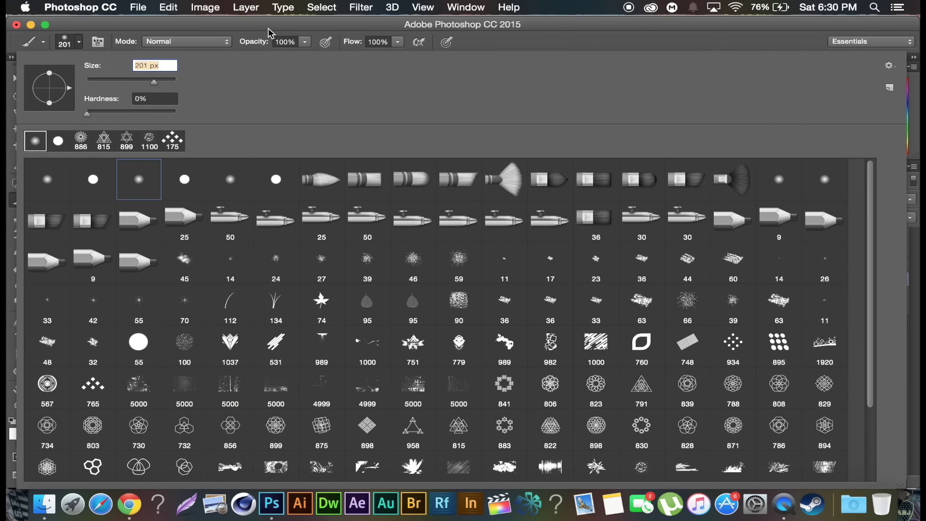
{"action": "key", "text": "Return"}
Step: Enlarge the brush to 400 px and paint white over the smaller ships around the main ship on the clipped layer
{"action": "key", "text": "bracketright"}
{"action": "key", "text": "bracketright"}
{"action": "key", "text": "bracketright"}
{"action": "mouse_move", "coordinate": [579, 340]}
{"action": "left_mouse_down"}
{"action": "mouse_move", "coordinate": [570, 261]}
{"action": "mouse_move", "coordinate": [554, 239]}
{"action": "mouse_move", "coordinate": [510, 206]}
{"action": "mouse_move", "coordinate": [501, 221]}
{"action": "mouse_move", "coordinate": [535, 233]}
{"action": "mouse_move", "coordinate": [470, 197]}
{"action": "mouse_move", "coordinate": [459, 222]}
{"action": "mouse_move", "coordinate": [497, 235]}
{"action": "mouse_move", "coordinate": [451, 186]}
{"action": "mouse_move", "coordinate": [349, 202]}
{"action": "mouse_move", "coordinate": [240, 194]}
{"action": "mouse_move", "coordinate": [120, 210]}
{"action": "mouse_move", "coordinate": [179, 239]}
{"action": "mouse_move", "coordinate": [141, 313]}
{"action": "mouse_move", "coordinate": [234, 348]}
{"action": "mouse_move", "coordinate": [143, 339]}
{"action": "mouse_move", "coordinate": [287, 335]}
{"action": "mouse_move", "coordinate": [299, 308]}
{"action": "mouse_move", "coordinate": [286, 306]}
{"action": "mouse_move", "coordinate": [372, 361]}
{"action": "mouse_move", "coordinate": [438, 381]}
{"action": "mouse_move", "coordinate": [486, 374]}
{"action": "mouse_move", "coordinate": [475, 355]}
{"action": "mouse_move", "coordinate": [542, 375]}
{"action": "mouse_move", "coordinate": [297, 373]}
{"action": "mouse_move", "coordinate": [240, 340]}
{"action": "mouse_move", "coordinate": [229, 303]}
{"action": "mouse_move", "coordinate": [198, 275]}
{"action": "left_mouse_up"}
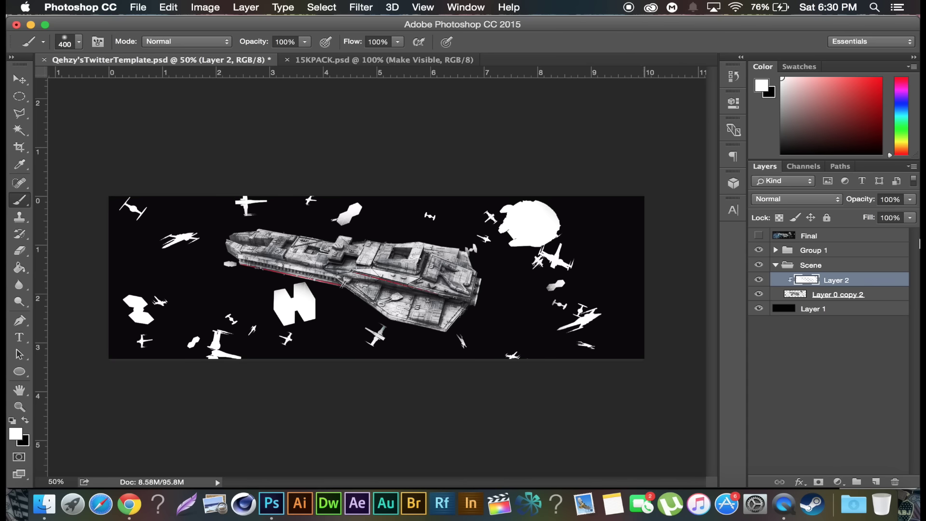
Step: Set the clipped white layer's blend mode to Overlay and its opacity to about 56%
{"action": "left_click", "coordinate": [780, 217]}
{"action": "left_click", "coordinate": [780, 217]}
{"action": "left_click", "coordinate": [781, 198]}
{"action": "left_click", "coordinate": [777, 336]}
{"action": "left_click_drag", "start_coordinate": [871, 202], "coordinate": [838, 204]}
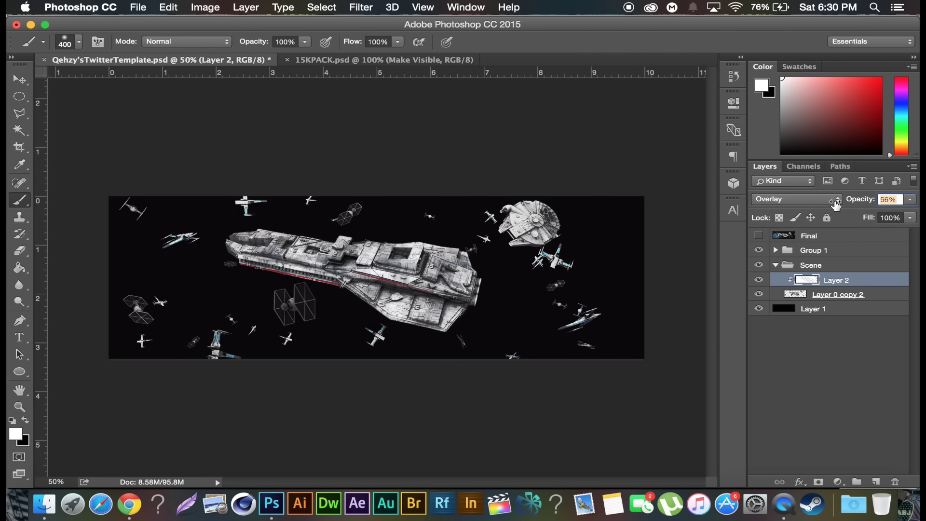
{"action": "left_click_drag", "start_coordinate": [834, 205], "coordinate": [834, 205]}
Step: Merge the white overlay layer with Layer 0 copy 2 and rename the merged layer Render
{"action": "left_click", "coordinate": [829, 294]}
{"action": "key", "text": "ctrl+e"}
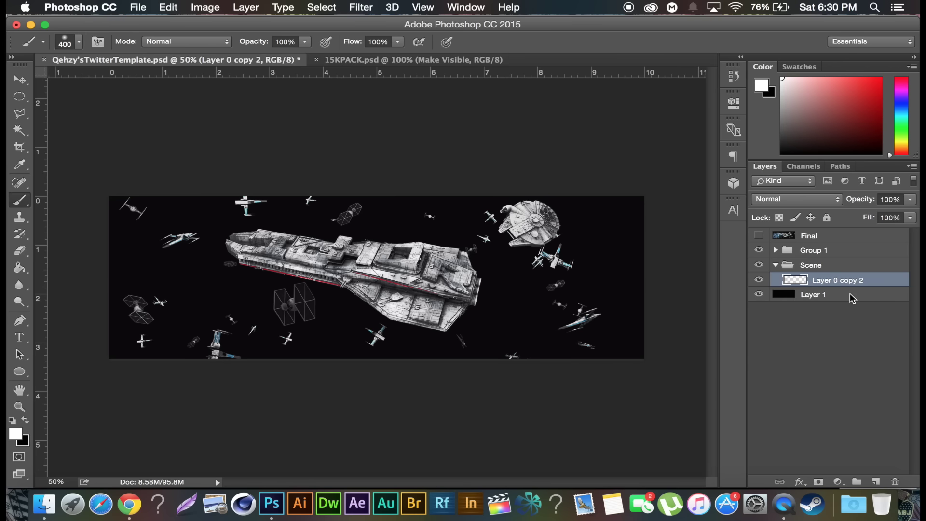
{"action": "double_click", "coordinate": [837, 280]}
{"action": "type", "text": "Render"}
{"action": "key", "text": "Return"}
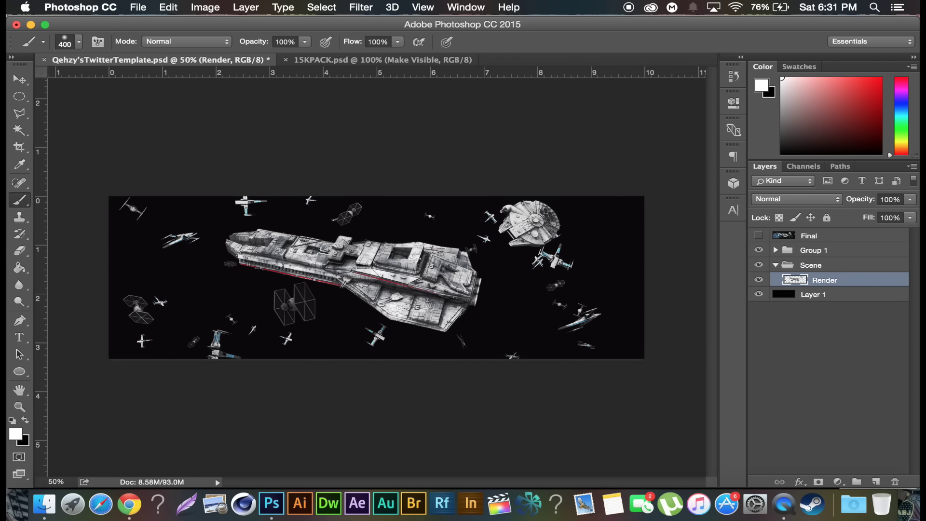
Step: Show the Final layer briefly to examine the lighting around the ships, and hide it again
{"action": "left_click", "coordinate": [16, 84]}
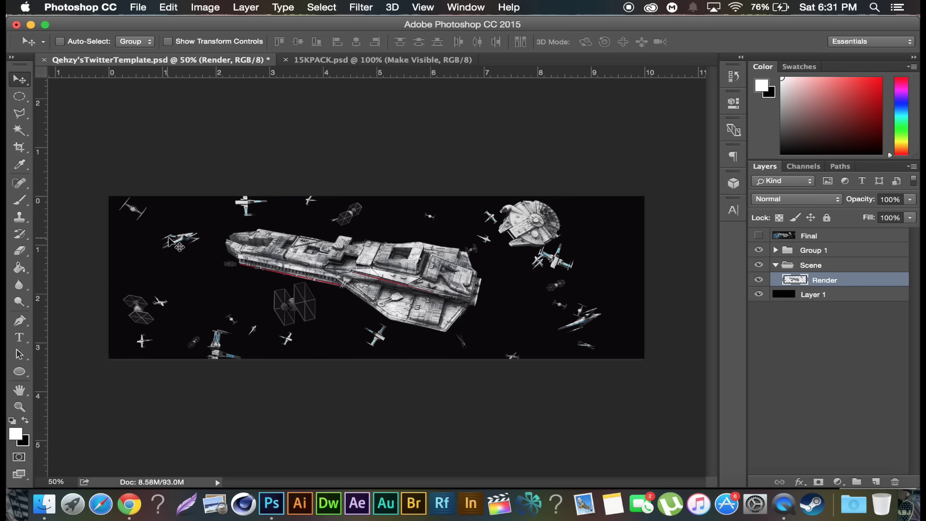
{"action": "left_click", "coordinate": [759, 235]}
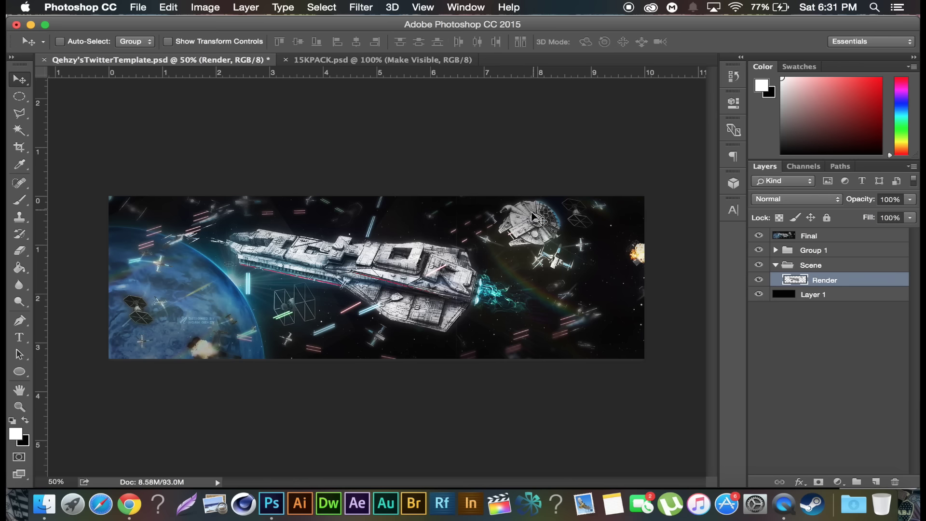
{"action": "left_click", "coordinate": [759, 236]}
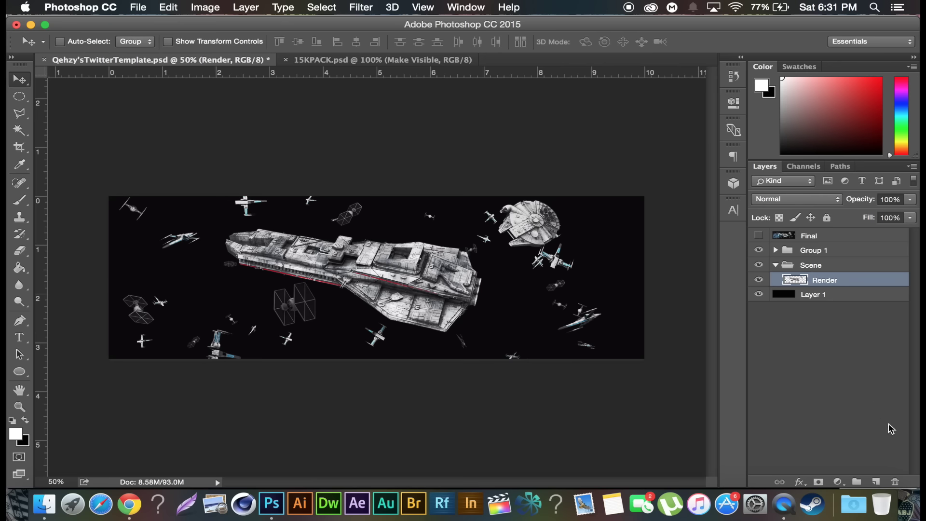
Step: Add a new layer beneath Render in the Scene group and reduce the soft brush to 125 px
{"action": "left_click", "coordinate": [877, 480]}
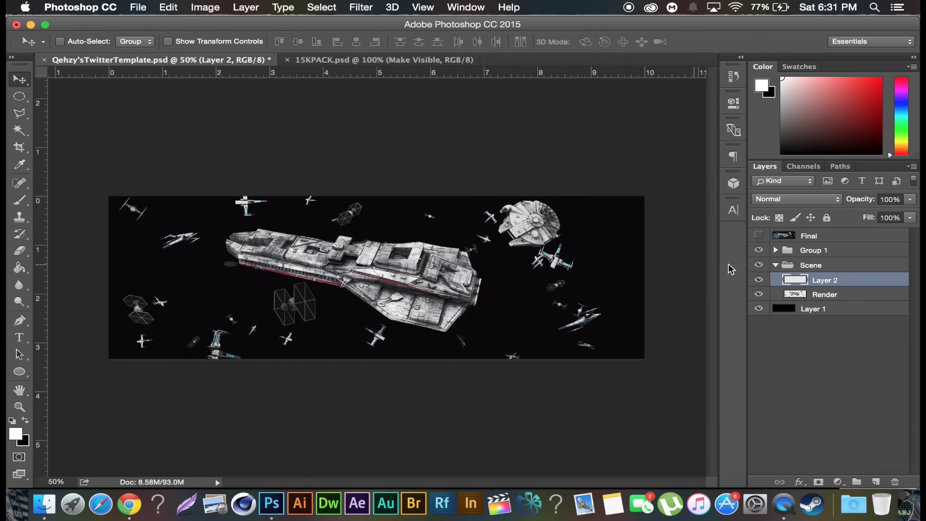
{"action": "left_click_drag", "start_coordinate": [849, 282], "coordinate": [843, 299]}
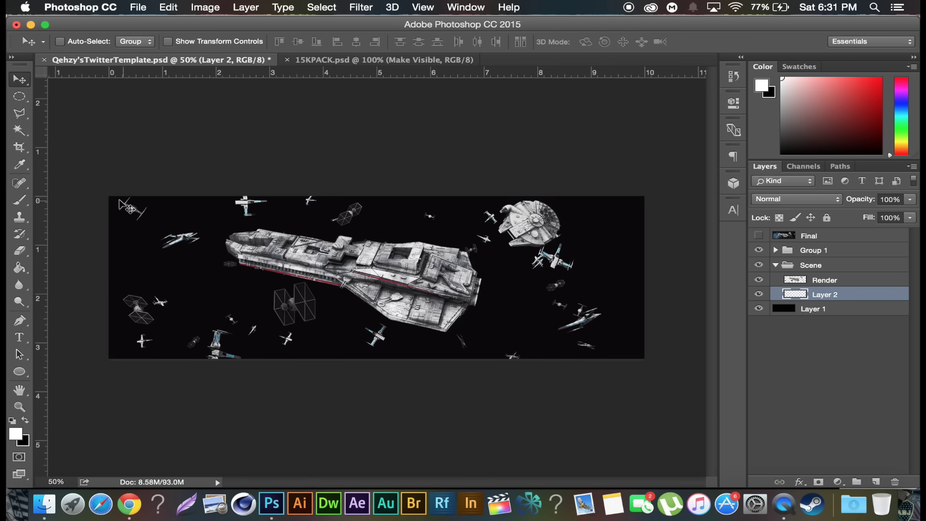
{"action": "left_click", "coordinate": [22, 201]}
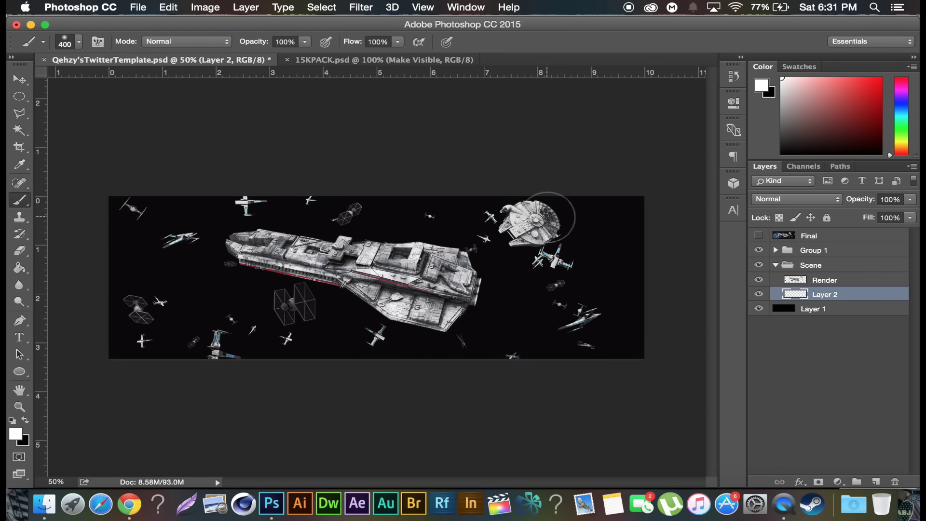
{"action": "key", "text": "bracketleft"}
{"action": "key", "text": "bracketleft"}
{"action": "key", "text": "bracketleft"}
{"action": "key", "text": "bracketleft"}
{"action": "key", "text": "bracketleft"}
Step: Try painting a white glow behind the edge of the Millennium Falcon on Layer 2, undoing each stroke
{"action": "mouse_move", "coordinate": [540, 209]}
{"action": "left_mouse_down"}
{"action": "mouse_move", "coordinate": [555, 225]}
{"action": "mouse_move", "coordinate": [528, 244]}
{"action": "left_mouse_up"}
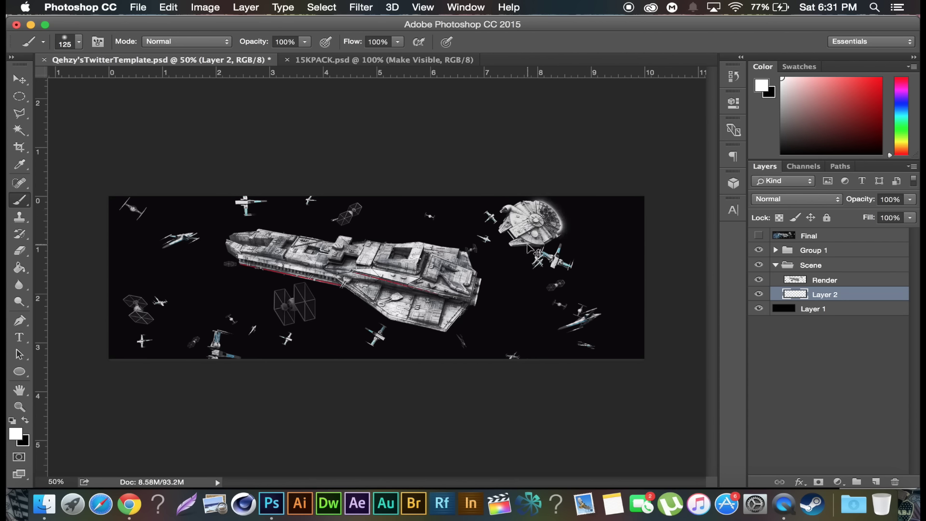
{"action": "key", "text": "super+z"}
{"action": "left_click_drag", "start_coordinate": [553, 220], "coordinate": [538, 209]}
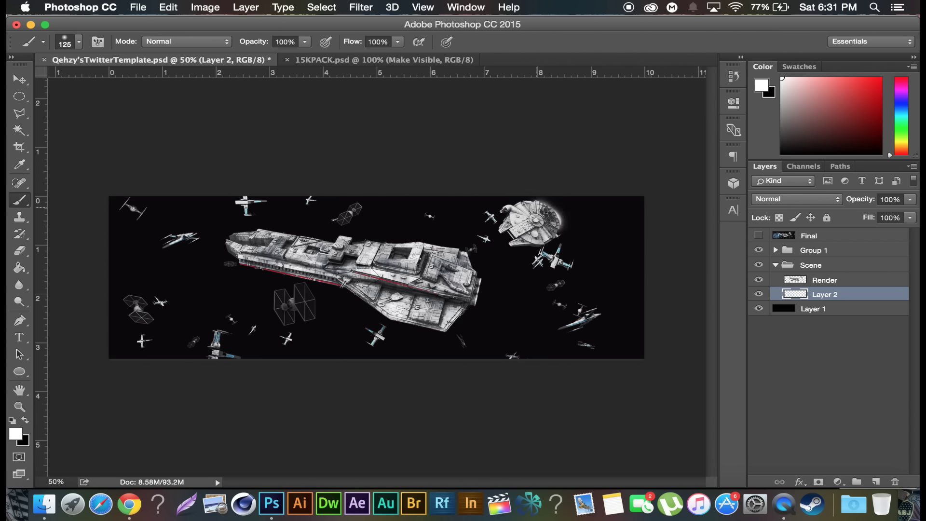
{"action": "key", "text": "super+z"}
{"action": "left_click_drag", "start_coordinate": [540, 205], "coordinate": [560, 230]}
{"action": "key", "text": "super+z"}
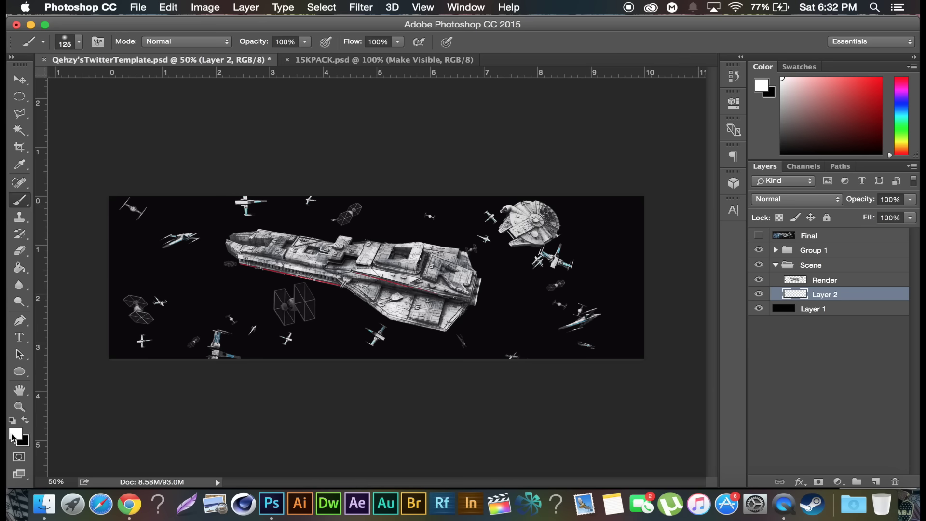
Step: Set the foreground colour to a fully saturated sky blue and return to the Brush tool at the Millennium Falcon
{"action": "left_click", "coordinate": [18, 434]}
{"action": "left_click", "coordinate": [714, 264]}
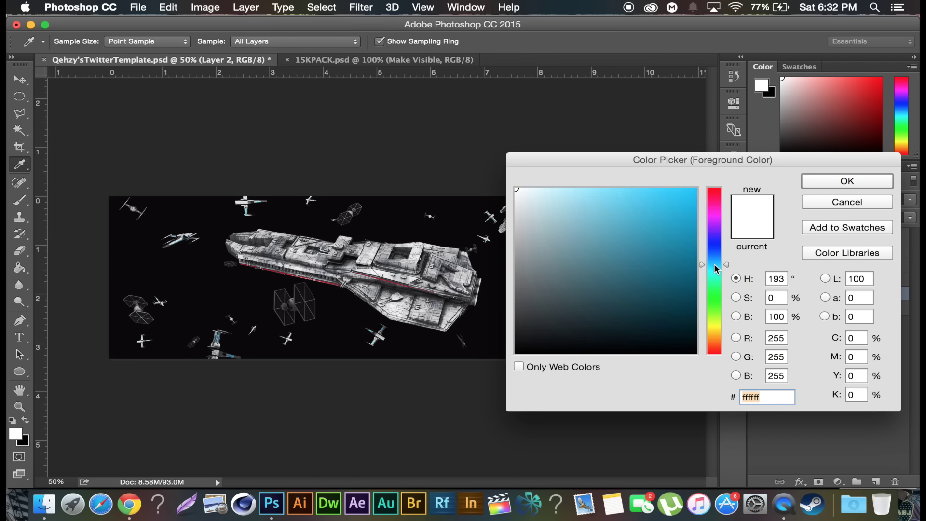
{"action": "left_click_drag", "start_coordinate": [680, 235], "coordinate": [696, 188]}
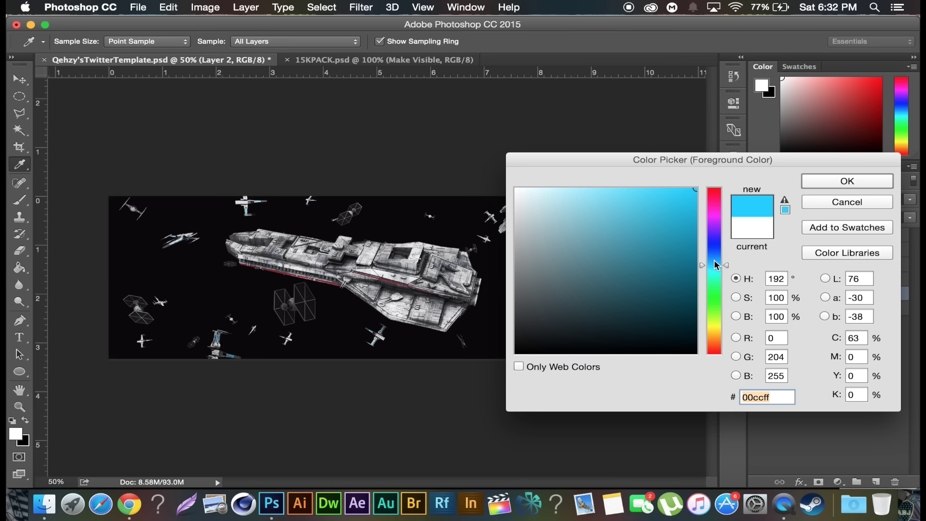
{"action": "left_click_drag", "start_coordinate": [716, 264], "coordinate": [713, 259]}
{"action": "left_click", "coordinate": [846, 181]}
{"action": "key", "text": "b"}
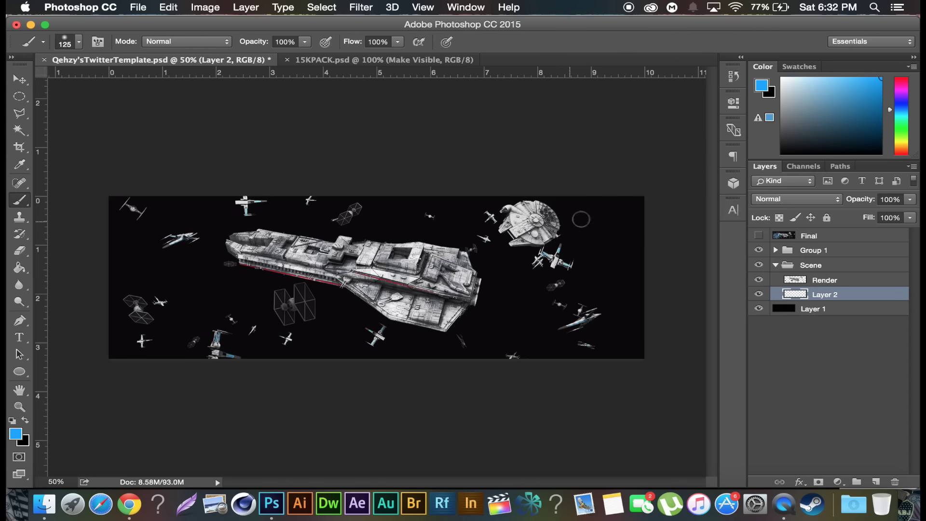
{"action": "key", "text": "super+equal"}
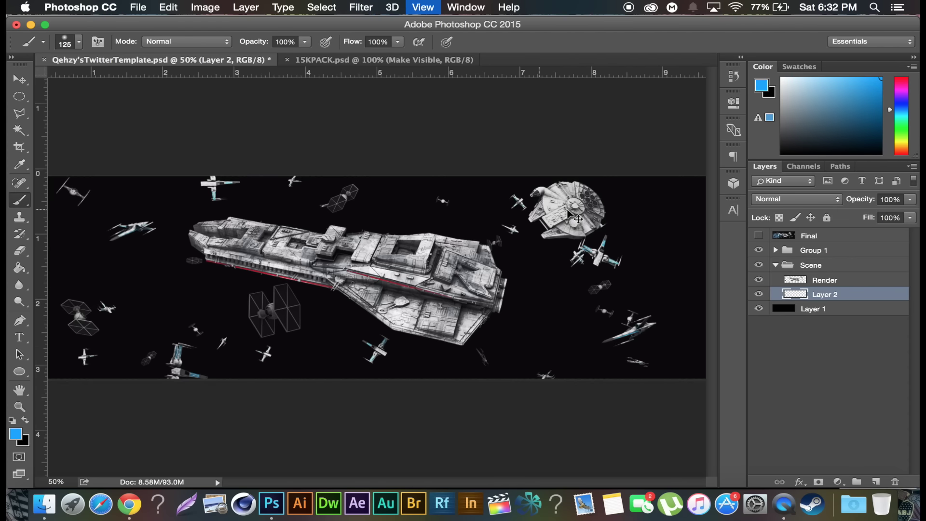
Step: Paint a soft sky-blue glow with the 125 px brush behind the upper-right edge of the Millennium Falcon on Layer 2
{"action": "key", "text": "super+equal"}
{"action": "key", "text": "super+equal"}
{"action": "scroll", "coordinate": [521, 209], "scroll_direction": "right", "scroll_amount": 3}
{"action": "mouse_move", "coordinate": [540, 128]}
{"action": "left_mouse_down"}
{"action": "mouse_move", "coordinate": [526, 135]}
{"action": "mouse_move", "coordinate": [565, 172]}
{"action": "left_mouse_up"}
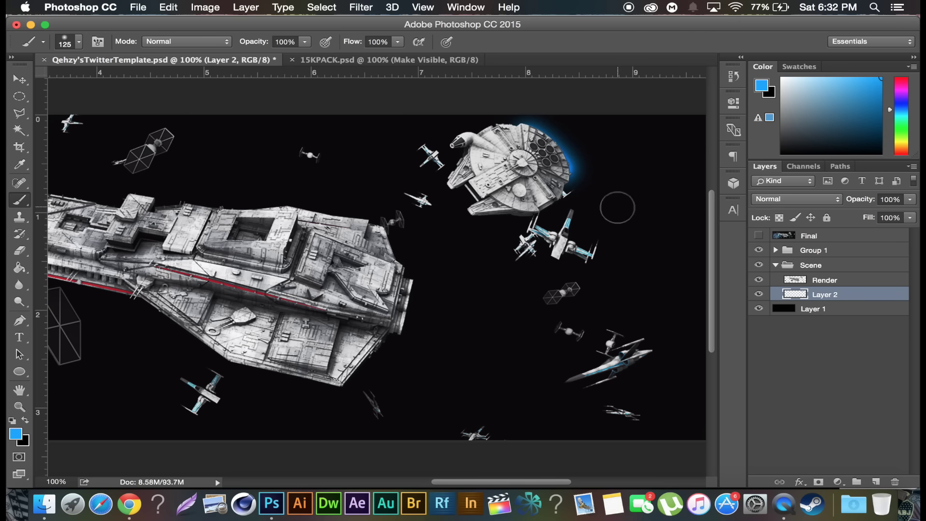
Step: Reduce the soft Eraser to 200 px and trim the outer part of the Millennium Falcon's blue glow
{"action": "left_click", "coordinate": [20, 251]}
{"action": "key", "text": "bracketleft"}
{"action": "key", "text": "bracketleft"}
{"action": "key", "text": "bracketleft"}
{"action": "key", "text": "bracketleft"}
{"action": "key", "text": "bracketleft"}
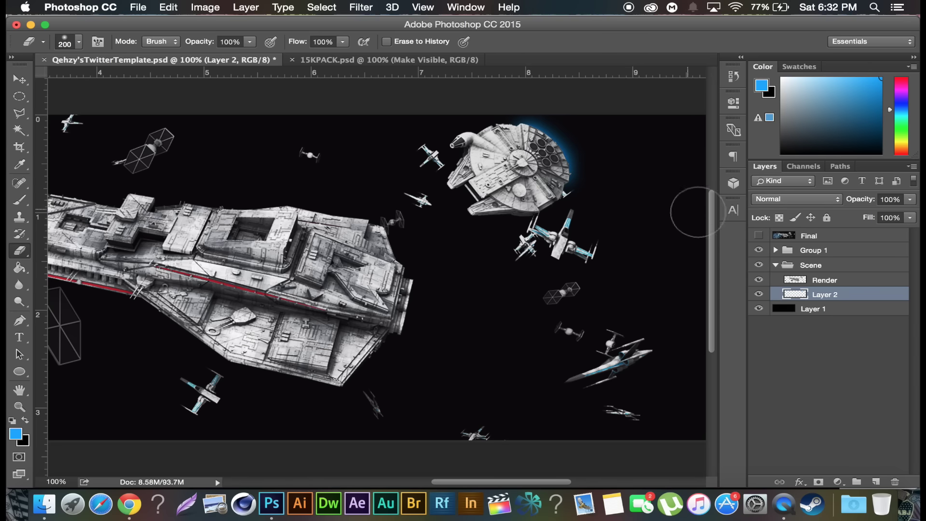
Step: Add a layer clipped to Layer 2 and paint soft white along the Millennium Falcon's glowing edge
{"action": "left_click", "coordinate": [874, 482]}
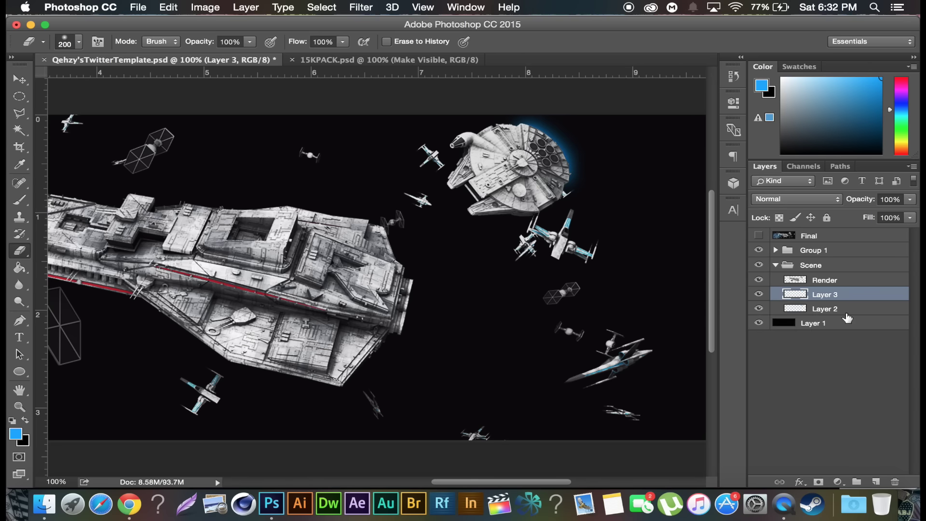
{"action": "left_click_drag", "start_coordinate": [831, 300], "coordinate": [828, 295]}
{"action": "left_click", "coordinate": [829, 296], "text": "alt"}
{"action": "left_click", "coordinate": [19, 199]}
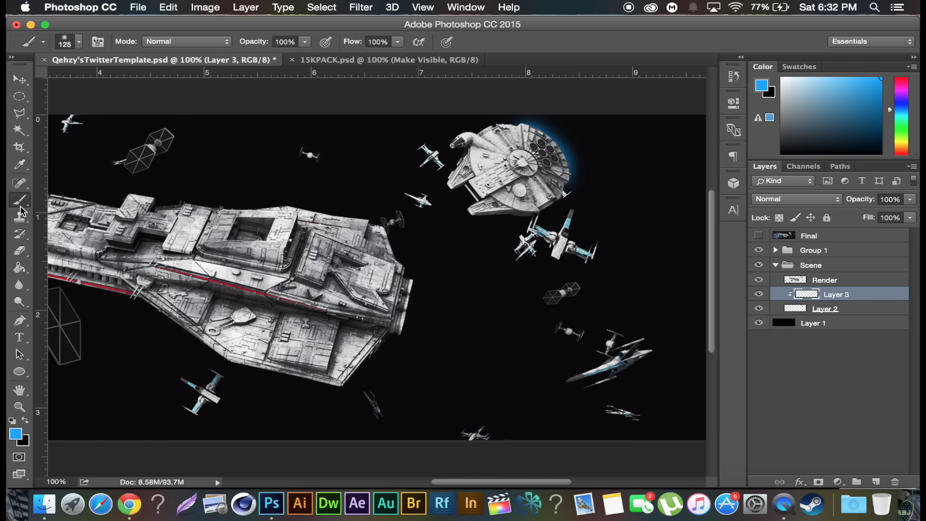
{"action": "left_click", "coordinate": [13, 422]}
{"action": "left_click", "coordinate": [25, 420]}
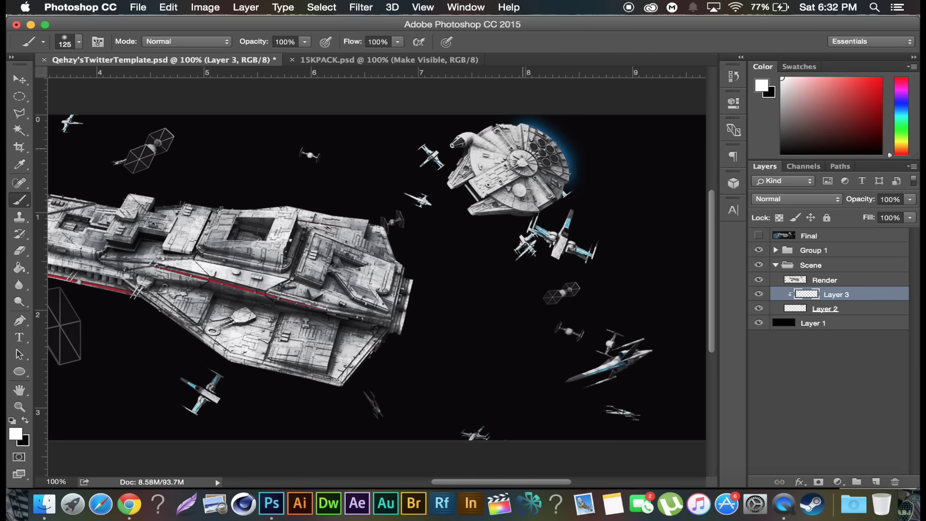
{"action": "mouse_move", "coordinate": [533, 145]}
{"action": "left_mouse_down"}
{"action": "mouse_move", "coordinate": [555, 173]}
{"action": "mouse_move", "coordinate": [540, 141]}
{"action": "mouse_move", "coordinate": [512, 123]}
{"action": "mouse_move", "coordinate": [552, 164]}
{"action": "left_mouse_up"}
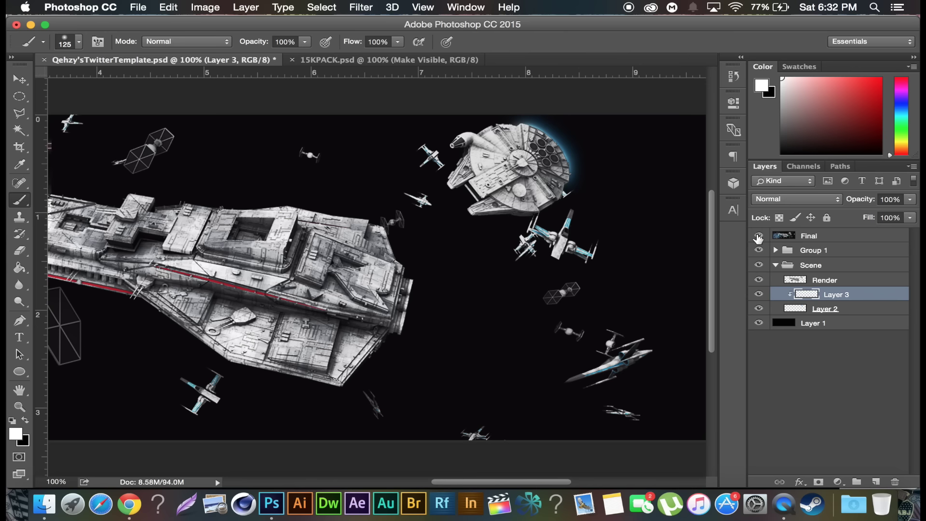
Step: Compare briefly against the Final layer, hide it again, and add a new layer clipped to Render
{"action": "left_click", "coordinate": [759, 237]}
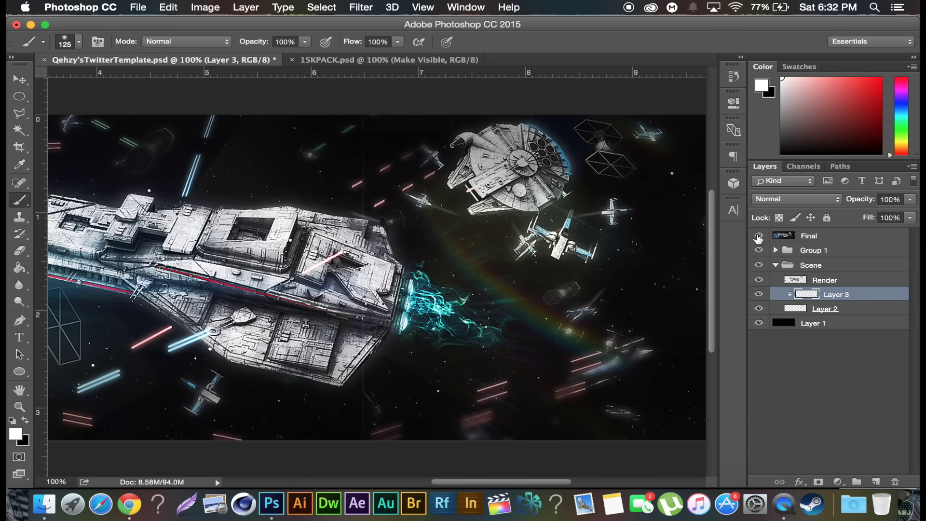
{"action": "left_click", "coordinate": [758, 236]}
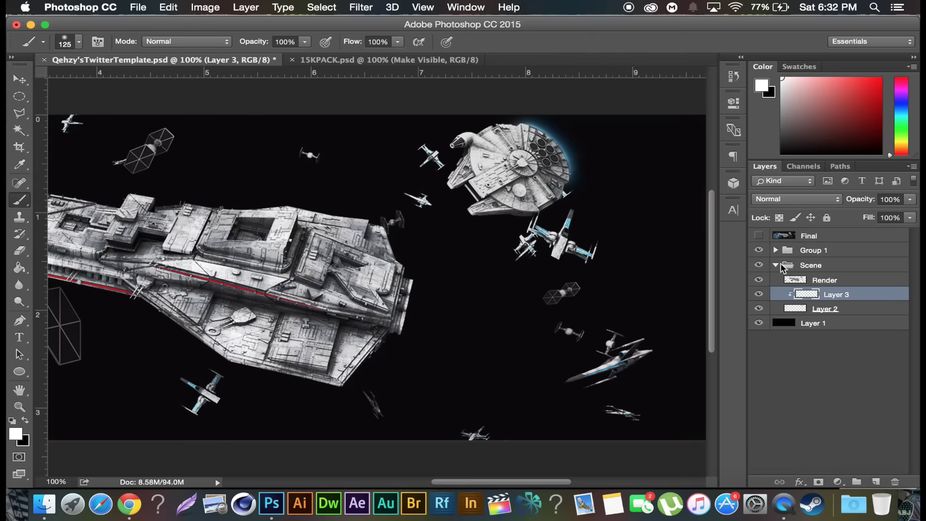
{"action": "left_click", "coordinate": [825, 281]}
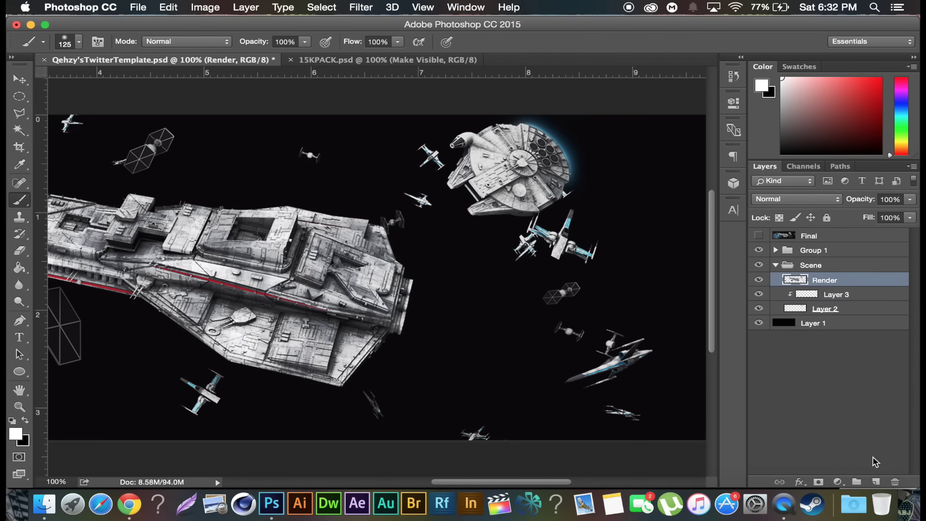
{"action": "left_click", "coordinate": [876, 481]}
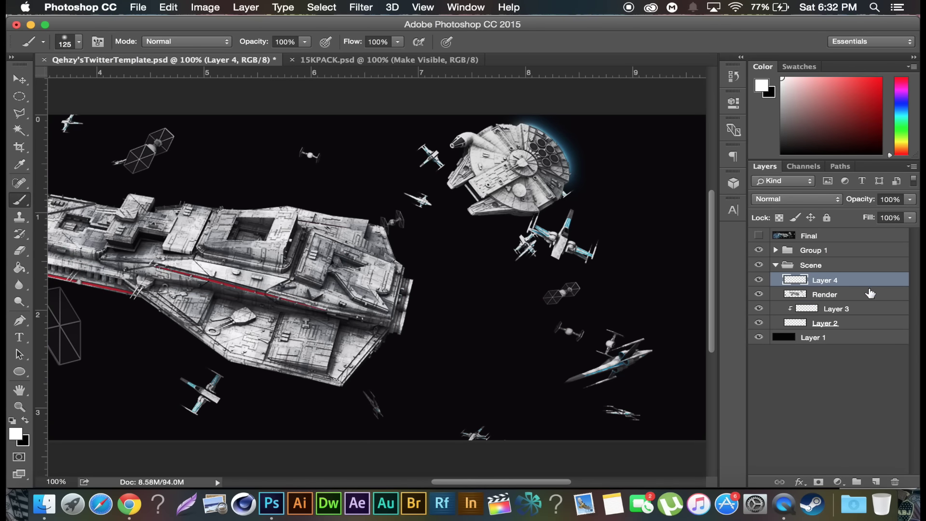
{"action": "left_click", "coordinate": [820, 287], "text": "alt"}
Step: Brush light blue 00c6ff over the Millennium Falcon's upper-right rim on Layer 4 and lower the layer's opacity to 63%
{"action": "left_click", "coordinate": [20, 433]}
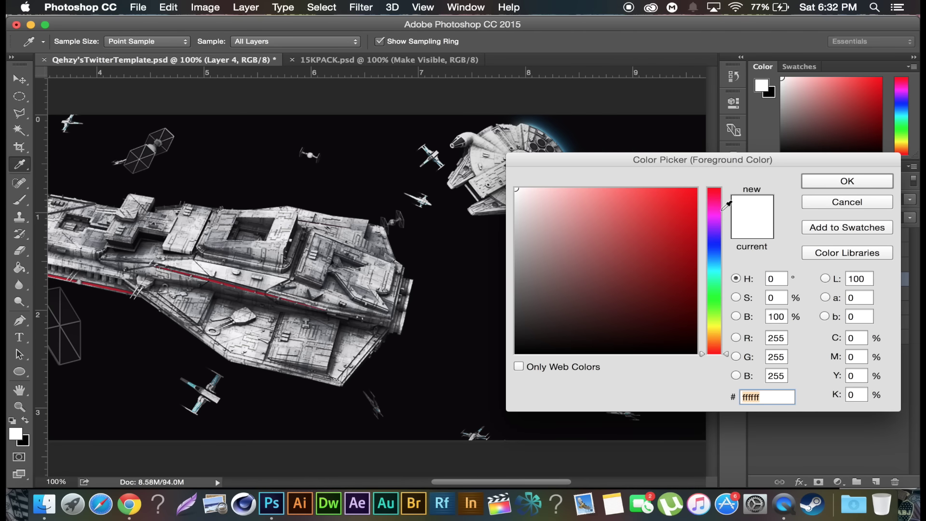
{"action": "left_click", "coordinate": [714, 267]}
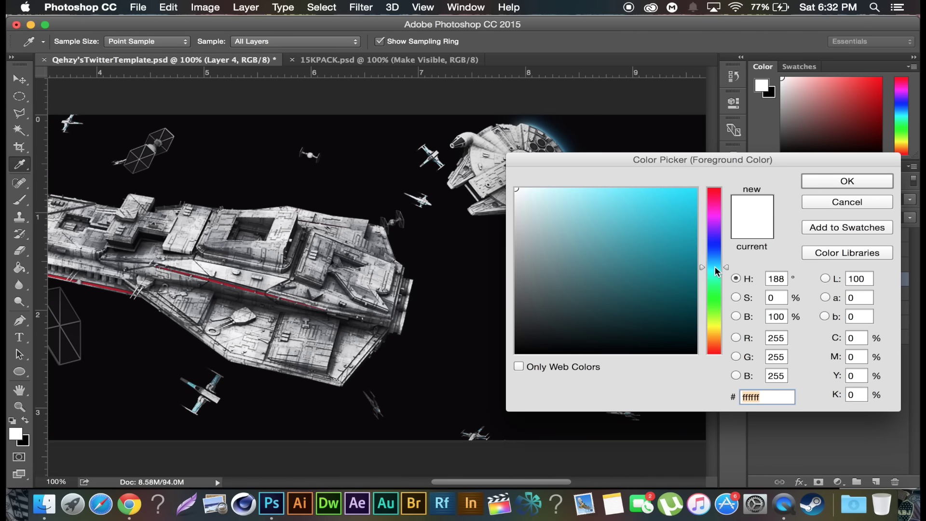
{"action": "left_click_drag", "start_coordinate": [714, 267], "coordinate": [715, 263]}
{"action": "left_click_drag", "start_coordinate": [682, 209], "coordinate": [716, 182]}
{"action": "left_click", "coordinate": [826, 183]}
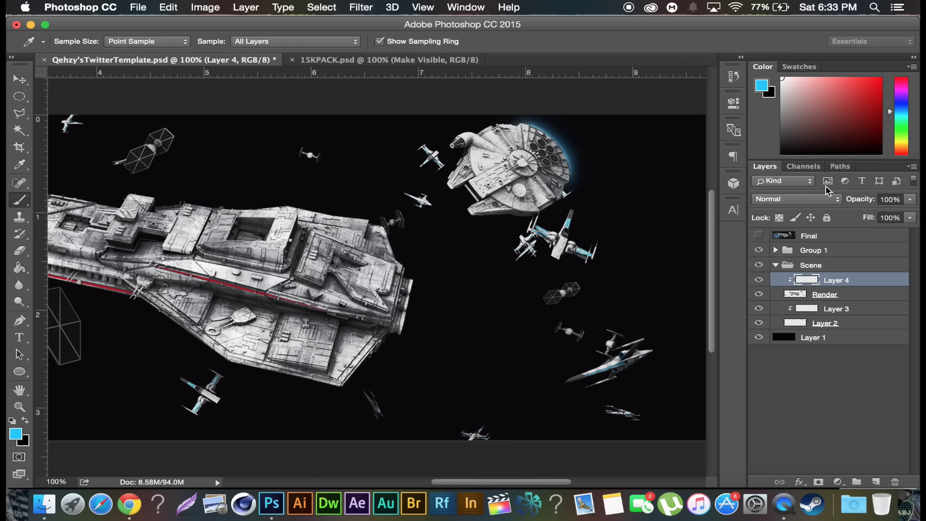
{"action": "key", "text": "b"}
{"action": "mouse_move", "coordinate": [543, 114]}
{"action": "left_mouse_down"}
{"action": "mouse_move", "coordinate": [572, 132]}
{"action": "mouse_move", "coordinate": [588, 172]}
{"action": "left_mouse_up"}
{"action": "left_click_drag", "start_coordinate": [861, 201], "coordinate": [835, 202]}
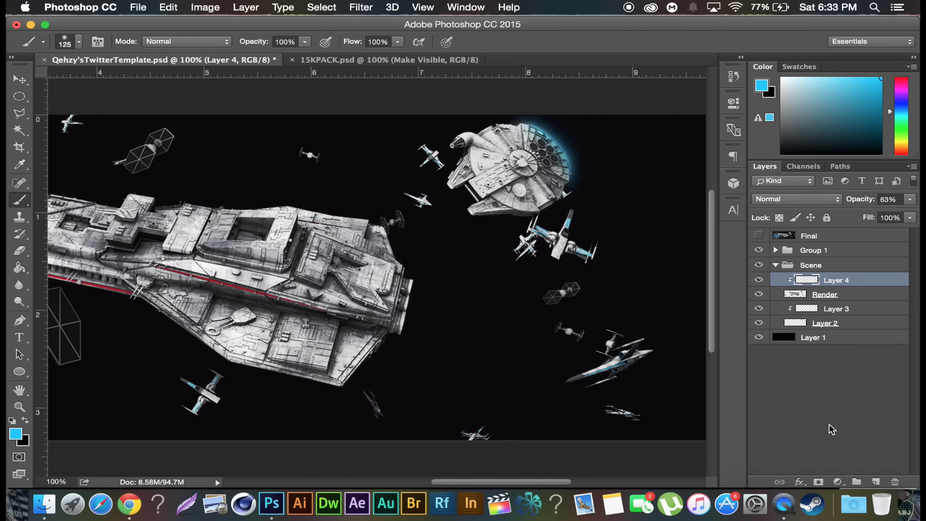
Step: Show the Final layer to examine the lighting and engine glow across the whole header, and hide it again
{"action": "left_click", "coordinate": [758, 236]}
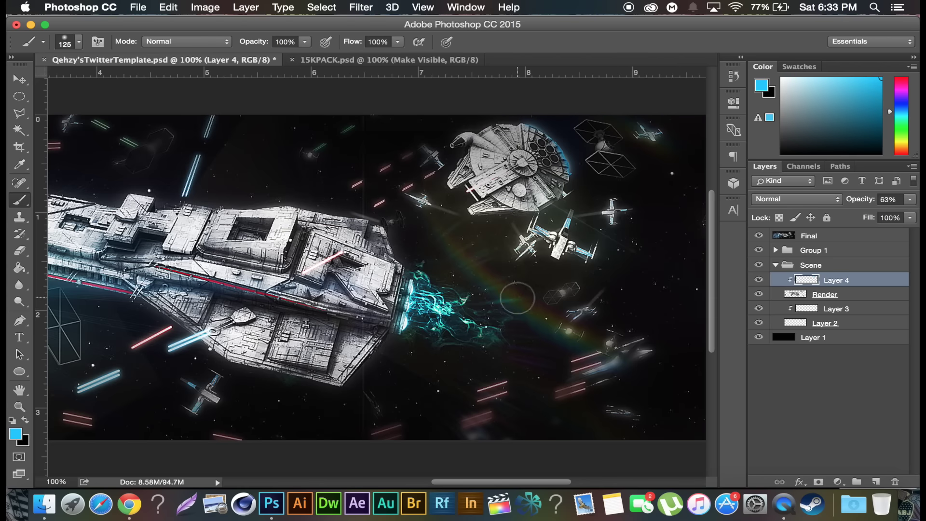
{"action": "scroll", "coordinate": [517, 298], "scroll_direction": "left", "scroll_amount": 5}
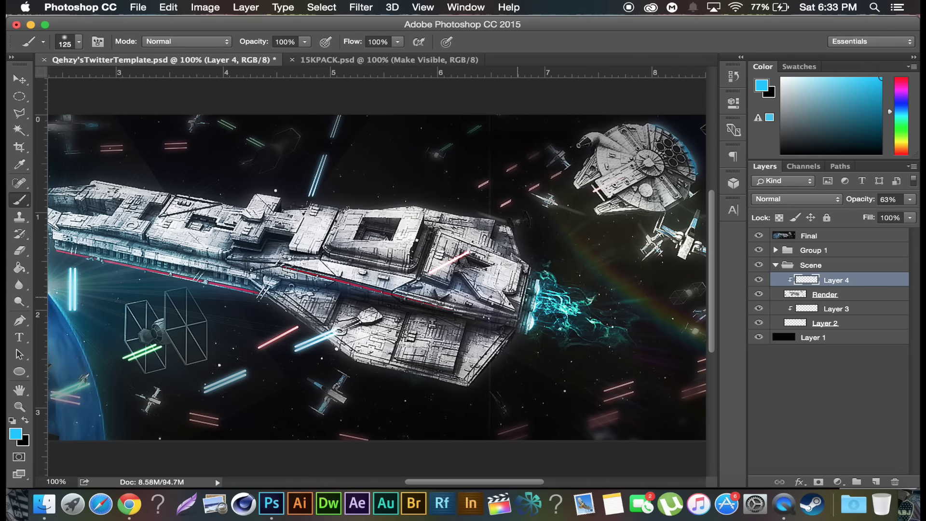
{"action": "scroll", "coordinate": [517, 298], "scroll_direction": "left", "scroll_amount": 6}
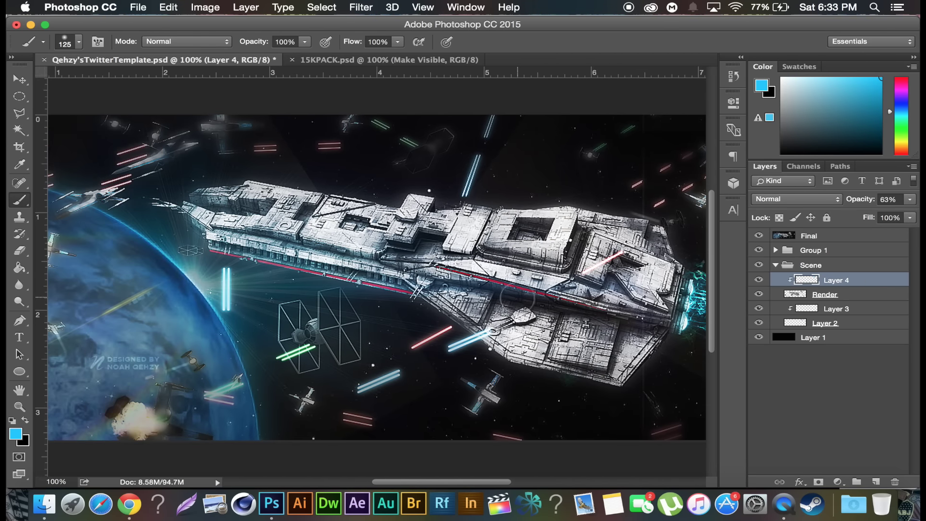
{"action": "scroll", "coordinate": [517, 298], "scroll_direction": "left", "scroll_amount": 3}
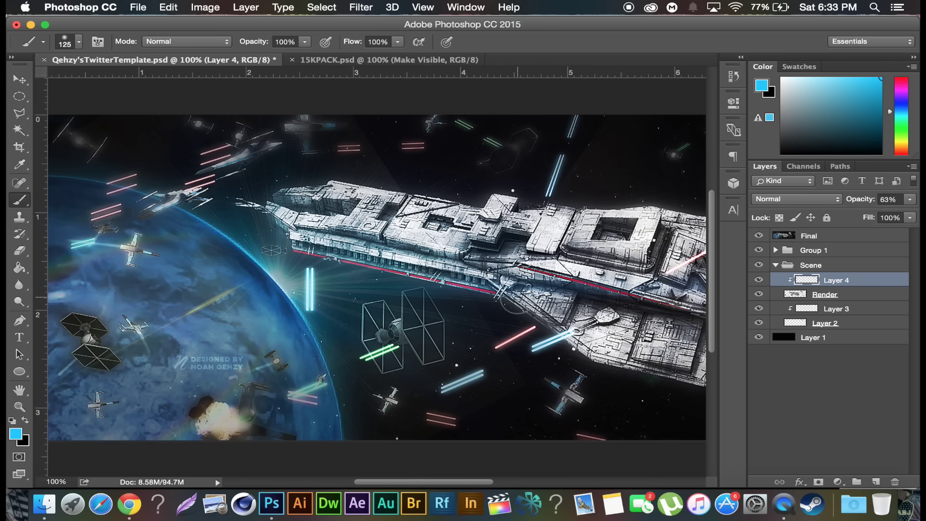
{"action": "scroll", "coordinate": [514, 299], "scroll_direction": "right", "scroll_amount": 12}
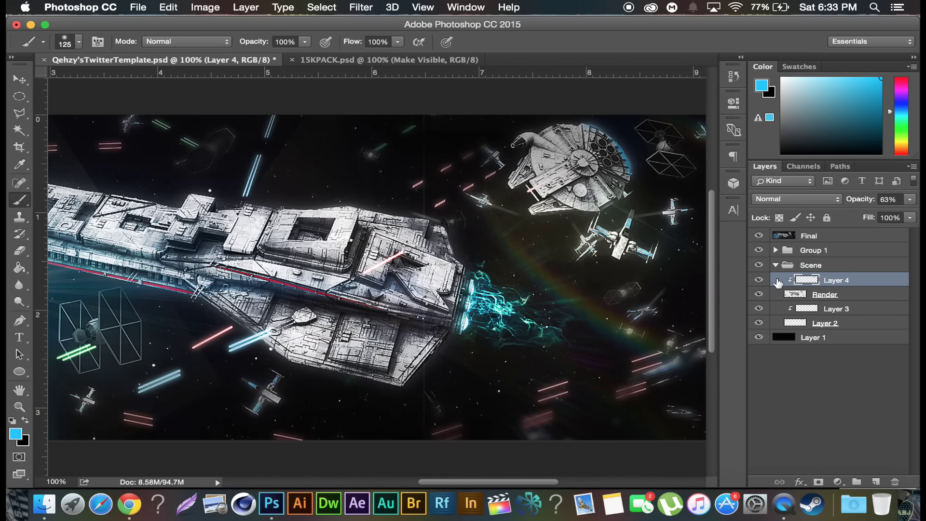
{"action": "left_click", "coordinate": [759, 236]}
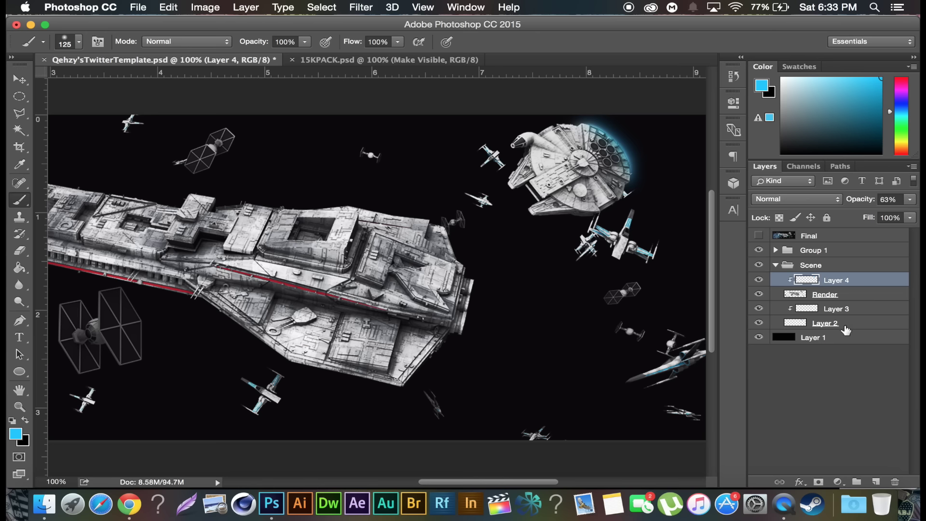
Step: Add a new layer directly above Layer 1 and set the foreground colour to cyan 00f0ff for the Brush
{"action": "left_click", "coordinate": [844, 340]}
{"action": "left_click", "coordinate": [876, 482]}
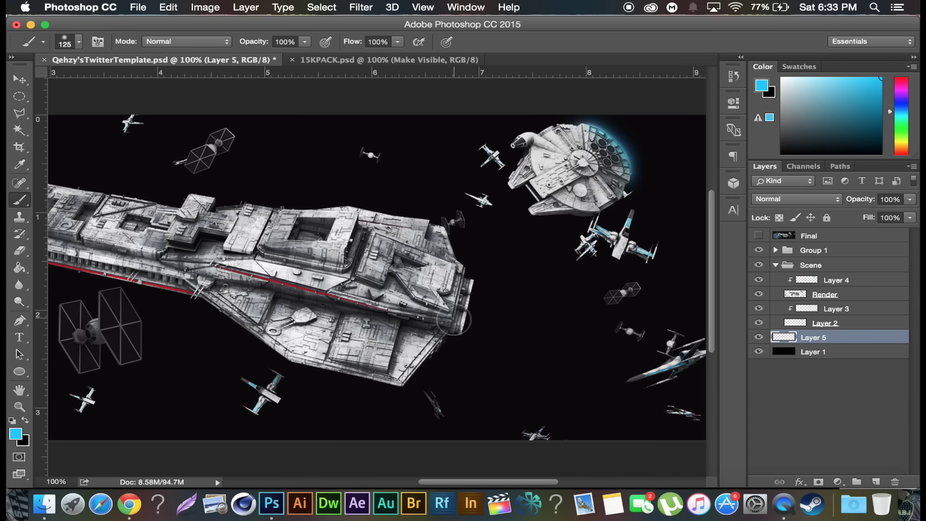
{"action": "left_click", "coordinate": [16, 436]}
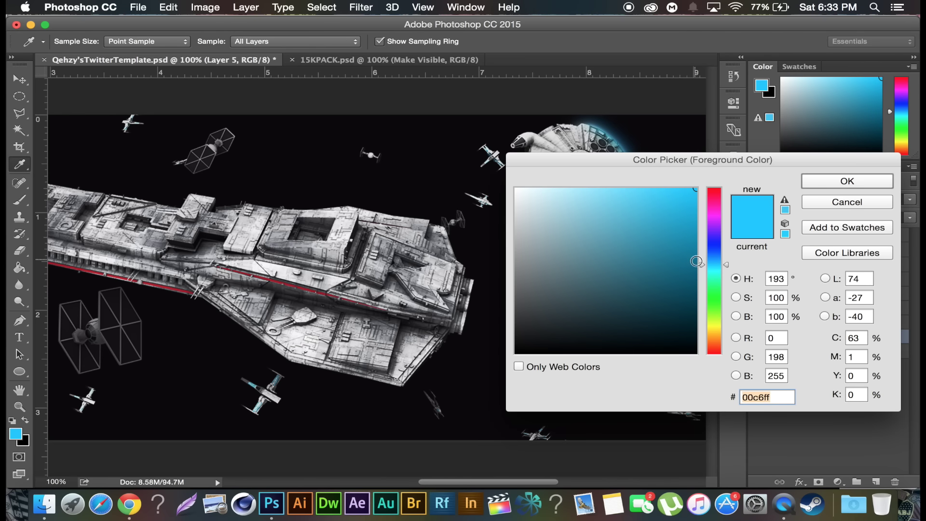
{"action": "left_click", "coordinate": [716, 268]}
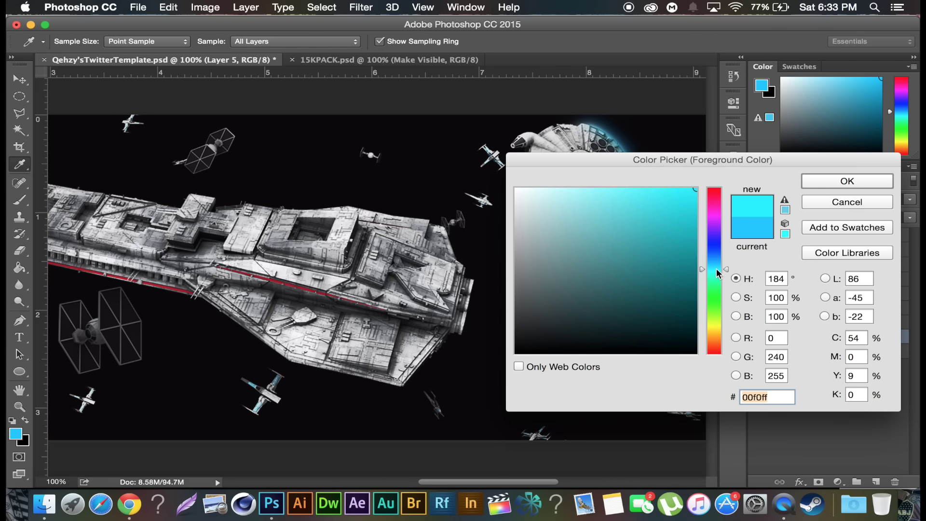
{"action": "left_click", "coordinate": [856, 182]}
{"action": "key", "text": "b"}
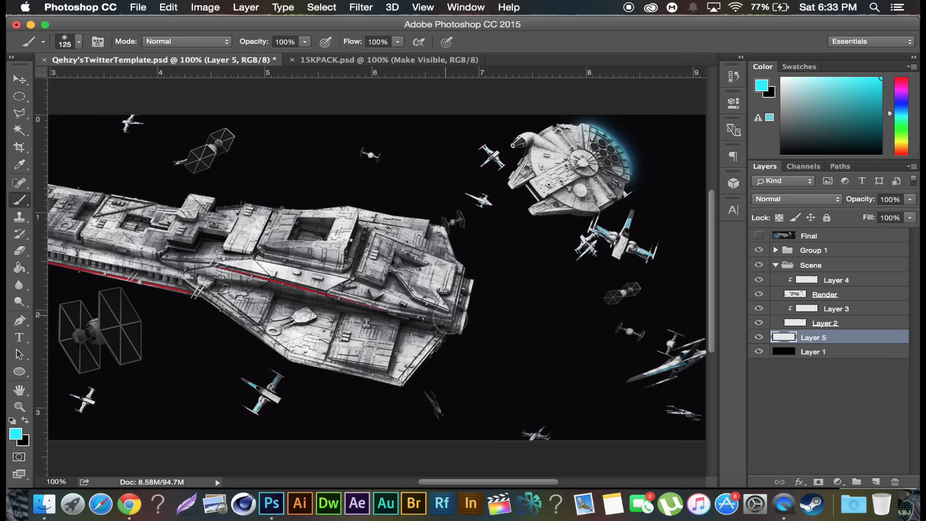
Step: Try painting a soft cyan spot behind the large ship's lowest engine with a 90 px brush
{"action": "key", "text": "bracketleft"}
{"action": "key", "text": "bracketleft"}
{"action": "mouse_move", "coordinate": [456, 324]}
{"action": "left_mouse_down"}
{"action": "mouse_move", "coordinate": [489, 335]}
{"action": "mouse_move", "coordinate": [457, 325]}
{"action": "left_mouse_up"}
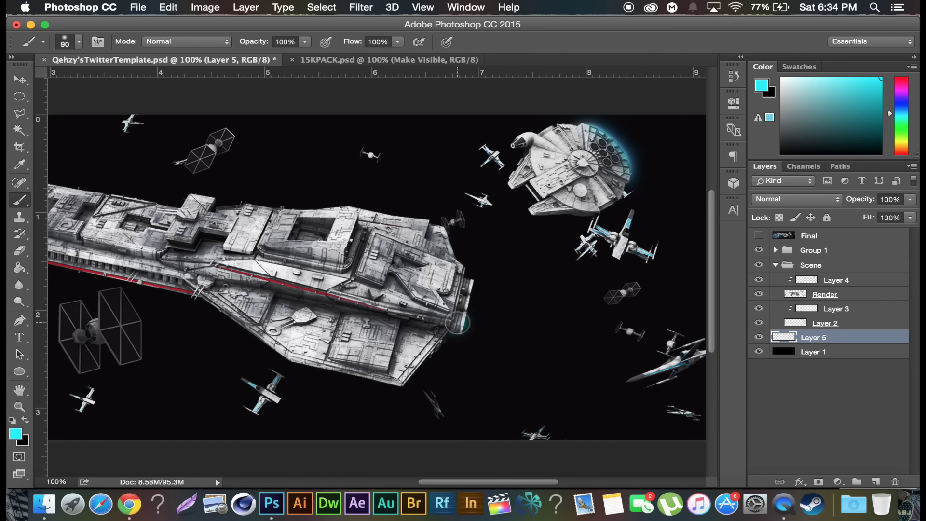
{"action": "key", "text": "super+z"}
Step: Paint solid cyan spots behind the large ship's three rear engines on Layer 5 with a smaller hard round brush, undoing misplaced dabs
{"action": "left_click", "coordinate": [74, 46]}
{"action": "left_click", "coordinate": [444, 28]}
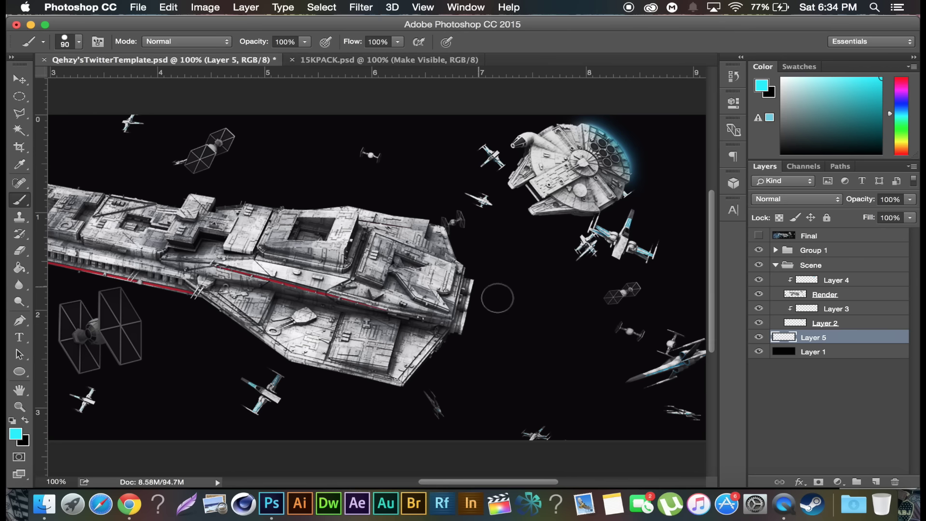
{"action": "key", "text": "bracketleft"}
{"action": "key", "text": "bracketleft"}
{"action": "left_click", "coordinate": [465, 322]}
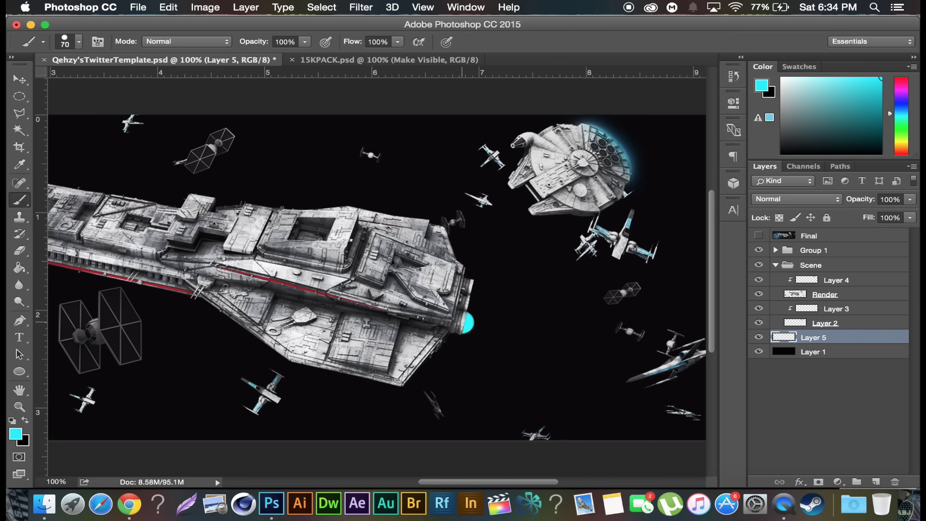
{"action": "key", "text": "super+z"}
{"action": "left_click", "coordinate": [455, 324]}
{"action": "key", "text": "super+z"}
Step: Switch the Eraser to a hard round 200 px tip for trimming the cyan engine spots
{"action": "left_click", "coordinate": [20, 250]}
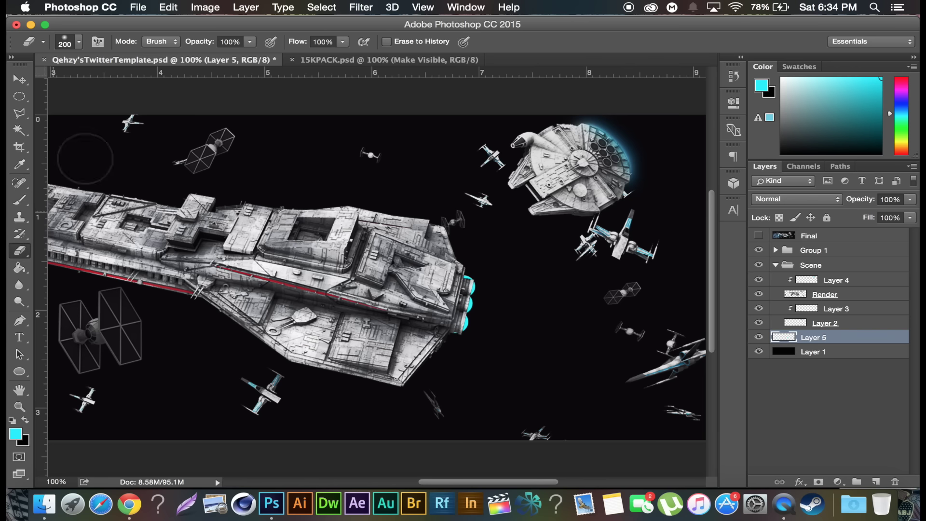
{"action": "left_click", "coordinate": [78, 42]}
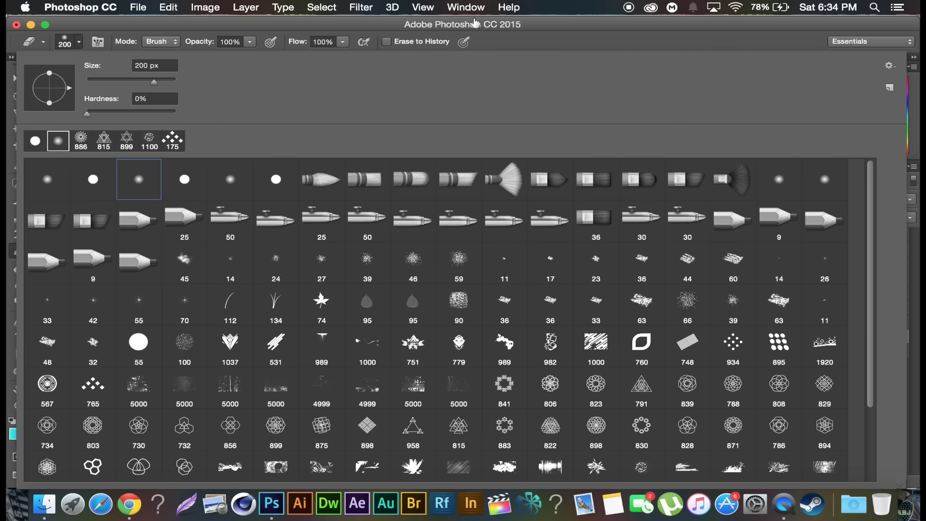
{"action": "left_click", "coordinate": [106, 185]}
{"action": "left_click", "coordinate": [403, 23]}
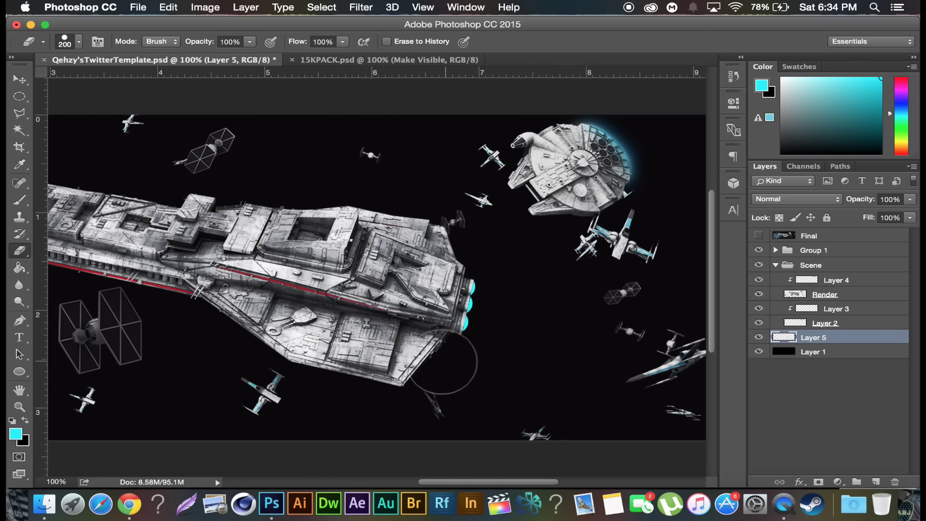
Step: Add an Outer Glow effect to Layer 5, keeping the large ship's engines in view
{"action": "double_click", "coordinate": [830, 340]}
{"action": "left_click_drag", "start_coordinate": [389, 67], "coordinate": [736, 70]}
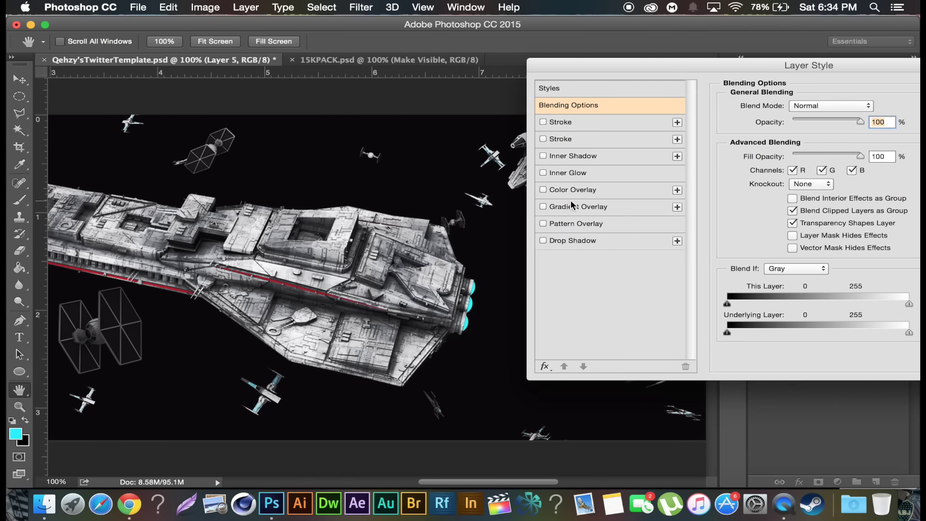
{"action": "left_click", "coordinate": [546, 366]}
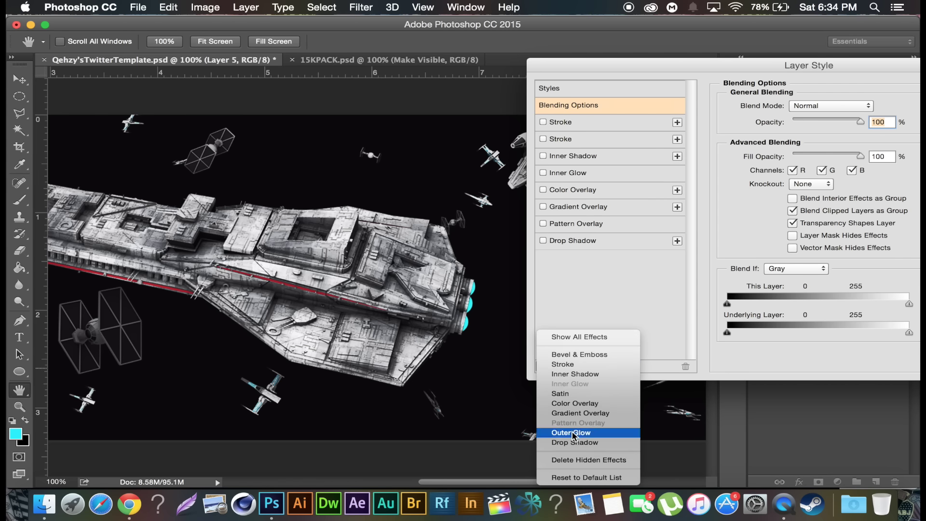
{"action": "left_click", "coordinate": [571, 431]}
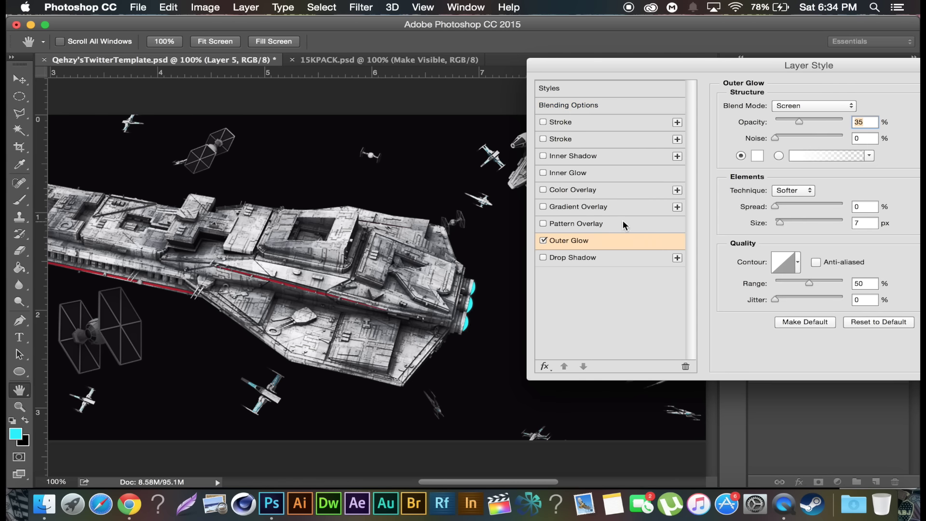
Step: Set the Outer Glow colour to the cyan sampled from the engine spots and its size to 54 px
{"action": "left_click", "coordinate": [759, 156]}
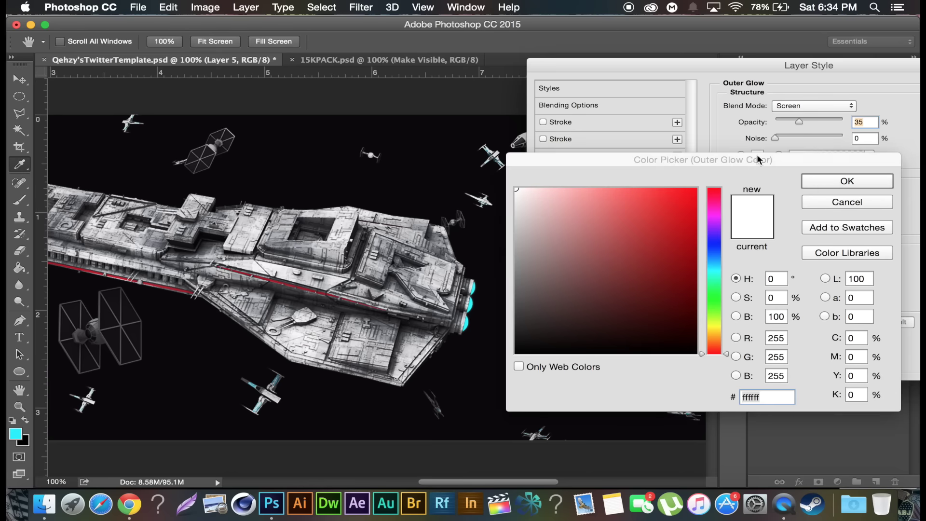
{"action": "left_click", "coordinate": [469, 321]}
{"action": "left_click", "coordinate": [829, 184]}
{"action": "left_click_drag", "start_coordinate": [778, 224], "coordinate": [794, 223]}
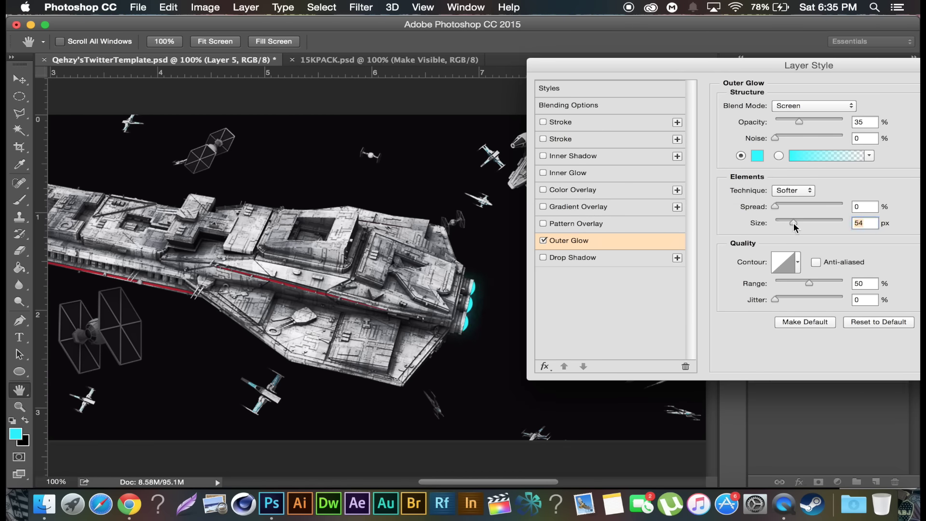
Step: Accept the Outer Glow settings and turn Layer 5's engine spots white with a Hue/Saturation lightness of +100
{"action": "left_click_drag", "start_coordinate": [782, 68], "coordinate": [661, 73]}
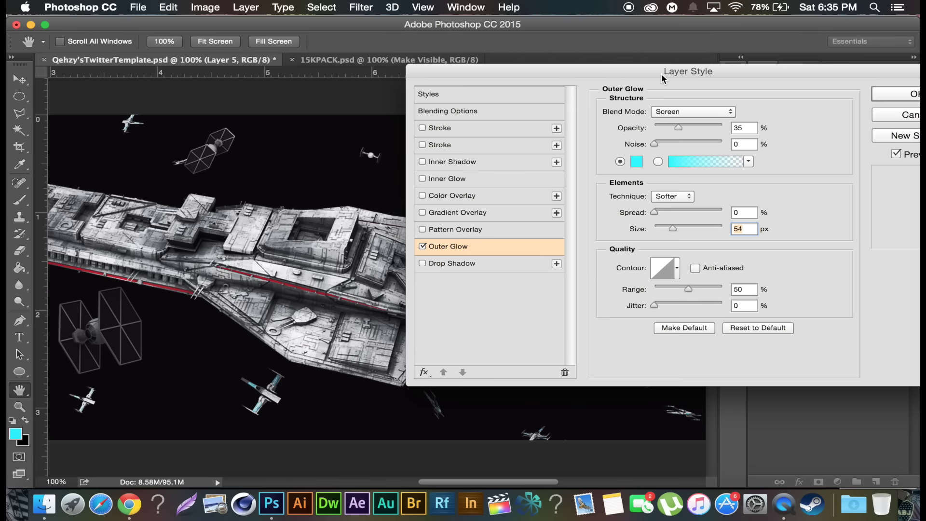
{"action": "left_click", "coordinate": [885, 96]}
{"action": "key", "text": "e"}
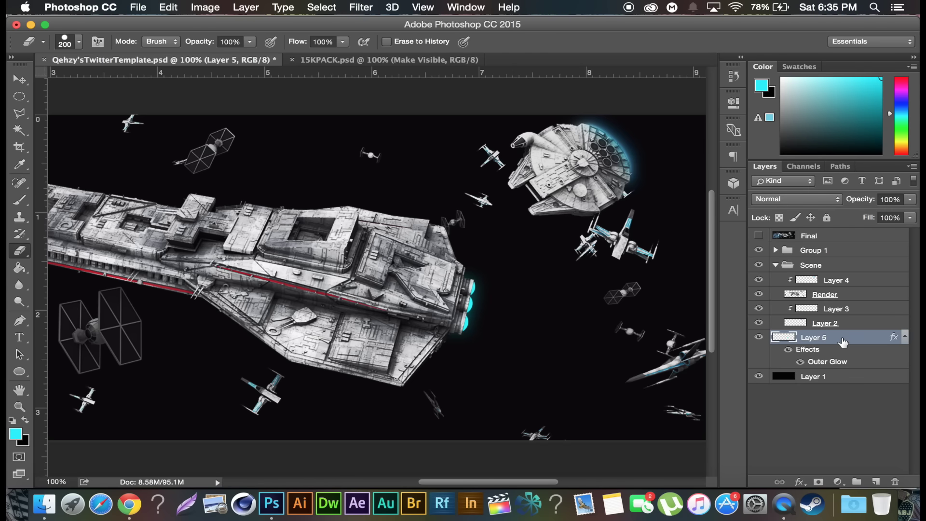
{"action": "key", "text": "super+u"}
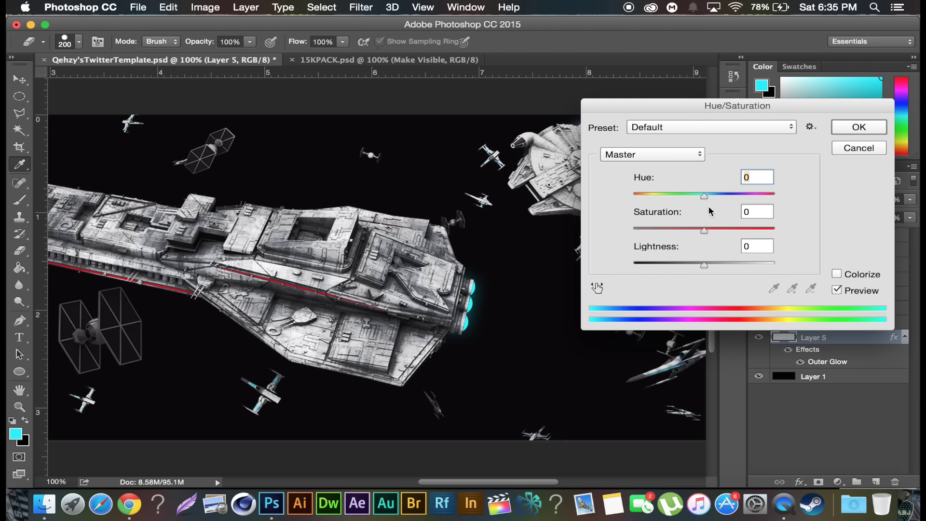
{"action": "left_click_drag", "start_coordinate": [717, 265], "coordinate": [776, 266]}
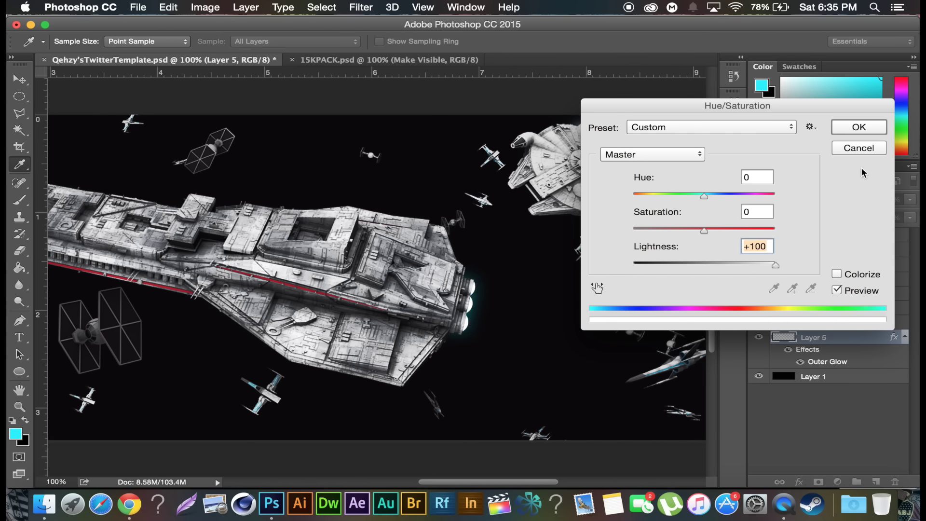
{"action": "left_click", "coordinate": [862, 138]}
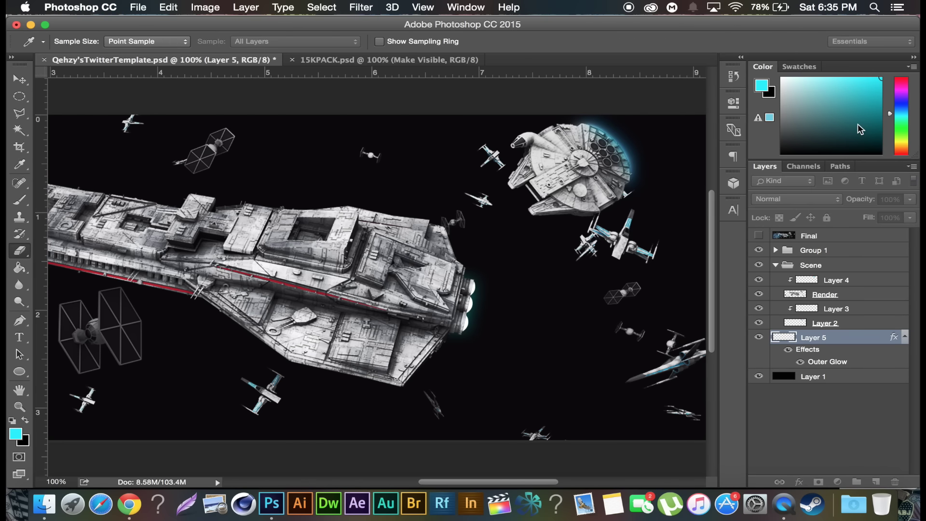
{"action": "key", "text": "e"}
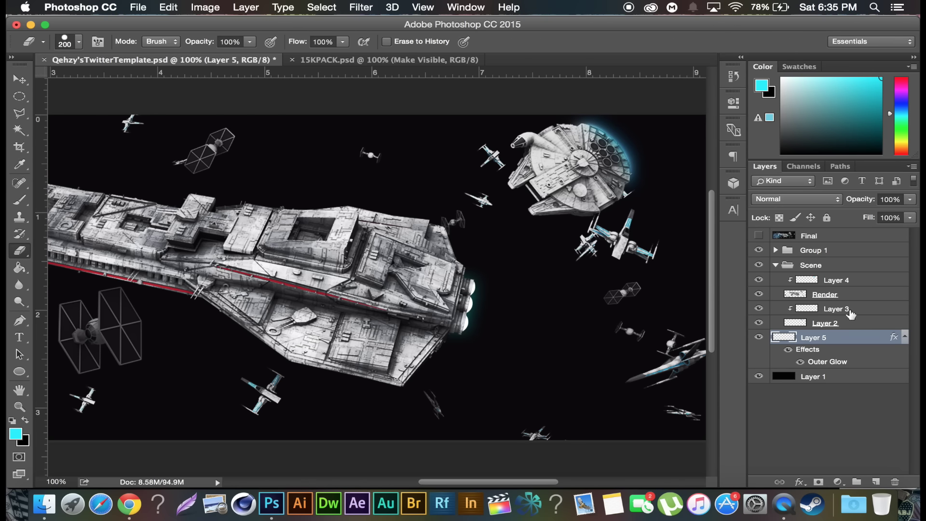
Step: Raise the opacity of Layer 5's Outer Glow to 79% while keeping the engines in view
{"action": "double_click", "coordinate": [864, 339]}
{"action": "left_click_drag", "start_coordinate": [509, 67], "coordinate": [847, 74]}
{"action": "left_click", "coordinate": [549, 246]}
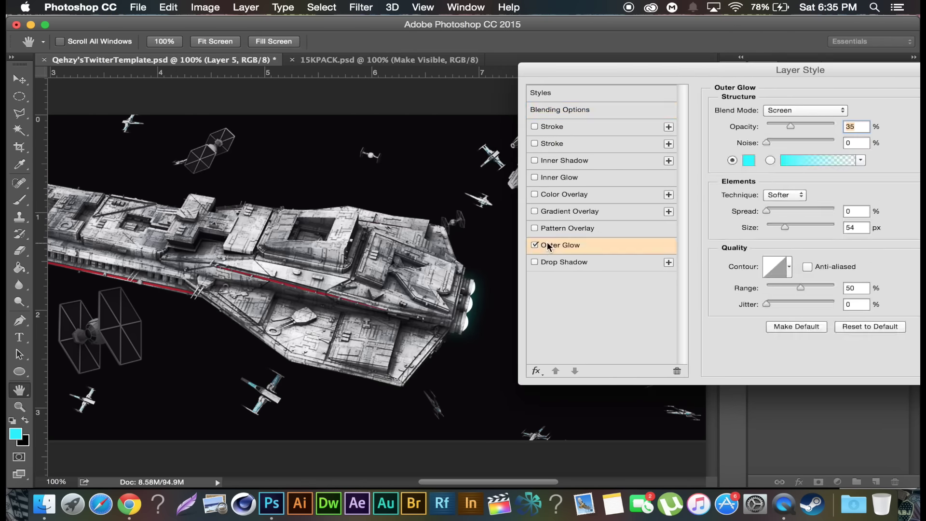
{"action": "left_click_drag", "start_coordinate": [794, 124], "coordinate": [821, 126]}
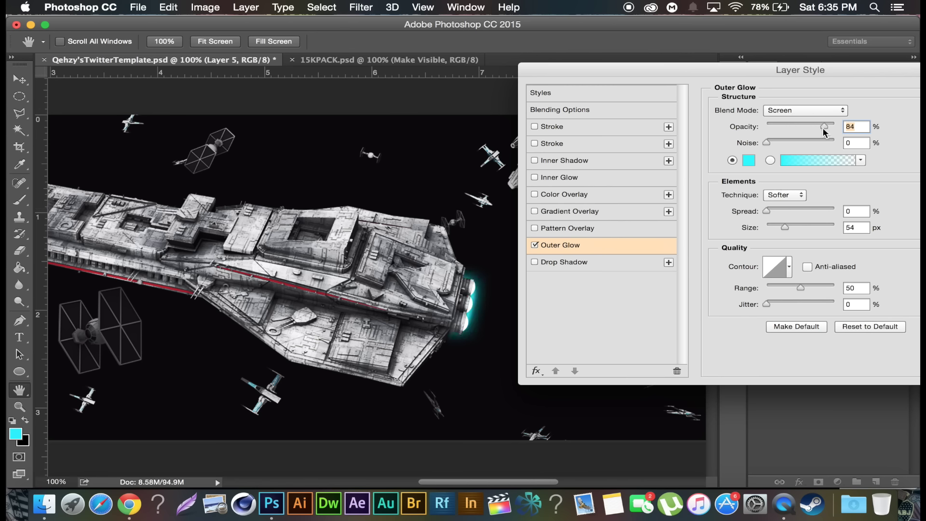
{"action": "left_click_drag", "start_coordinate": [821, 128], "coordinate": [820, 128]}
{"action": "left_click_drag", "start_coordinate": [791, 67], "coordinate": [766, 72]}
{"action": "left_click_drag", "start_coordinate": [854, 74], "coordinate": [742, 74]}
{"action": "left_click", "coordinate": [883, 95]}
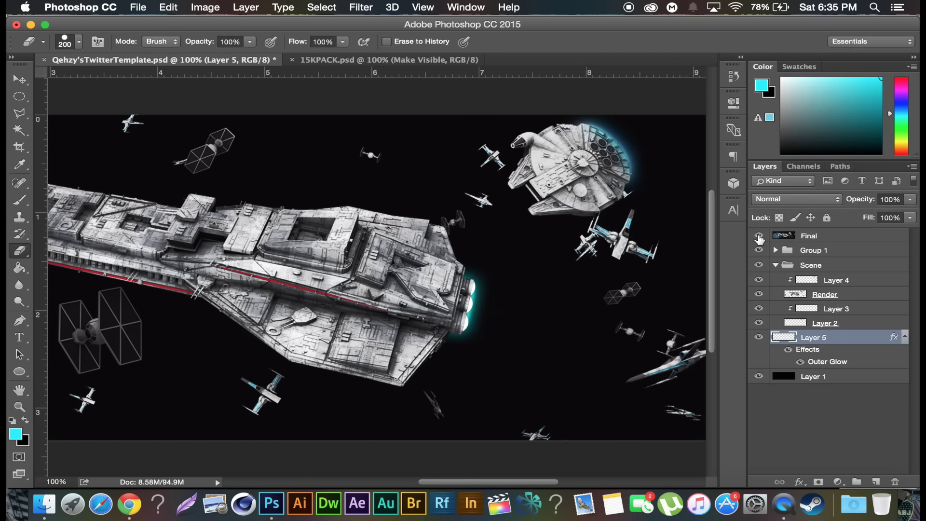
Step: Compare the engine glow with the Final reference layer and reduce Layer 5's Outer Glow size to 21 px
{"action": "left_click", "coordinate": [759, 236]}
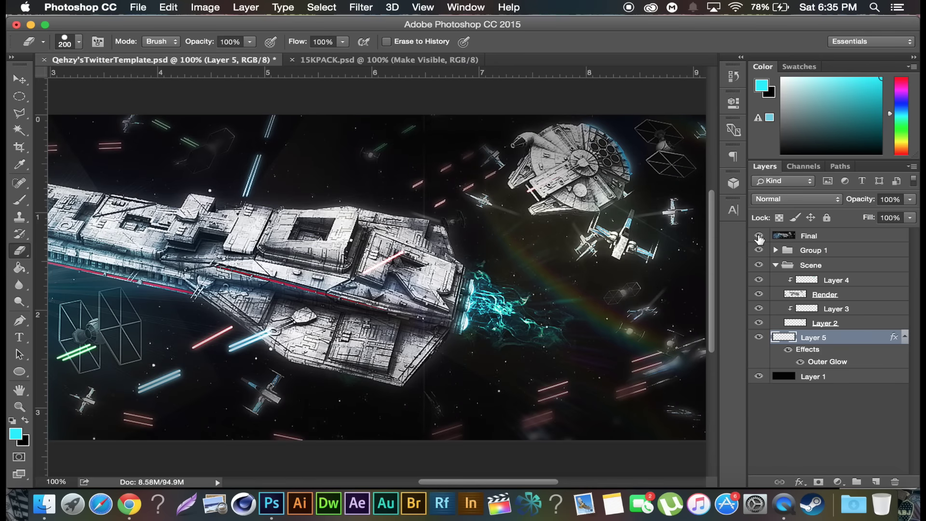
{"action": "left_click", "coordinate": [758, 236]}
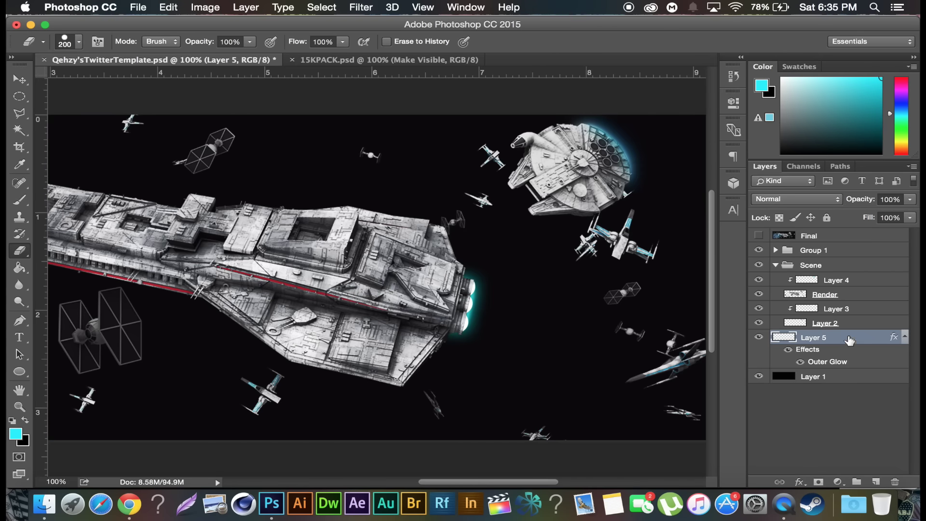
{"action": "double_click", "coordinate": [851, 344]}
{"action": "left_click_drag", "start_coordinate": [460, 62], "coordinate": [844, 63]}
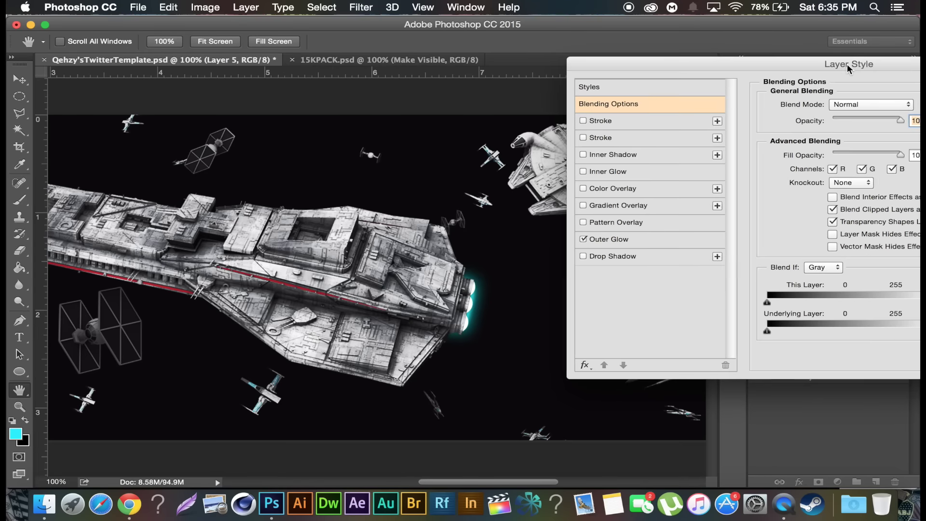
{"action": "left_click", "coordinate": [603, 239]}
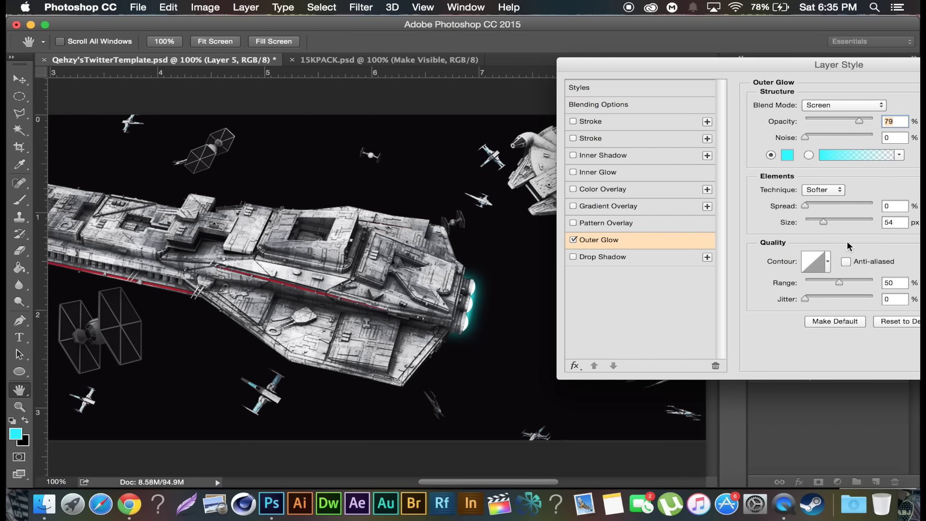
{"action": "left_click_drag", "start_coordinate": [826, 222], "coordinate": [814, 219]}
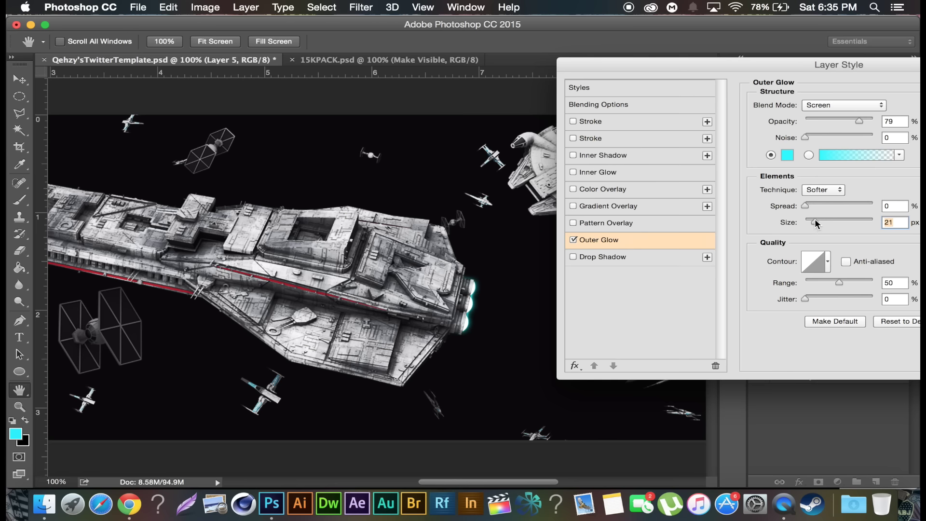
{"action": "left_click_drag", "start_coordinate": [759, 64], "coordinate": [596, 65]}
{"action": "left_click", "coordinate": [906, 88]}
{"action": "key", "text": "e"}
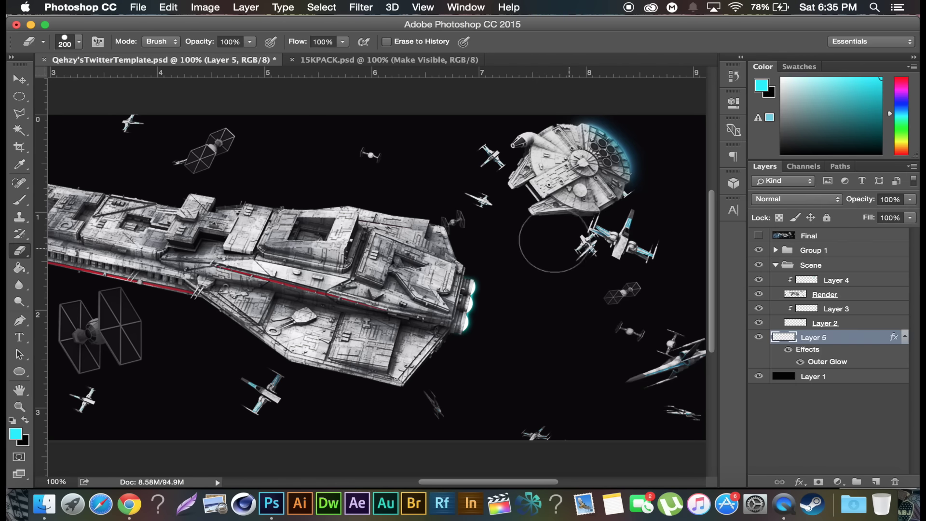
Step: Compare the whole header with the Final reference layer, collapsing Layer 5's effects list and hiding the reference again
{"action": "left_click", "coordinate": [758, 236]}
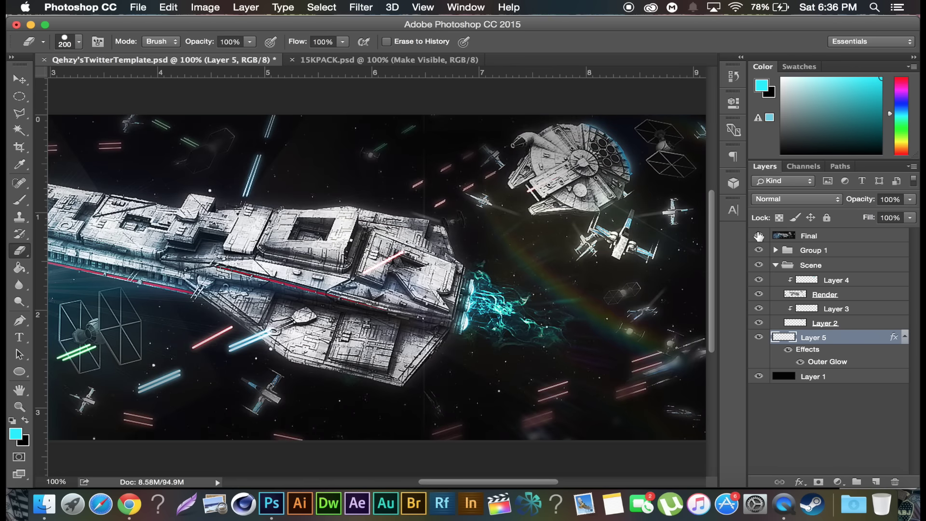
{"action": "left_click", "coordinate": [758, 236]}
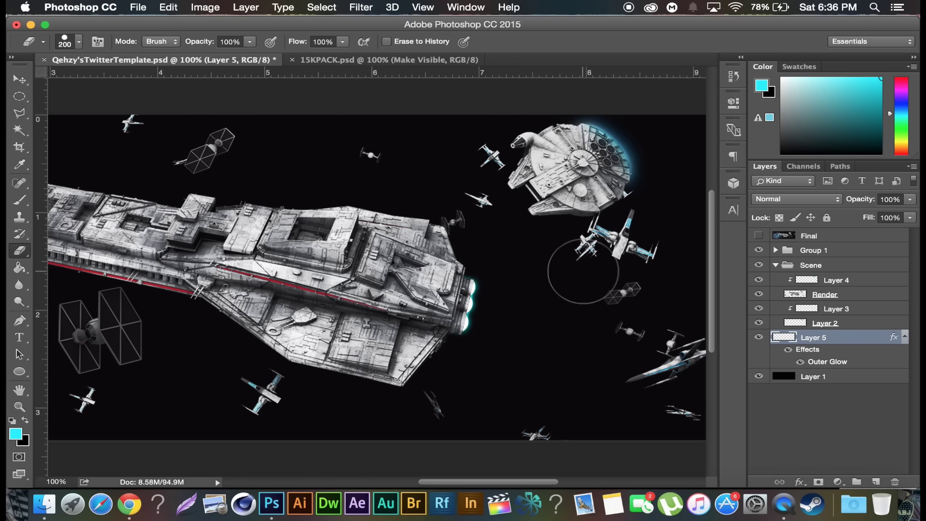
{"action": "key", "text": "super+minus"}
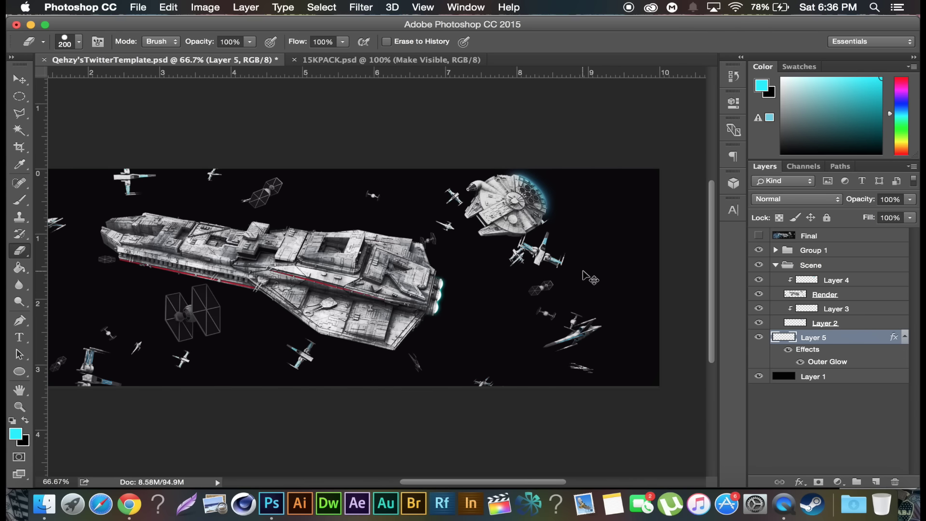
{"action": "scroll", "coordinate": [586, 277], "scroll_direction": "down", "scroll_amount": 1}
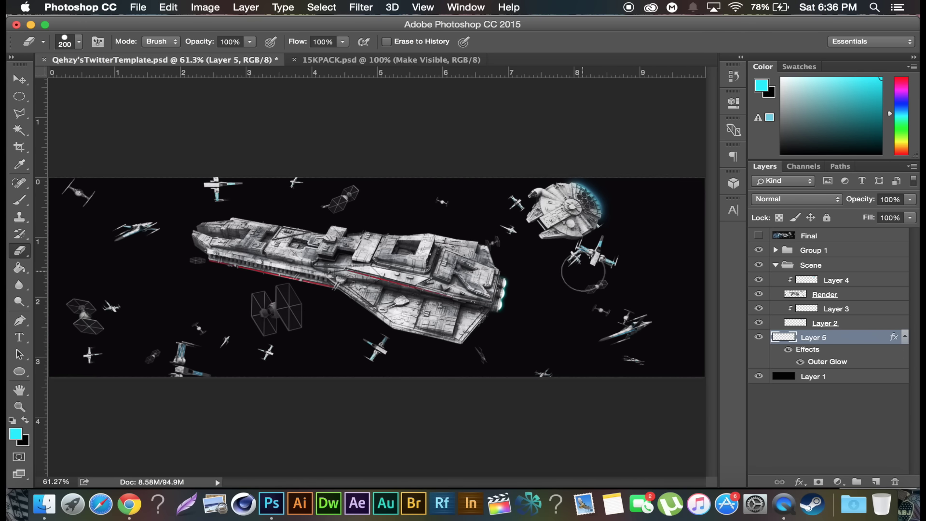
{"action": "left_click", "coordinate": [905, 337]}
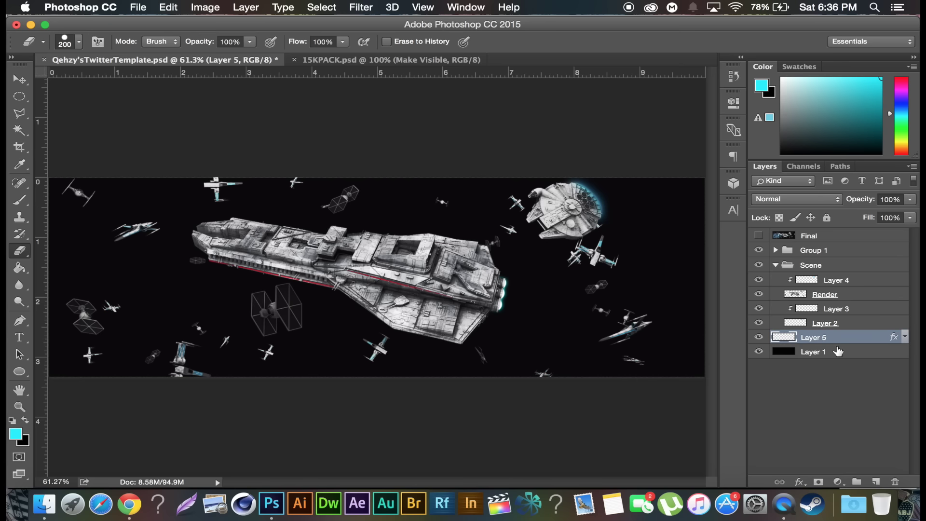
{"action": "left_click", "coordinate": [758, 236]}
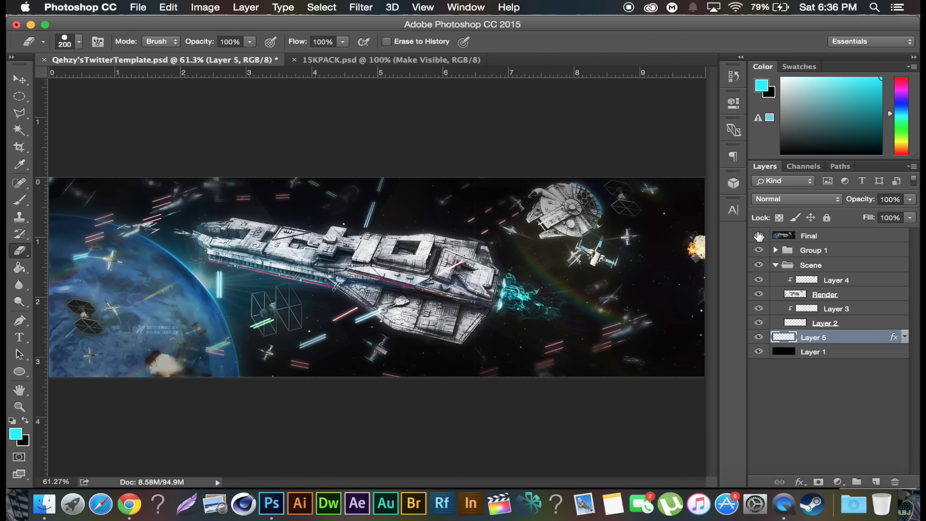
{"action": "left_click", "coordinate": [758, 235]}
Step: Select Layer 1, switch to Chrome and bring the blue planet image maxresdefault.jpg into Photoshop as its own document
{"action": "left_click", "coordinate": [836, 355]}
{"action": "left_click", "coordinate": [19, 78]}
{"action": "left_click", "coordinate": [129, 504]}
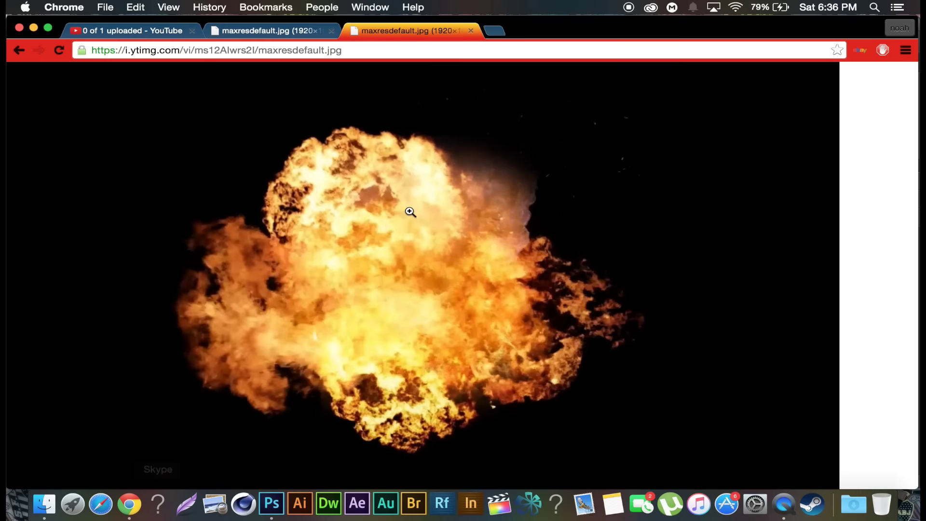
{"action": "key", "text": "ctrl+shift+Tab"}
{"action": "left_click_drag", "start_coordinate": [446, 240], "coordinate": [347, 145]}
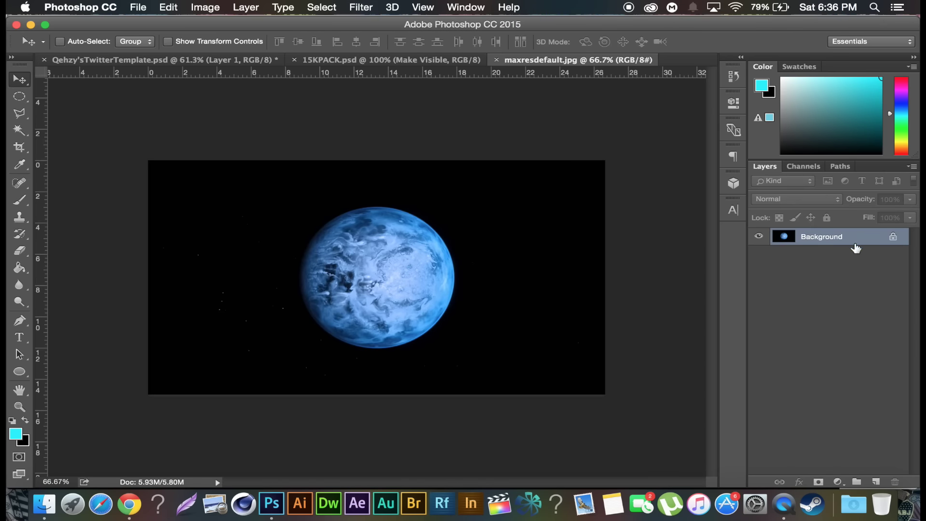
Step: Unlock the planet image's background layer and move it into Qehzy'sTwitterTemplate.psd directly above Layer 1
{"action": "double_click", "coordinate": [854, 240]}
{"action": "left_click", "coordinate": [585, 206]}
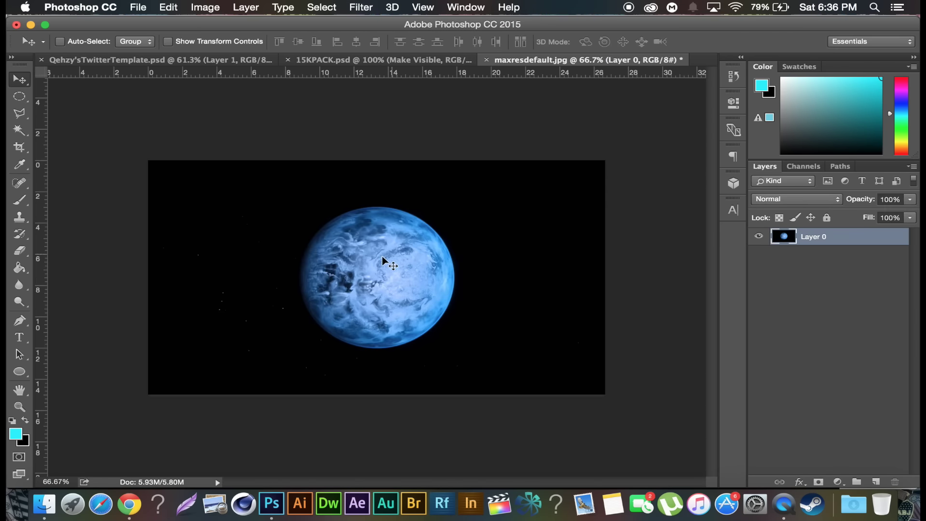
{"action": "left_click_drag", "start_coordinate": [366, 258], "coordinate": [206, 125]}
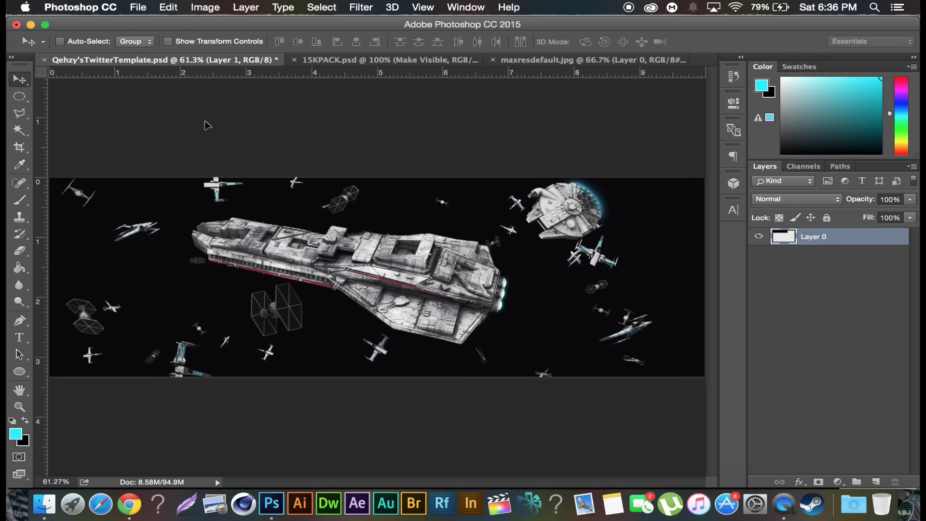
{"action": "left_click_drag", "start_coordinate": [232, 323], "coordinate": [233, 322]}
Step: Enlarge the planet on Layer 6 with Free Transform and move it into the header's lower-left corner, partly off the canvas
{"action": "key", "text": "super+minus"}
{"action": "key", "text": "super+minus"}
{"action": "key", "text": "super+minus"}
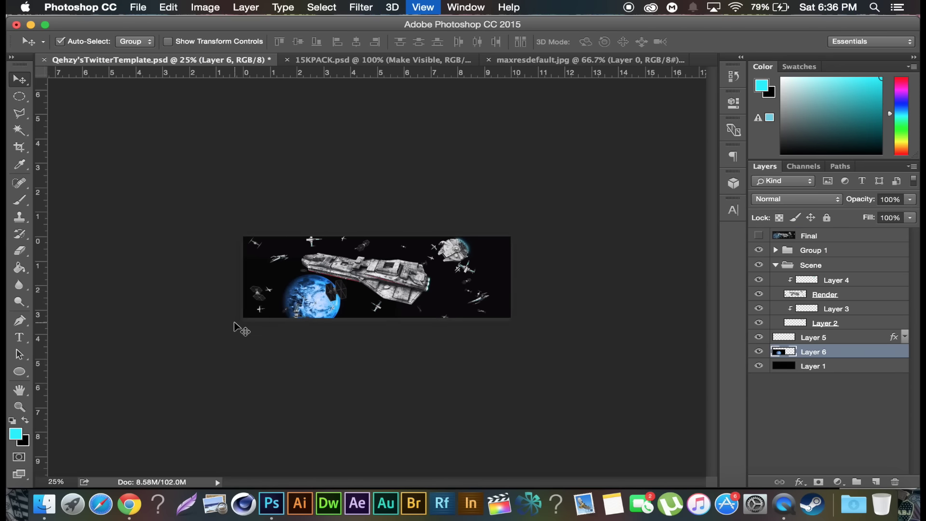
{"action": "key", "text": "super+t"}
{"action": "left_click_drag", "start_coordinate": [397, 253], "coordinate": [573, 231]}
{"action": "key", "text": "Return"}
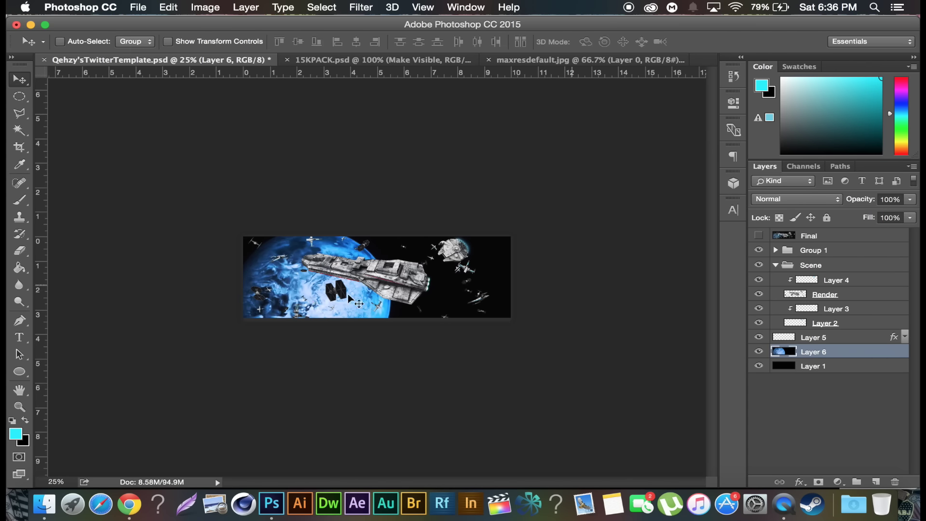
{"action": "left_click_drag", "start_coordinate": [372, 289], "coordinate": [279, 311]}
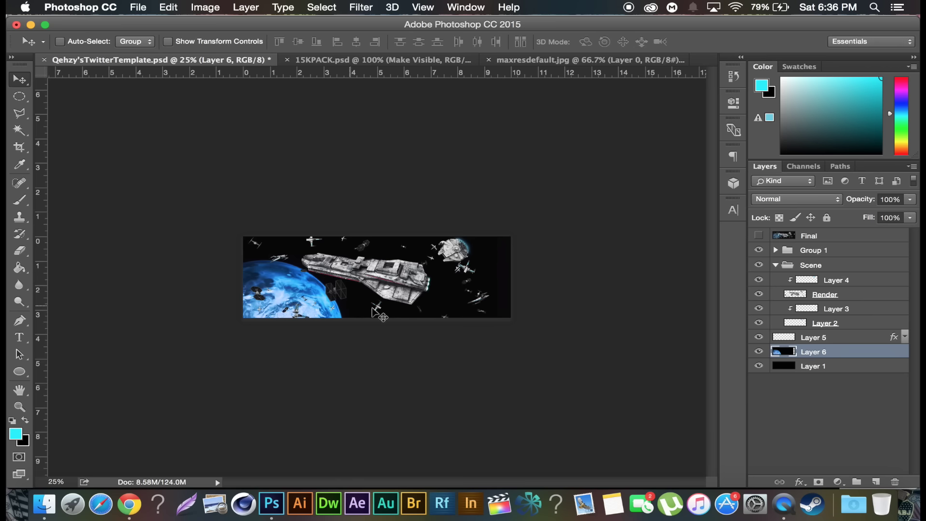
{"action": "key", "text": "super+equal"}
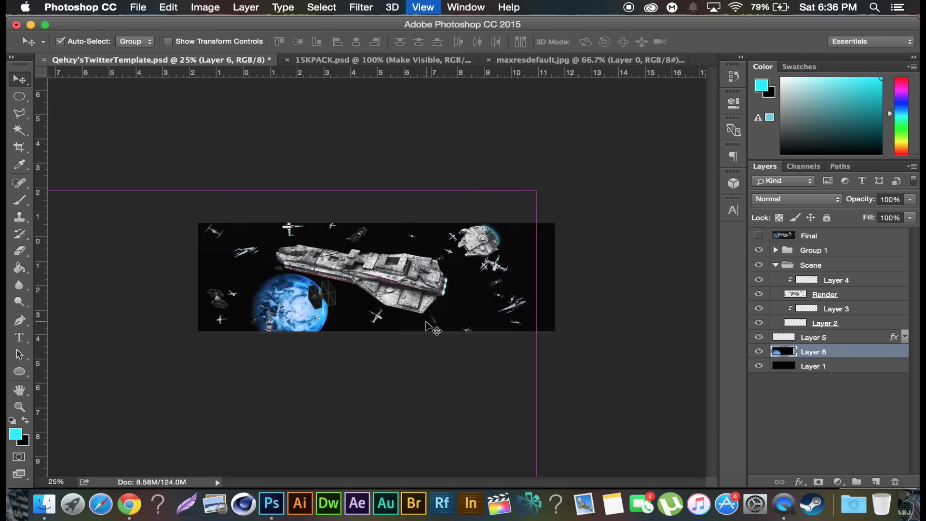
{"action": "key", "text": "super+equal"}
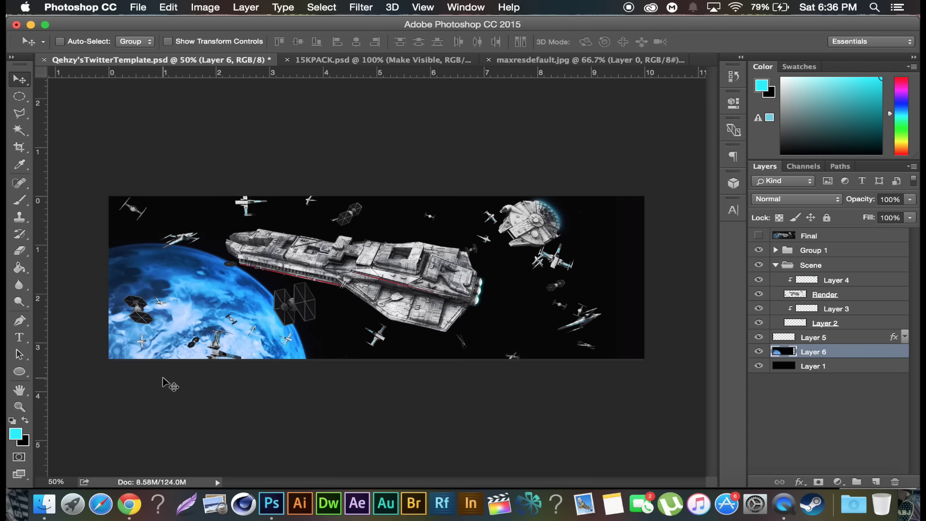
Step: Set the planet on Layer 6 to Screen at 72% opacity and shift its Hue/Saturation hue to -180
{"action": "left_click", "coordinate": [759, 351]}
{"action": "left_click", "coordinate": [796, 199]}
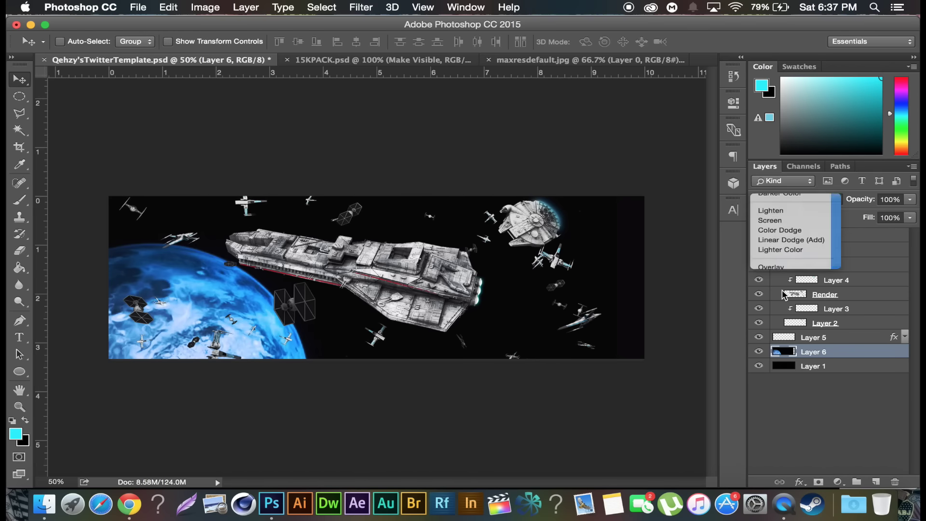
{"action": "left_click_drag", "start_coordinate": [871, 200], "coordinate": [846, 199]}
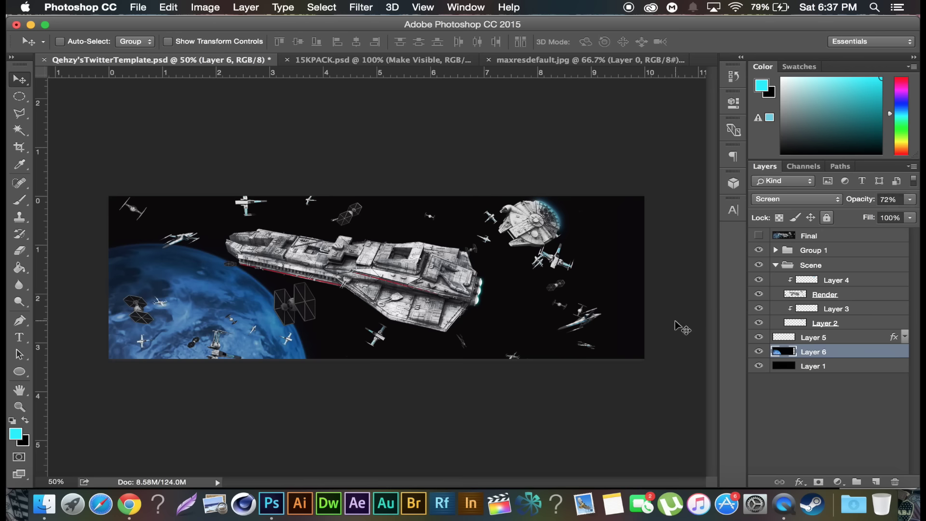
{"action": "key", "text": "super+u"}
{"action": "left_click_drag", "start_coordinate": [703, 195], "coordinate": [626, 193]}
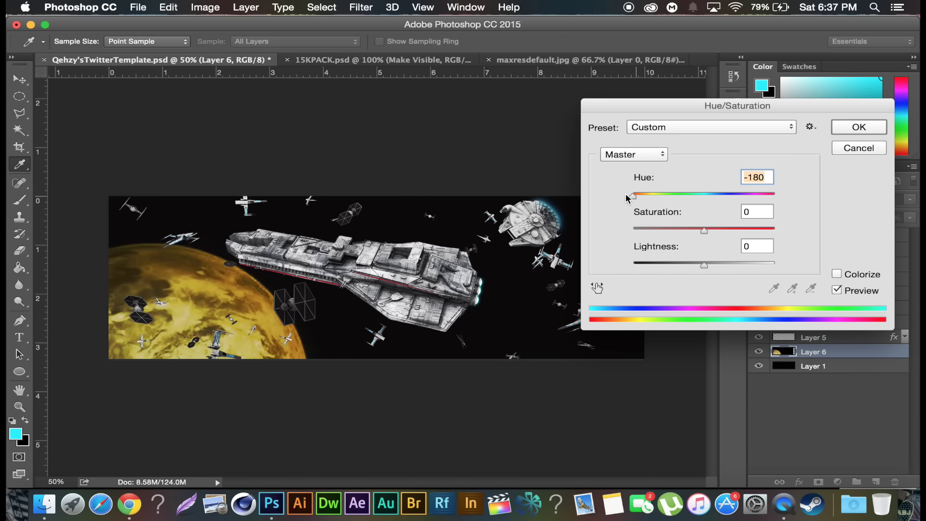
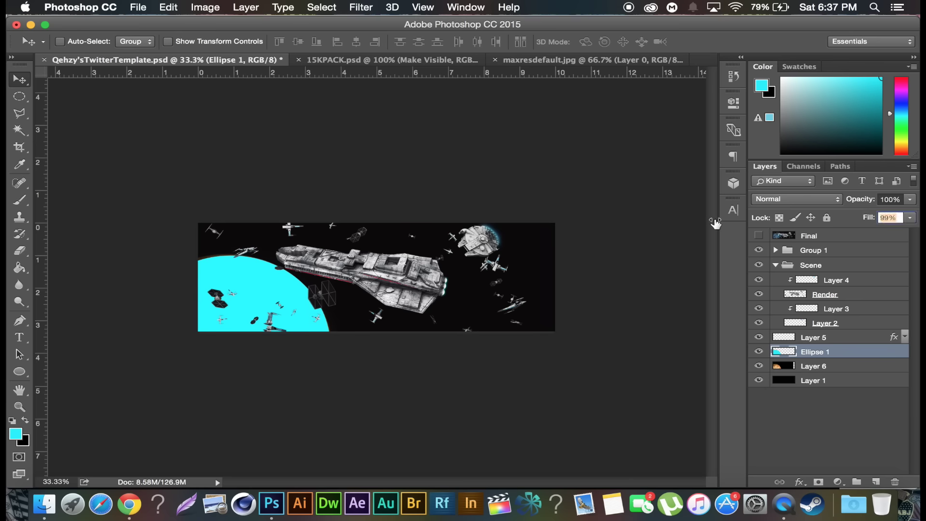
Step: Give Ellipse 1 an Outer Glow in the planet's golden yellow, e3bc4e, with a size of 70 px
{"action": "double_click", "coordinate": [846, 353]}
{"action": "left_click_drag", "start_coordinate": [404, 67], "coordinate": [615, 77]}
{"action": "left_click", "coordinate": [423, 247]}
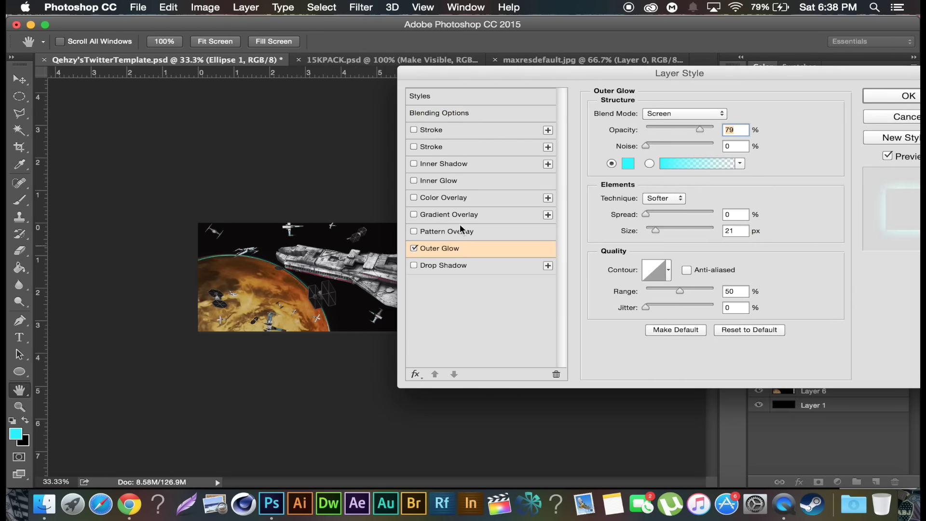
{"action": "left_click", "coordinate": [628, 166]}
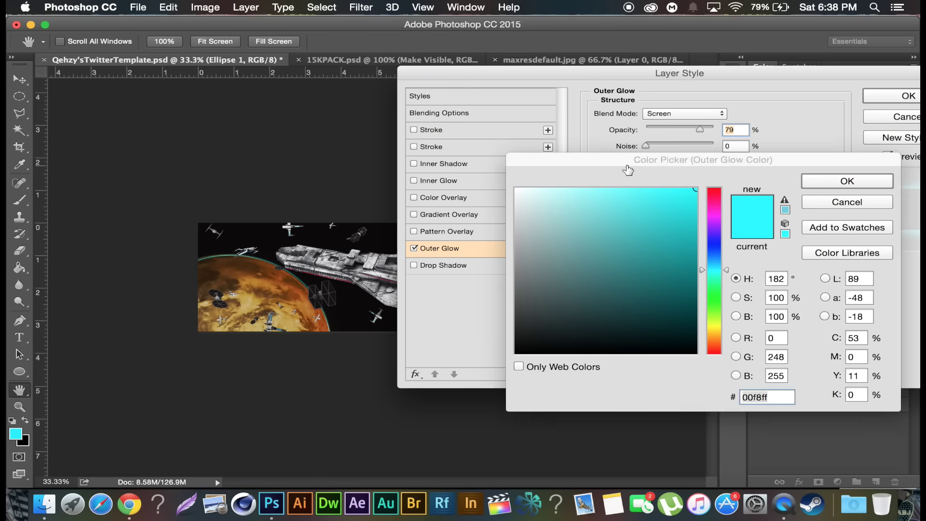
{"action": "left_click", "coordinate": [284, 322]}
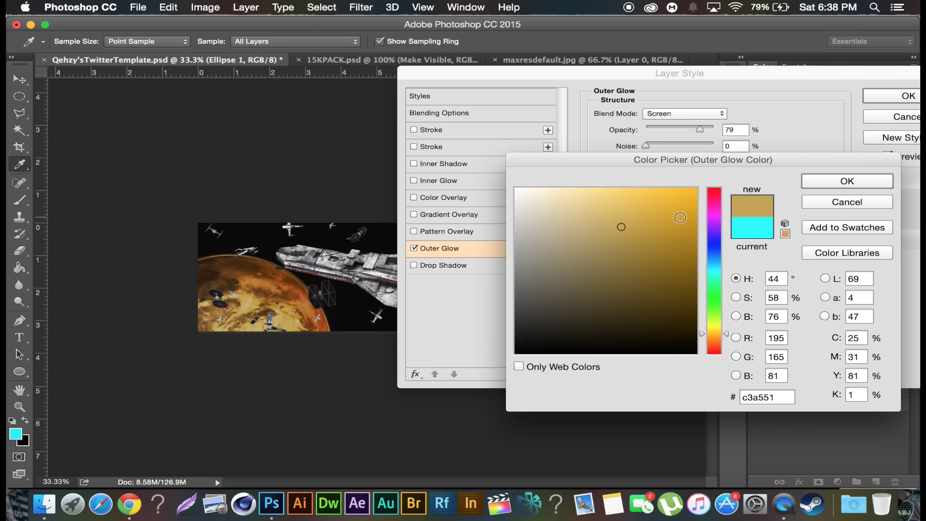
{"action": "left_click_drag", "start_coordinate": [641, 225], "coordinate": [635, 206]}
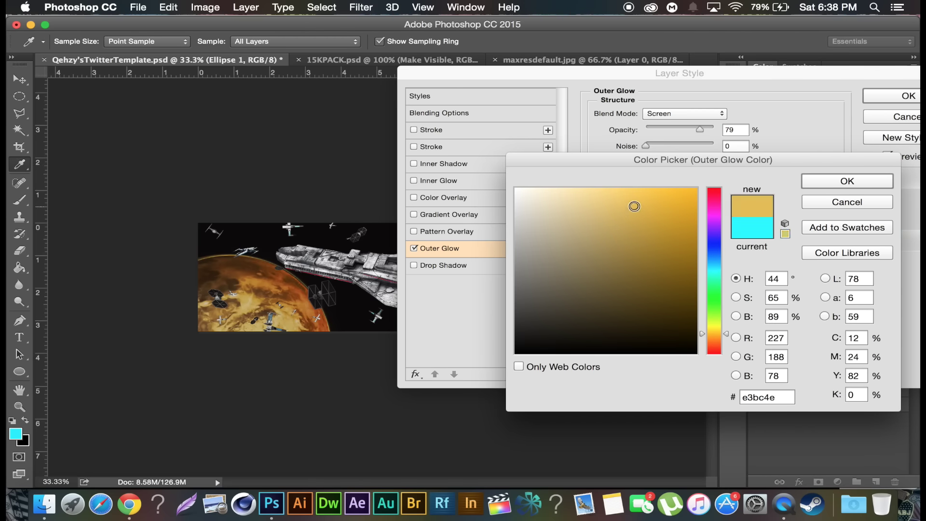
{"action": "left_click", "coordinate": [831, 182]}
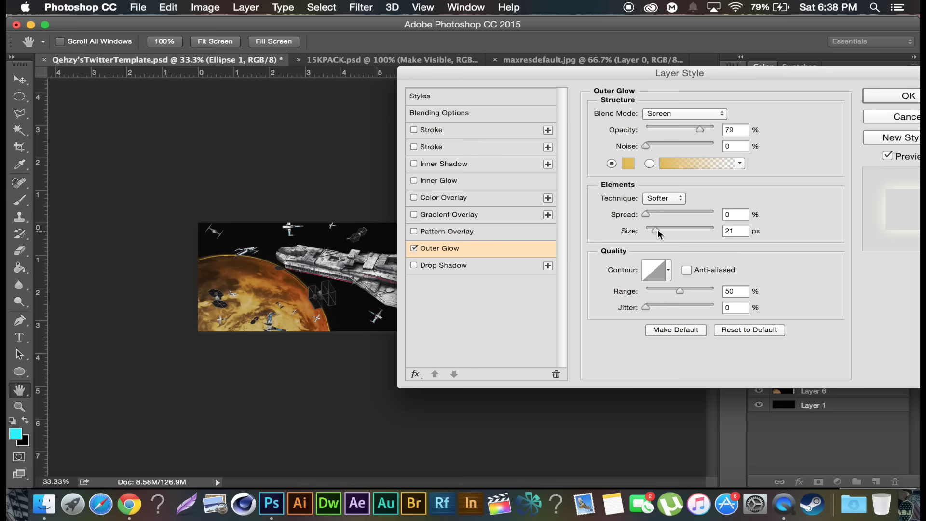
{"action": "left_click_drag", "start_coordinate": [655, 230], "coordinate": [667, 229]}
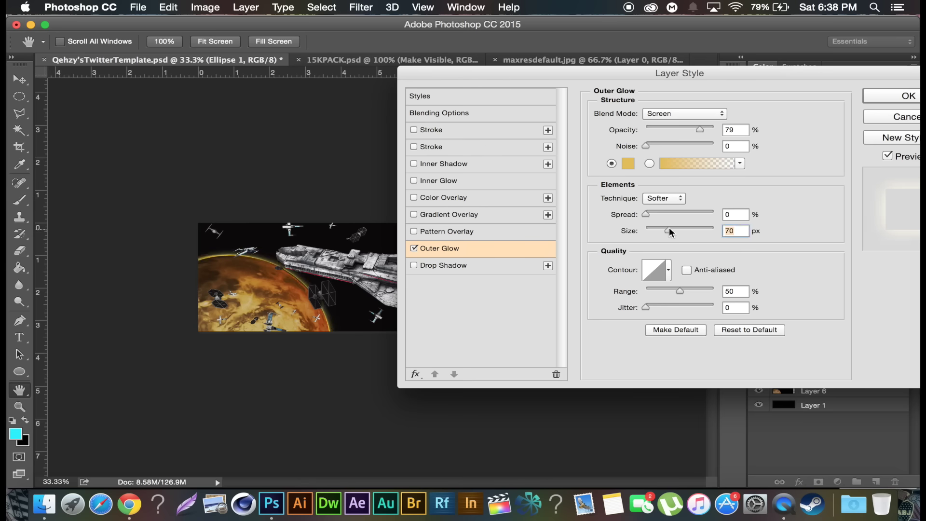
{"action": "left_click", "coordinate": [895, 100]}
Step: Move Ellipse 1 slightly up so that its glow follows the upper rim of the planet
{"action": "key", "text": "super+equal"}
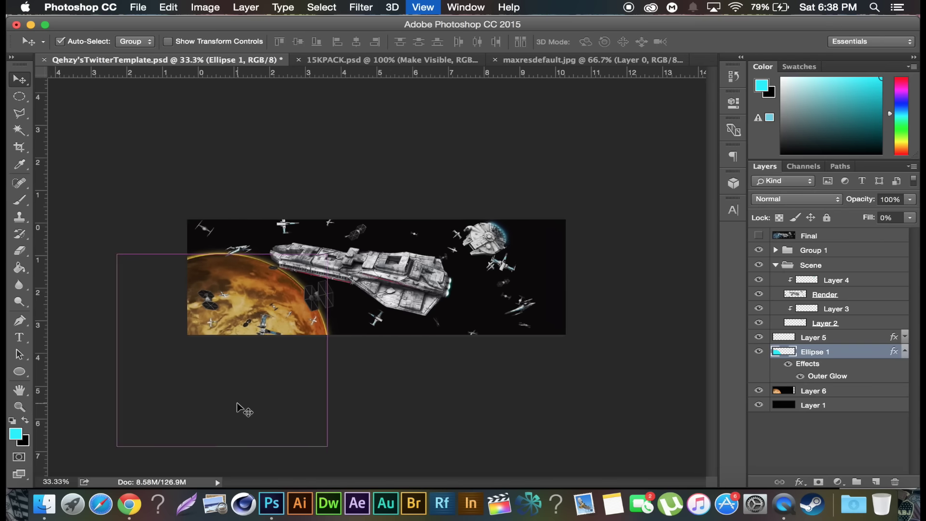
{"action": "left_click_drag", "start_coordinate": [203, 351], "coordinate": [207, 352]}
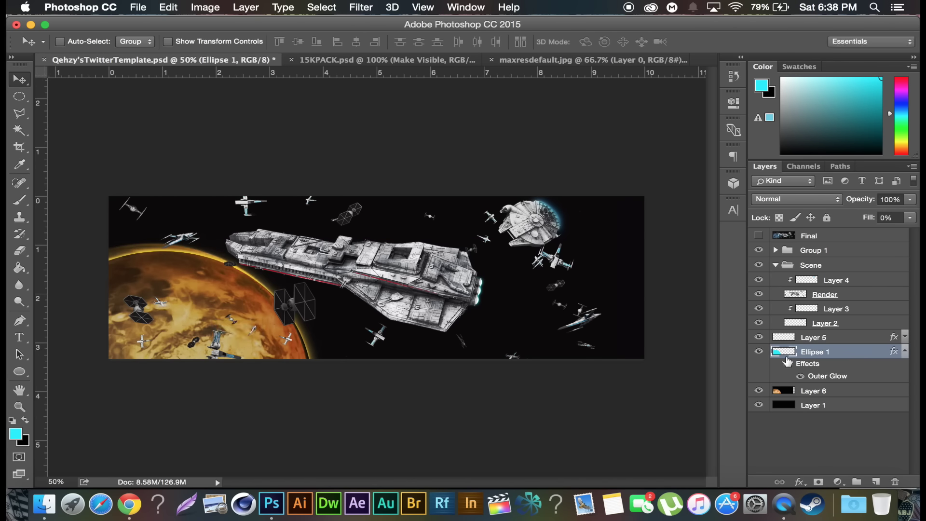
{"action": "left_click", "coordinate": [759, 353]}
{"action": "left_click", "coordinate": [759, 353]}
{"action": "left_click_drag", "start_coordinate": [158, 251], "coordinate": [153, 245]}
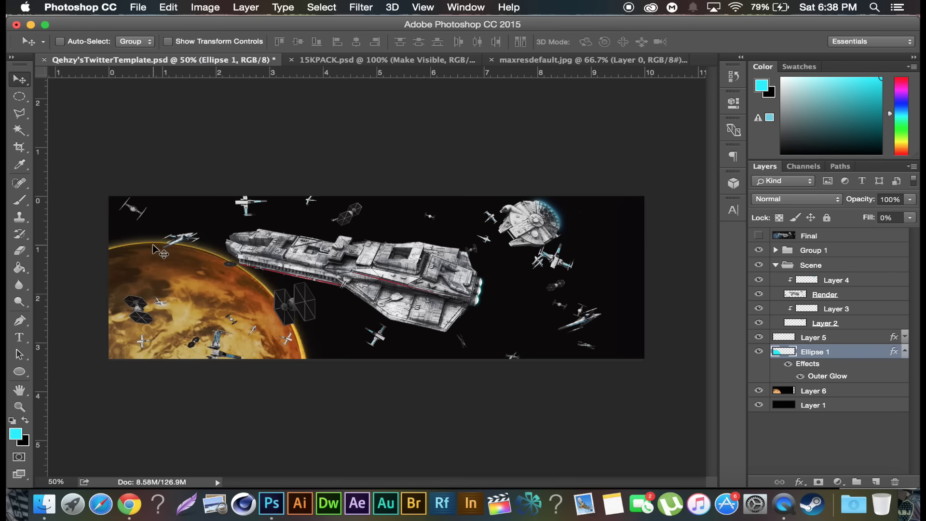
Step: Reshape Ellipse 1 with Free Transform, shortening it from below and widening its lower-left corner to fit the glow around the planet
{"action": "key", "text": "super+t"}
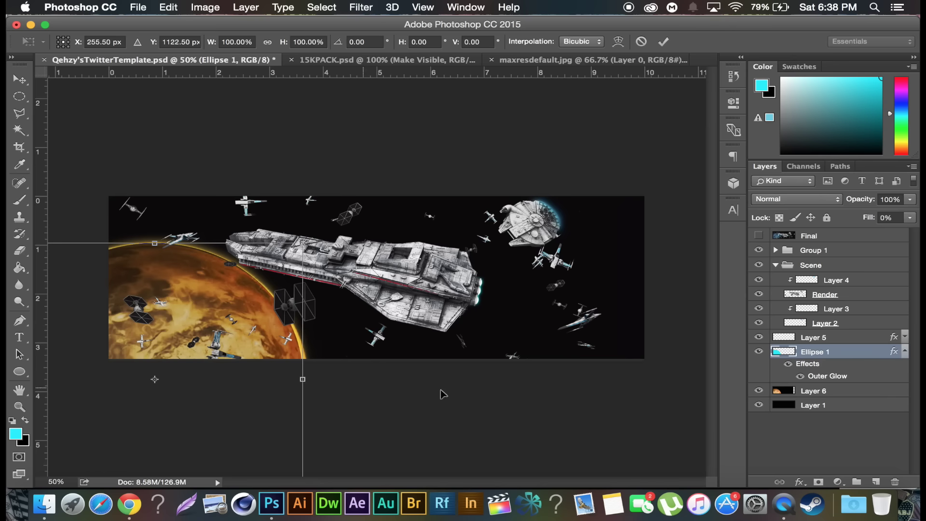
{"action": "key", "text": "super+minus"}
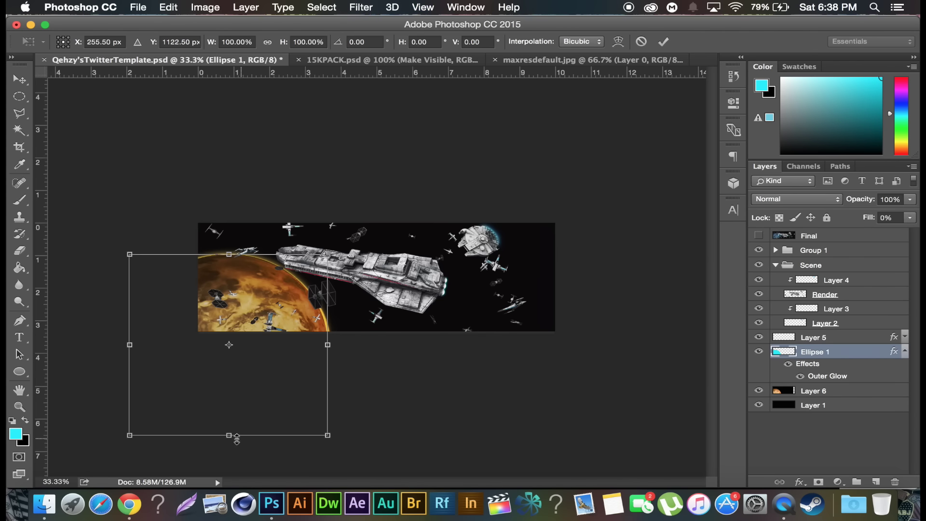
{"action": "left_click_drag", "start_coordinate": [229, 436], "coordinate": [230, 426]}
{"action": "key", "text": "Return"}
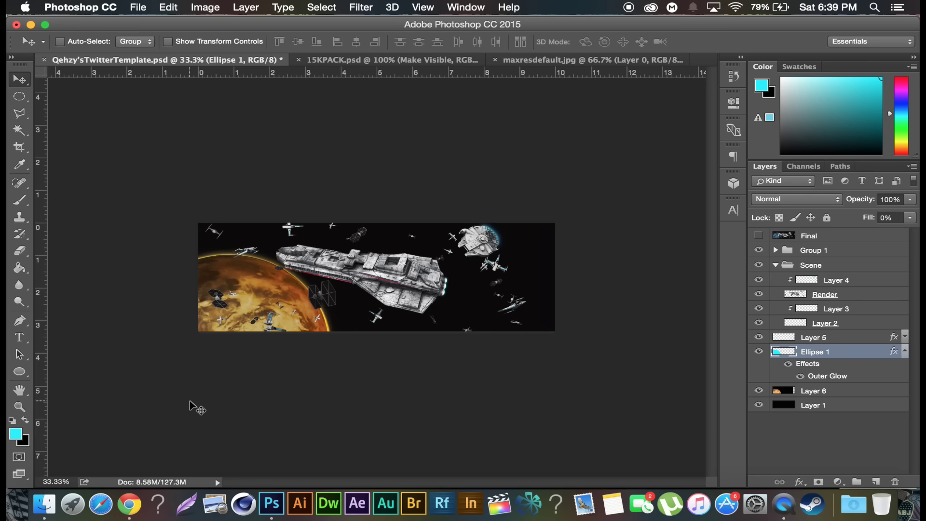
{"action": "key", "text": "super+t"}
{"action": "left_click_drag", "start_coordinate": [130, 437], "coordinate": [124, 443]}
{"action": "key", "text": "Return"}
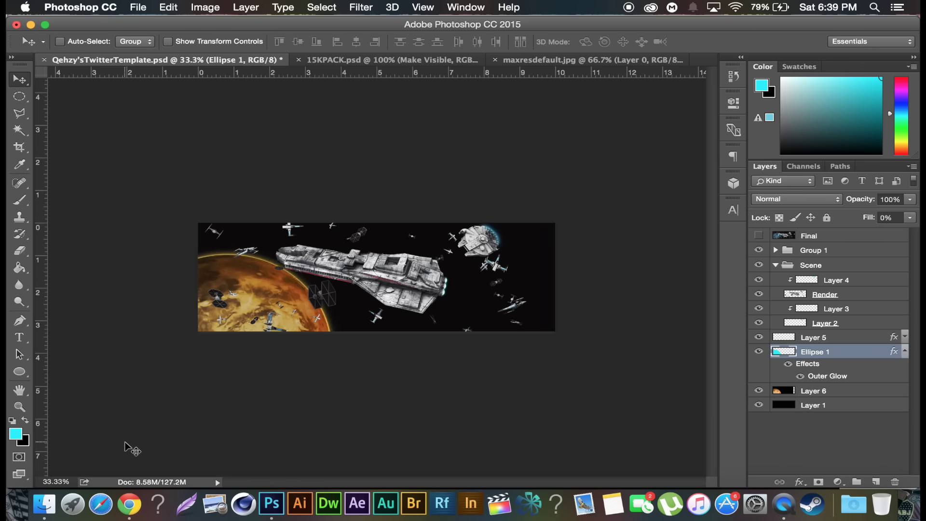
{"action": "key", "text": "super+0"}
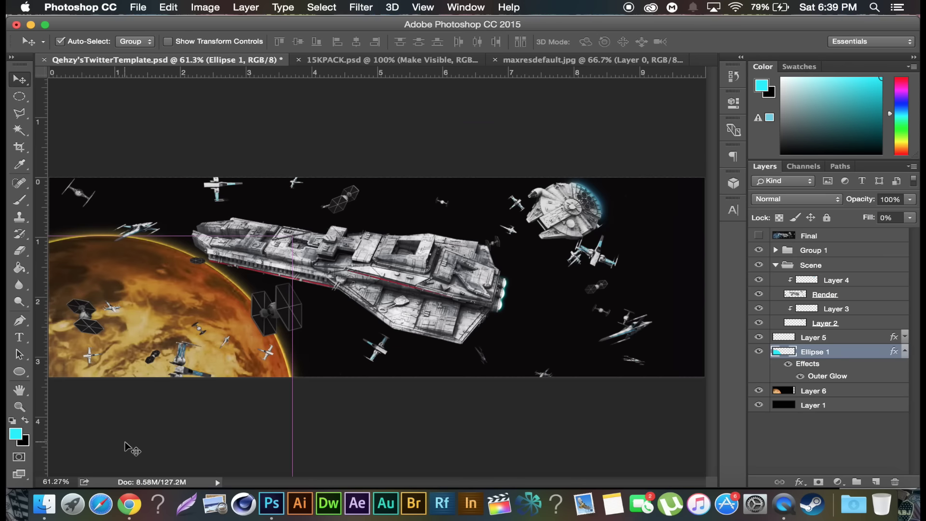
{"action": "key", "text": "super+minus"}
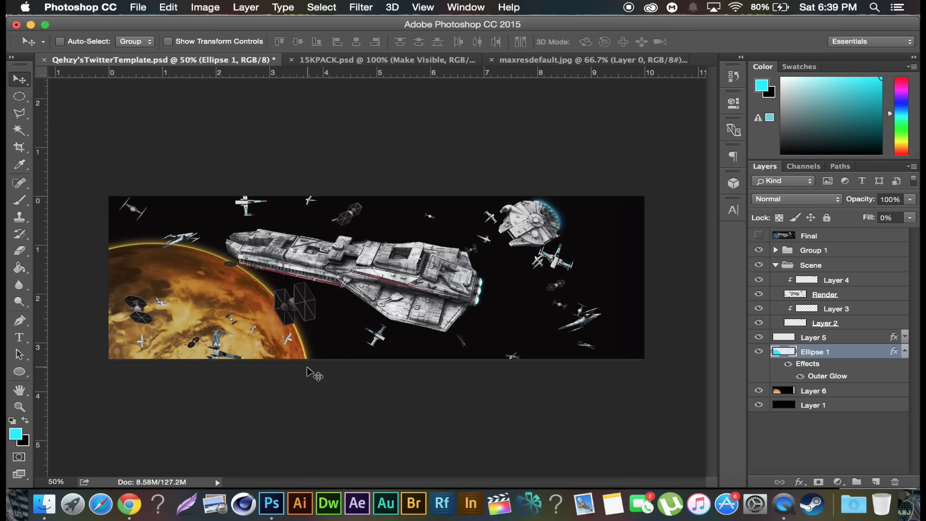
Step: Add a new empty layer directly above Layer 1 and ready the Brush tool with white as the foreground colour
{"action": "left_click", "coordinate": [906, 352]}
{"action": "left_click", "coordinate": [824, 384]}
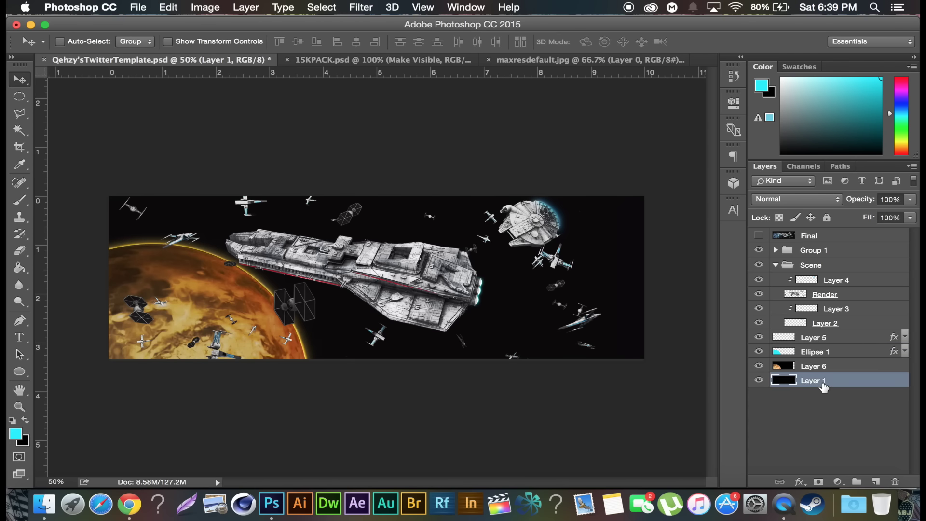
{"action": "left_click", "coordinate": [875, 482]}
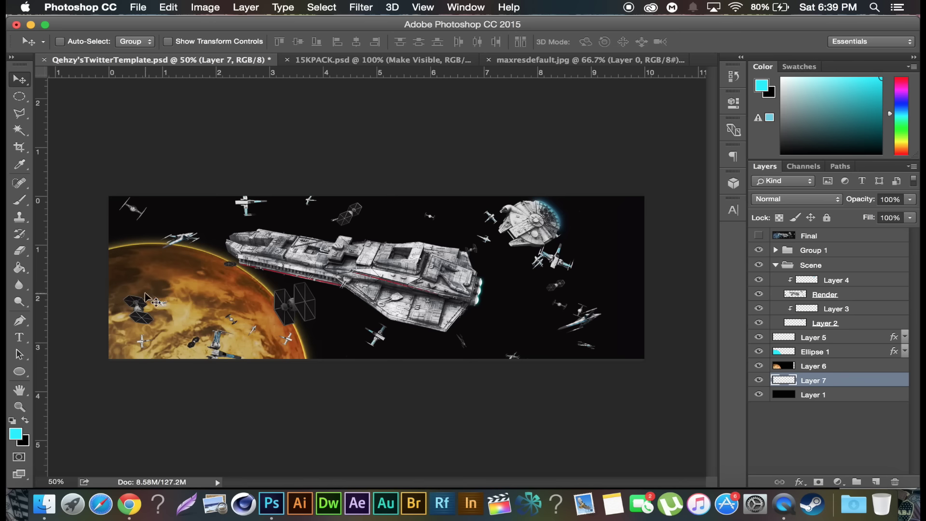
{"action": "left_click", "coordinate": [20, 206]}
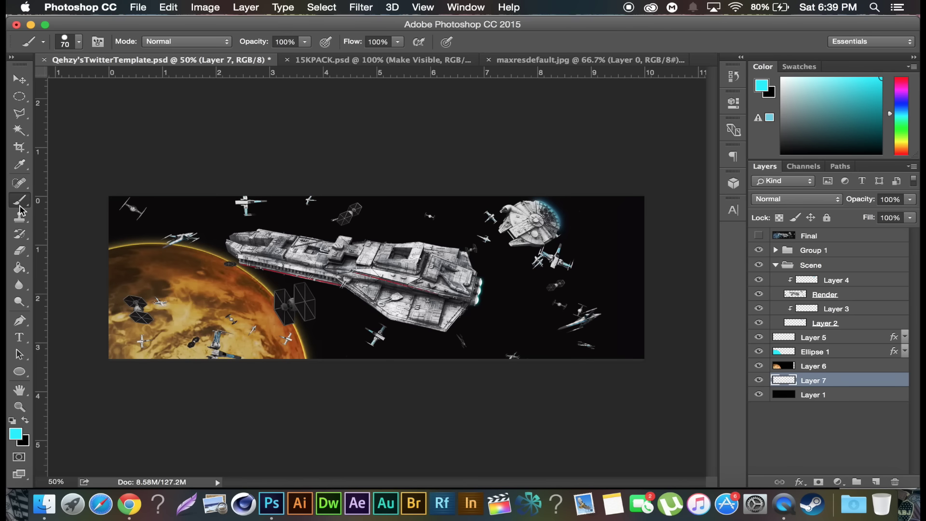
{"action": "left_click", "coordinate": [12, 421]}
{"action": "left_click", "coordinate": [25, 420]}
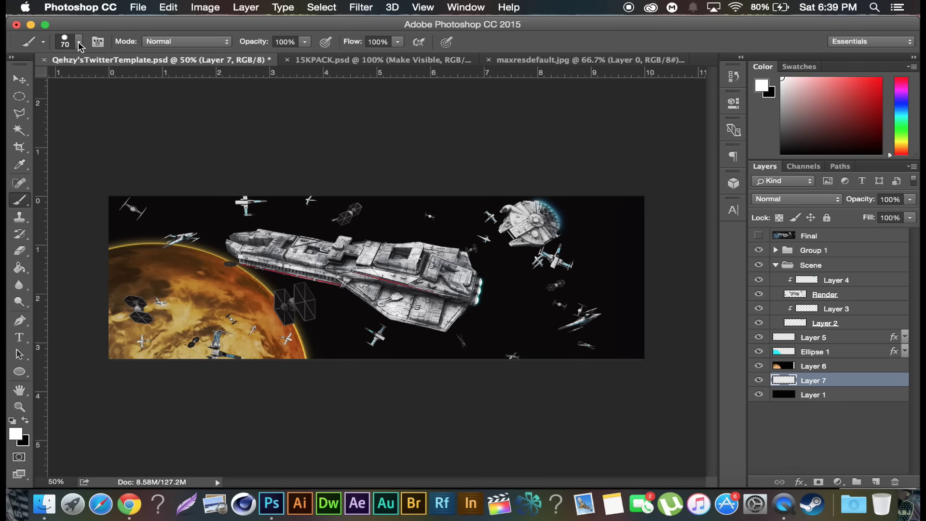
Step: Choose a speckled 5000 px scratches brush, reduce it to 4200 px and stamp white stars across the header on Layer 7
{"action": "left_click", "coordinate": [80, 43]}
{"action": "scroll", "coordinate": [549, 321], "scroll_direction": "down", "scroll_amount": 1}
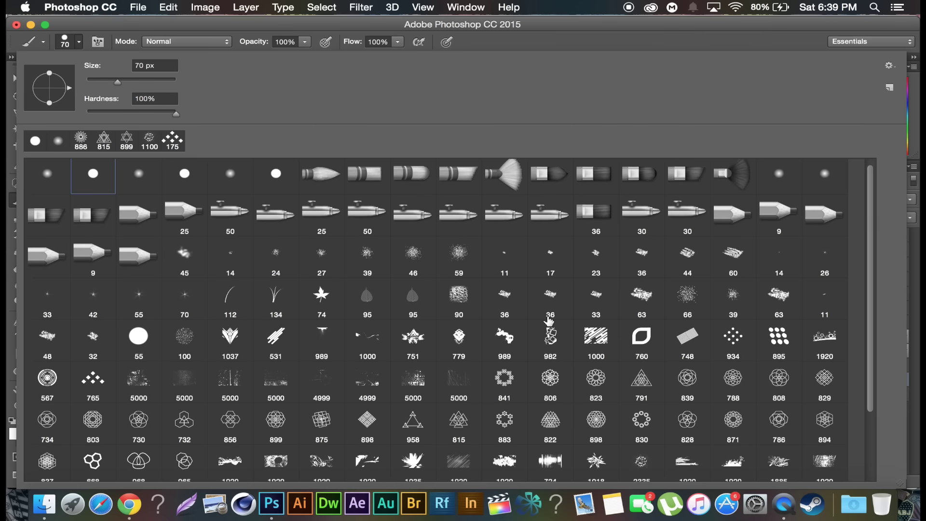
{"action": "scroll", "coordinate": [550, 321], "scroll_direction": "down", "scroll_amount": 3}
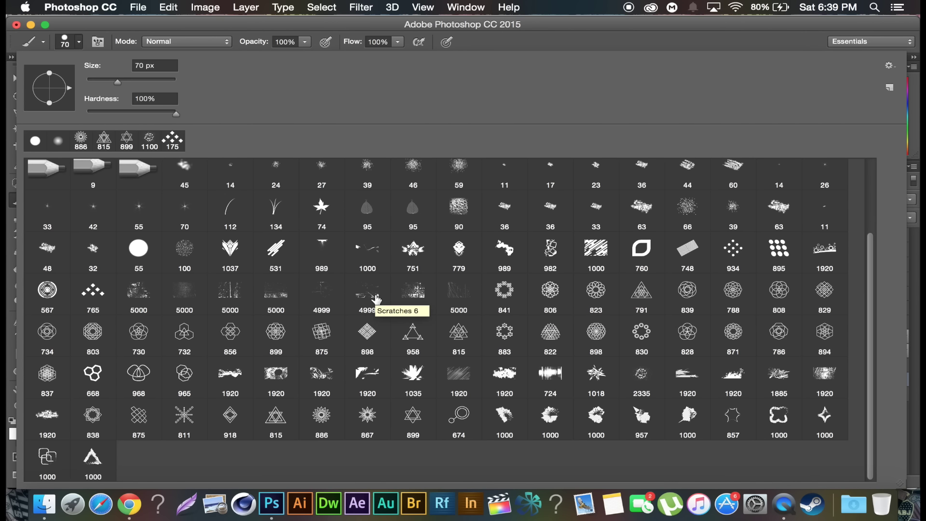
{"action": "left_click", "coordinate": [274, 294]}
{"action": "left_click", "coordinate": [400, 32]}
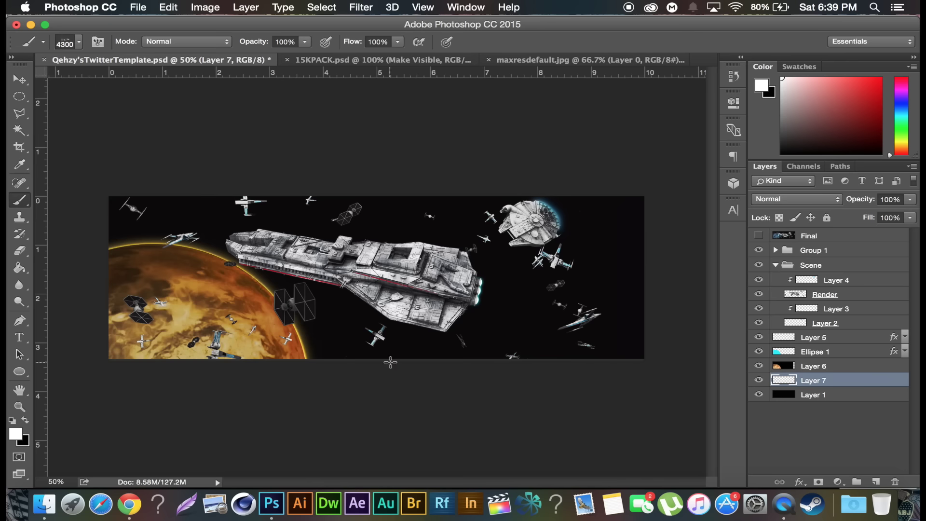
{"action": "key", "text": "super+minus"}
{"action": "key", "text": "super+minus"}
{"action": "key", "text": "super+minus"}
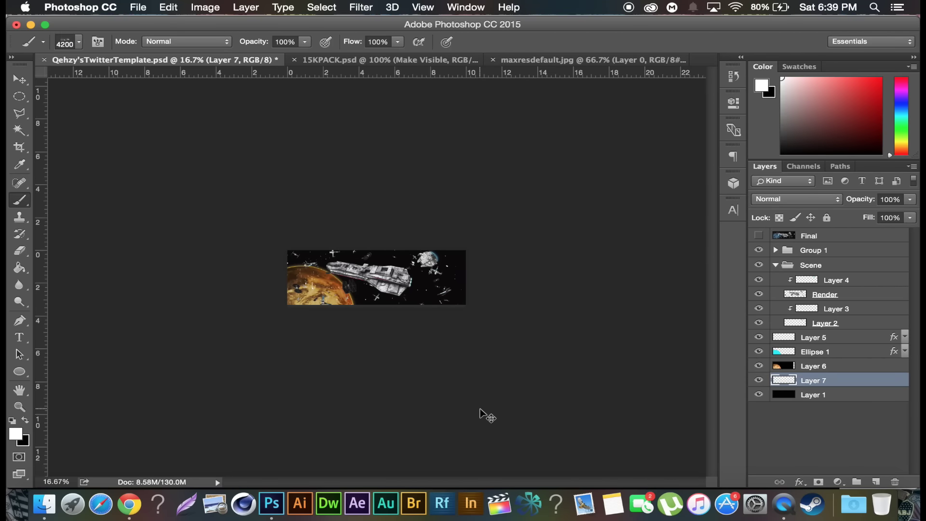
{"action": "key", "text": "super+plus"}
{"action": "key", "text": "super+plus"}
{"action": "key", "text": "super+plus"}
{"action": "key", "text": "super+plus"}
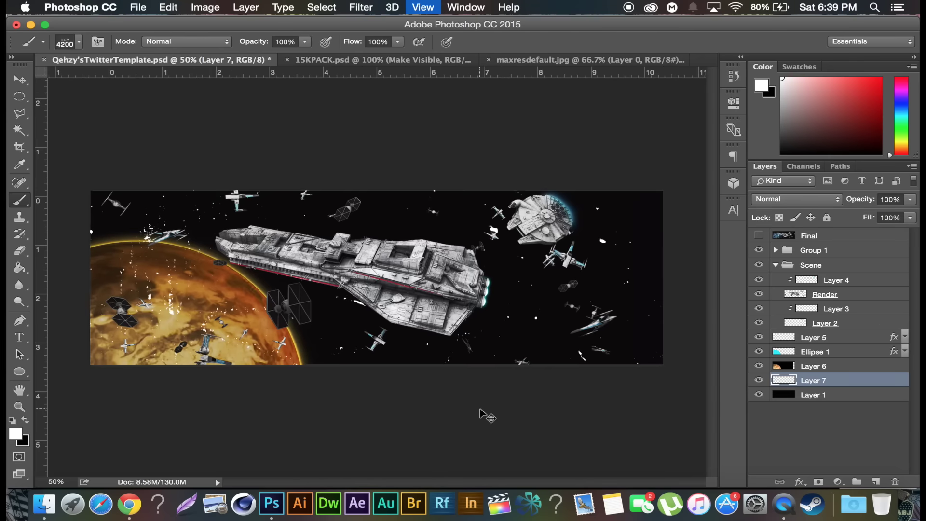
{"action": "key", "text": "super+plus"}
{"action": "key", "text": "super+minus"}
{"action": "key", "text": "super+minus"}
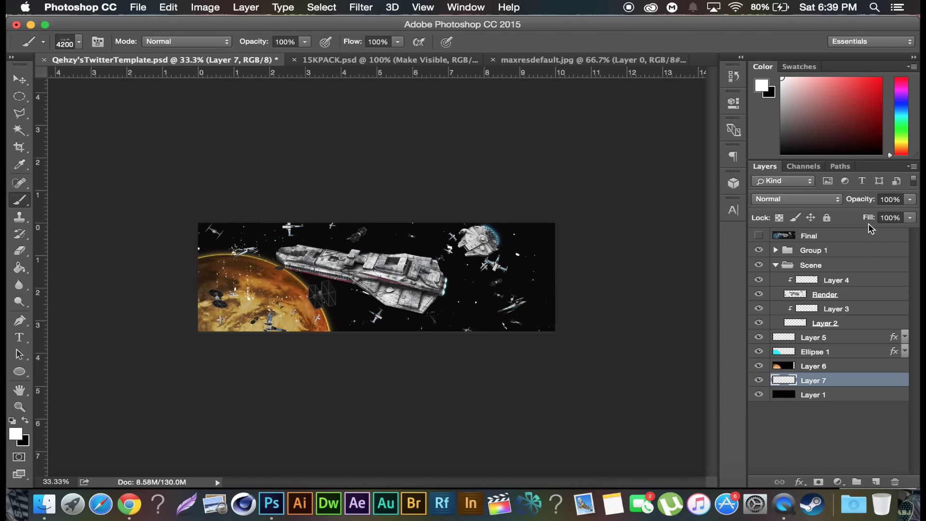
Step: Lower Layer 7's opacity to 58% and erase its stars over the planet with a soft 600 px Eraser
{"action": "left_click_drag", "start_coordinate": [868, 205], "coordinate": [840, 204]}
{"action": "key", "text": "e"}
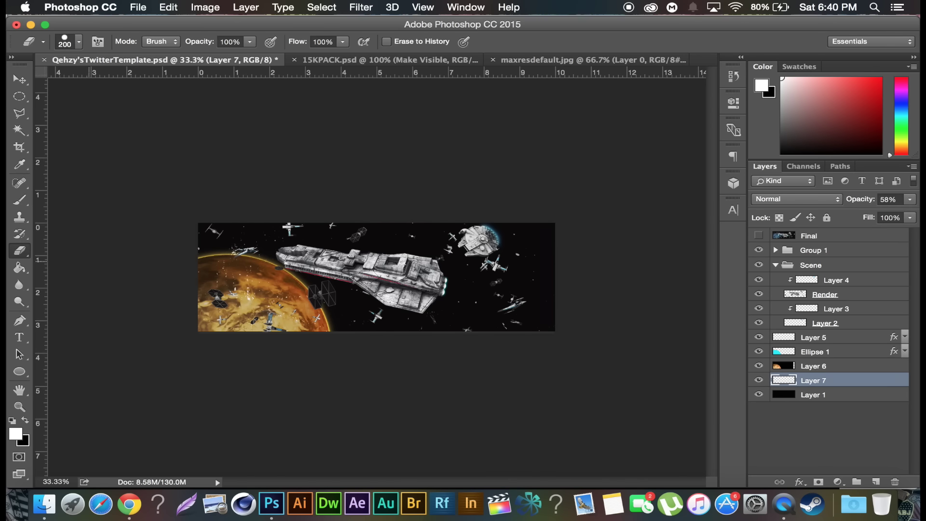
{"action": "left_click", "coordinate": [79, 41]}
{"action": "scroll", "coordinate": [140, 192], "scroll_direction": "up", "scroll_amount": 3}
{"action": "double_click", "coordinate": [139, 184]}
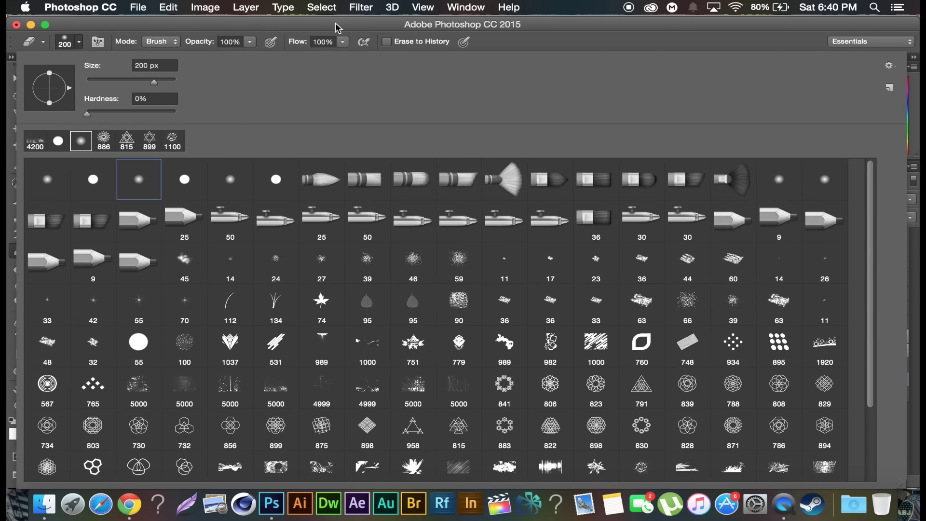
{"action": "key", "text": "bracketright"}
{"action": "key", "text": "bracketright"}
{"action": "key", "text": "bracketright"}
{"action": "key", "text": "bracketright"}
{"action": "key", "text": "bracketright"}
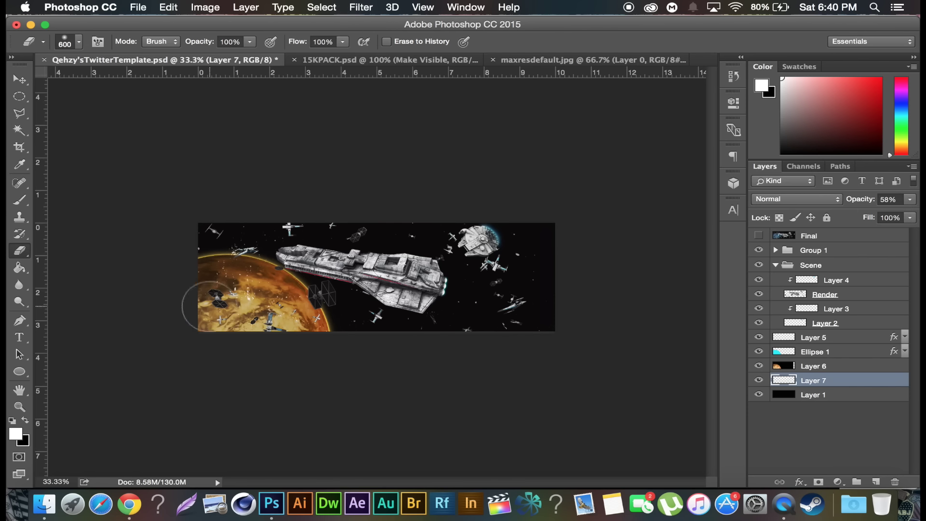
{"action": "mouse_move", "coordinate": [296, 340]}
{"action": "left_mouse_down"}
{"action": "mouse_move", "coordinate": [295, 311]}
{"action": "mouse_move", "coordinate": [276, 300]}
{"action": "mouse_move", "coordinate": [223, 291]}
{"action": "mouse_move", "coordinate": [211, 306]}
{"action": "mouse_move", "coordinate": [290, 307]}
{"action": "mouse_move", "coordinate": [248, 280]}
{"action": "mouse_move", "coordinate": [207, 315]}
{"action": "mouse_move", "coordinate": [295, 312]}
{"action": "mouse_move", "coordinate": [233, 344]}
{"action": "mouse_move", "coordinate": [273, 355]}
{"action": "mouse_move", "coordinate": [250, 310]}
{"action": "mouse_move", "coordinate": [245, 338]}
{"action": "mouse_move", "coordinate": [296, 338]}
{"action": "left_mouse_up"}
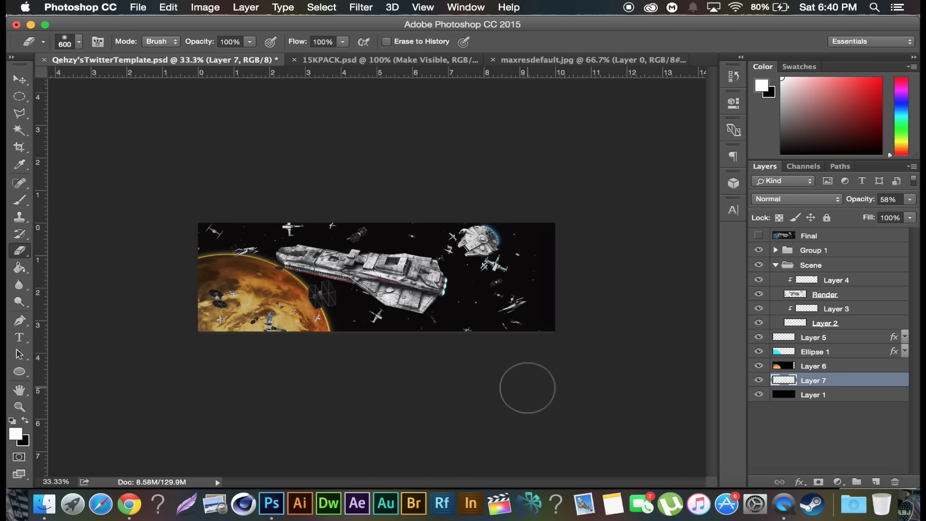
{"action": "key", "text": "super+equal"}
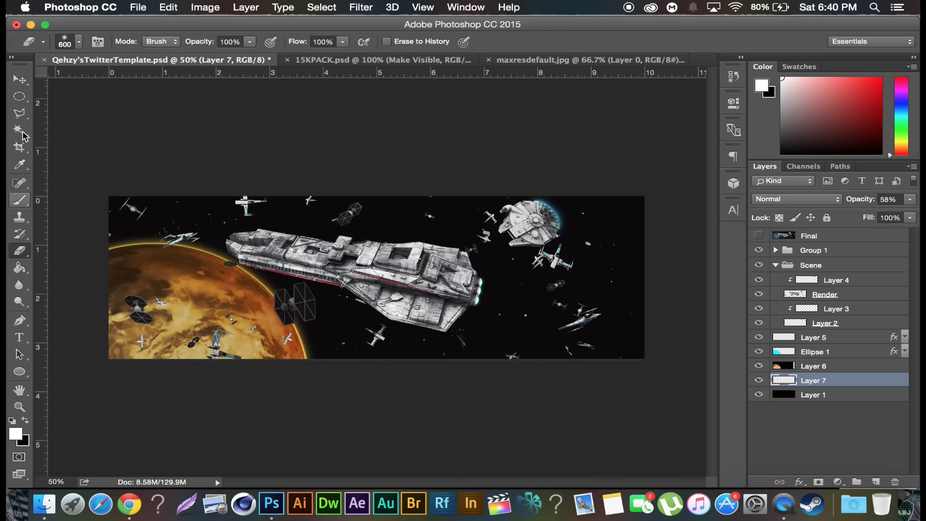
Step: In 15KPACK.psd, expand and show the Flares group with flare 50 hidden, and turn on the Make Visible layer
{"action": "left_click", "coordinate": [20, 79]}
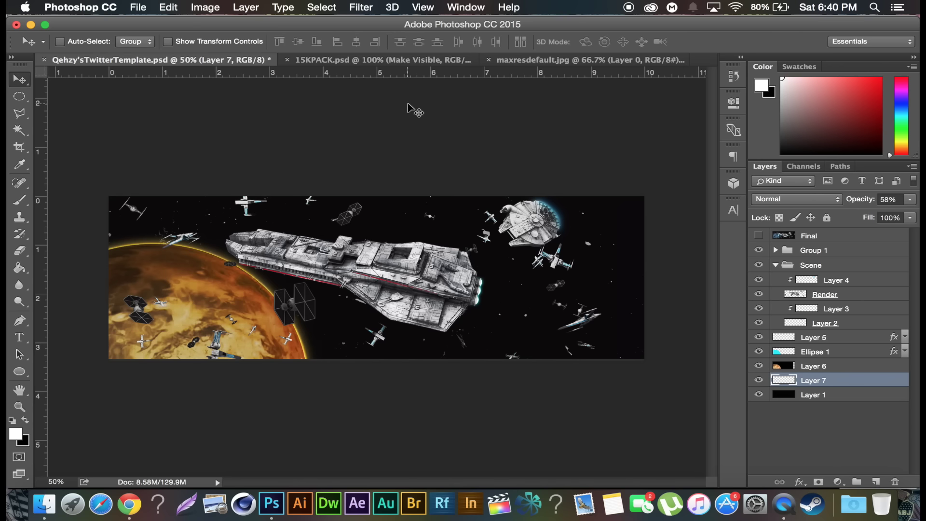
{"action": "left_click", "coordinate": [352, 63]}
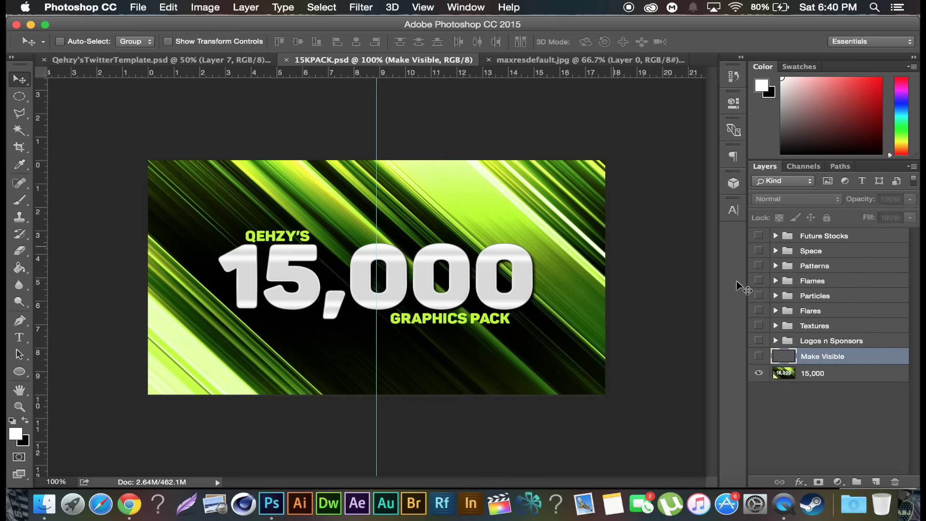
{"action": "left_click", "coordinate": [775, 311]}
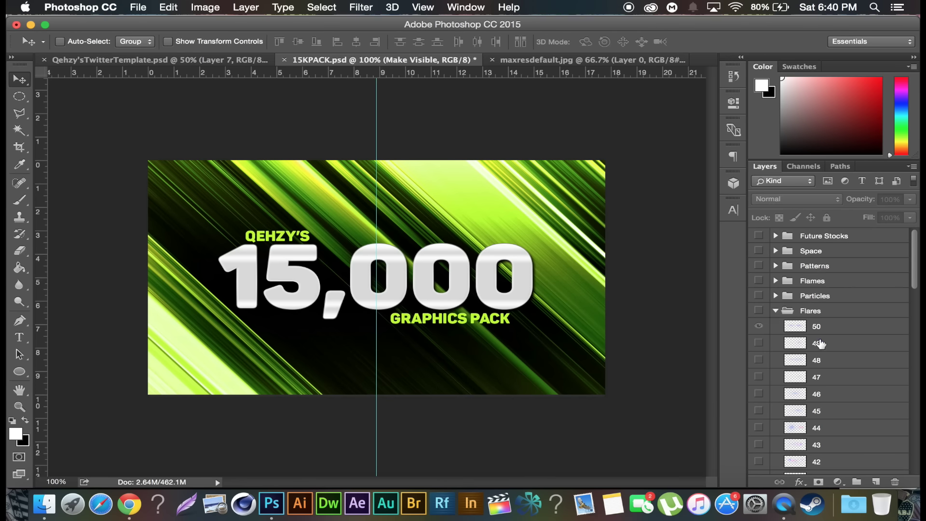
{"action": "left_click", "coordinate": [759, 312]}
{"action": "left_click", "coordinate": [758, 328]}
{"action": "scroll", "coordinate": [784, 364], "scroll_direction": "down", "scroll_amount": 15}
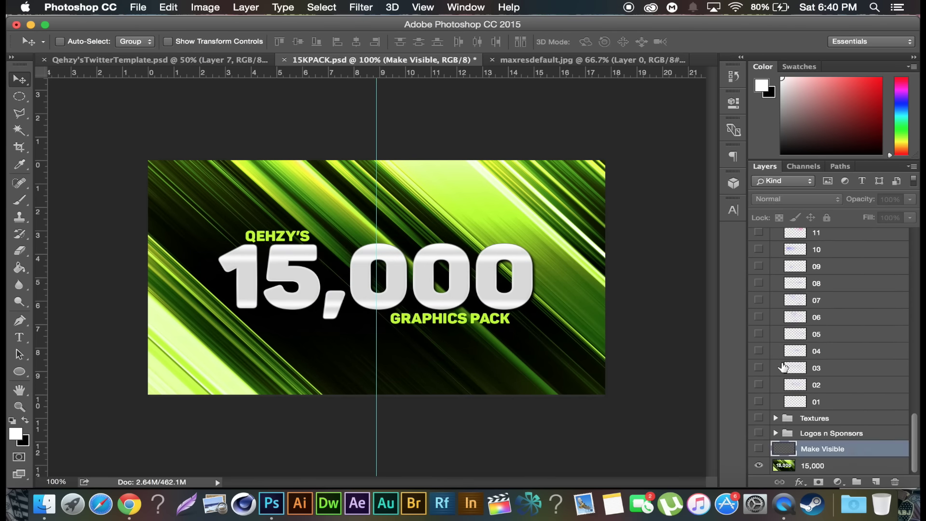
{"action": "left_click", "coordinate": [758, 448]}
{"action": "scroll", "coordinate": [867, 314], "scroll_direction": "up", "scroll_amount": 3}
{"action": "scroll", "coordinate": [867, 314], "scroll_direction": "up", "scroll_amount": 10}
{"action": "scroll", "coordinate": [867, 315], "scroll_direction": "up", "scroll_amount": 2}
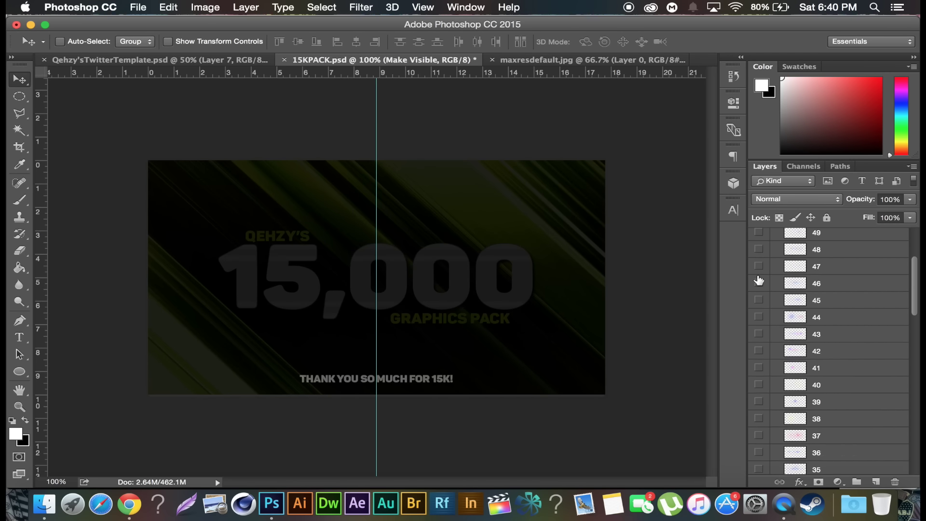
Step: Preview flares 42 down to 33 in the Flares group one at a time to find a suitable lens flare
{"action": "scroll", "coordinate": [759, 280], "scroll_direction": "down", "scroll_amount": 2}
{"action": "left_click", "coordinate": [758, 280]}
{"action": "left_click", "coordinate": [759, 281]}
{"action": "left_click", "coordinate": [759, 303]}
{"action": "left_click", "coordinate": [759, 305]}
{"action": "left_click", "coordinate": [758, 320]}
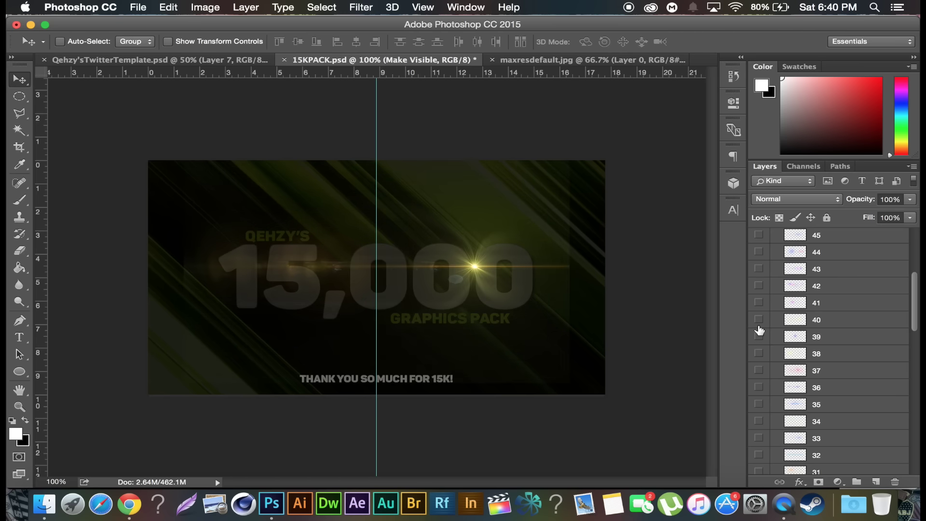
{"action": "left_click", "coordinate": [758, 328]}
{"action": "left_click", "coordinate": [759, 336]}
{"action": "left_click", "coordinate": [758, 340]}
{"action": "left_click", "coordinate": [758, 353]}
{"action": "left_click", "coordinate": [759, 355]}
{"action": "left_click", "coordinate": [759, 370]}
{"action": "left_click", "coordinate": [759, 379]}
{"action": "left_click", "coordinate": [759, 386]}
{"action": "left_click", "coordinate": [758, 391]}
{"action": "left_click", "coordinate": [758, 406]}
{"action": "left_click", "coordinate": [759, 407]}
{"action": "left_click", "coordinate": [759, 421]}
{"action": "left_click", "coordinate": [758, 421]}
{"action": "left_click", "coordinate": [759, 438]}
{"action": "left_click", "coordinate": [759, 439]}
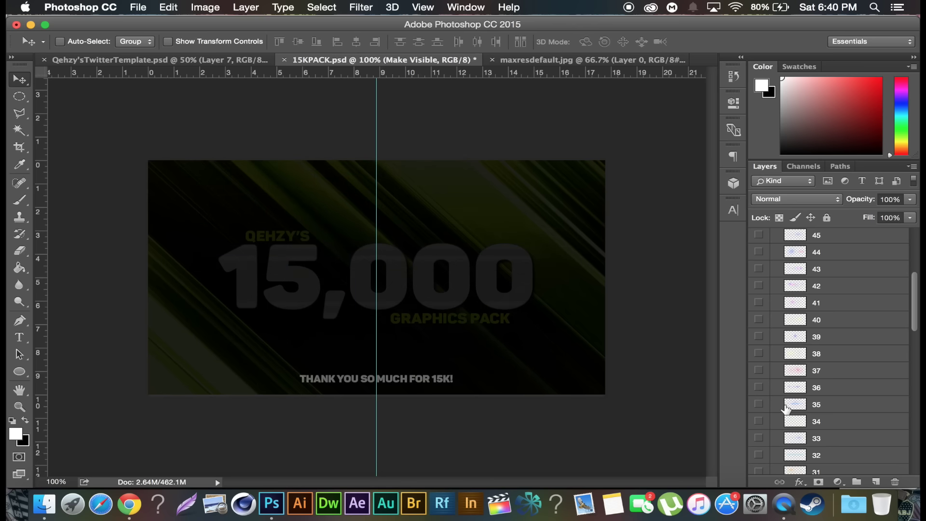
{"action": "scroll", "coordinate": [797, 401], "scroll_direction": "down", "scroll_amount": 1}
{"action": "left_click", "coordinate": [759, 394]}
{"action": "left_click", "coordinate": [759, 394]}
{"action": "left_click", "coordinate": [758, 411]}
{"action": "left_click", "coordinate": [758, 411]}
{"action": "left_click", "coordinate": [758, 428]}
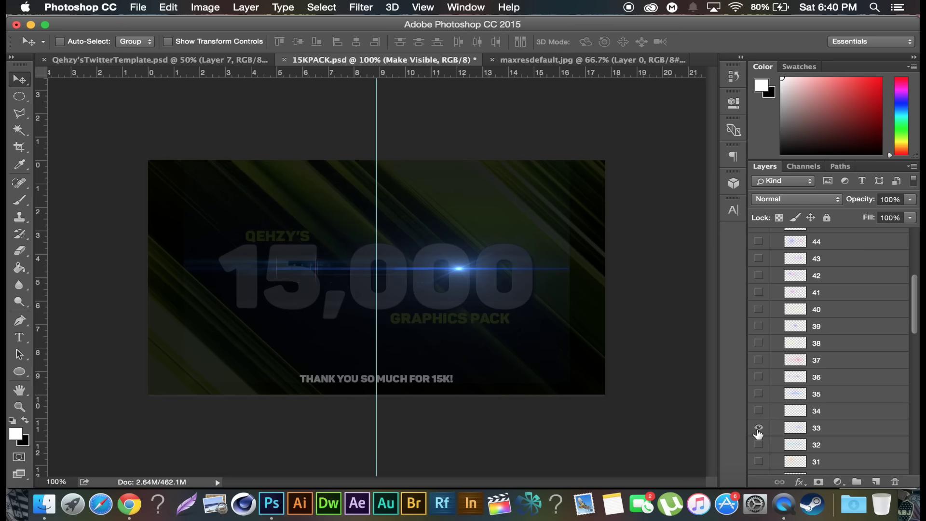
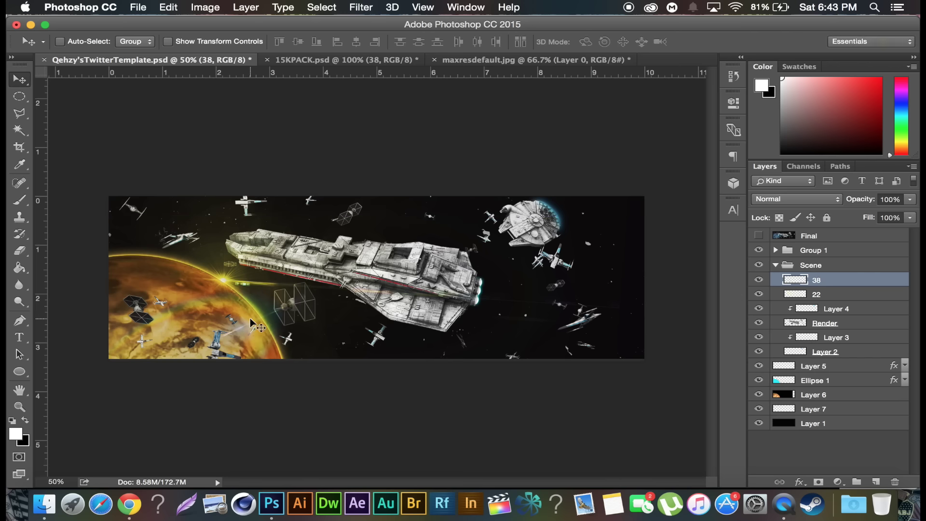
Step: Duplicate flare layer 38, rotate the copy with Free Transform and position it behind the large ship, near the Millennium Falcon
{"action": "key", "text": "super+j"}
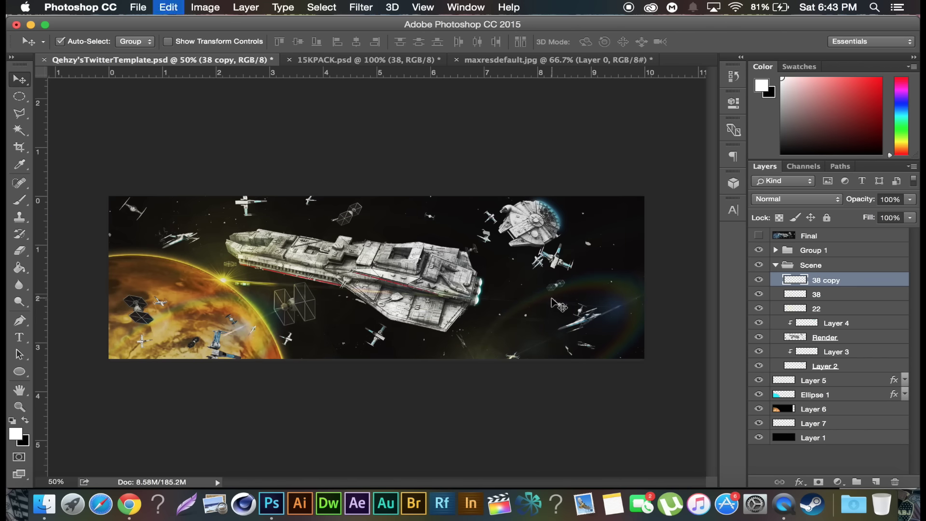
{"action": "key", "text": "super+t"}
{"action": "left_click_drag", "start_coordinate": [309, 188], "coordinate": [461, 431]}
{"action": "key", "text": "Return"}
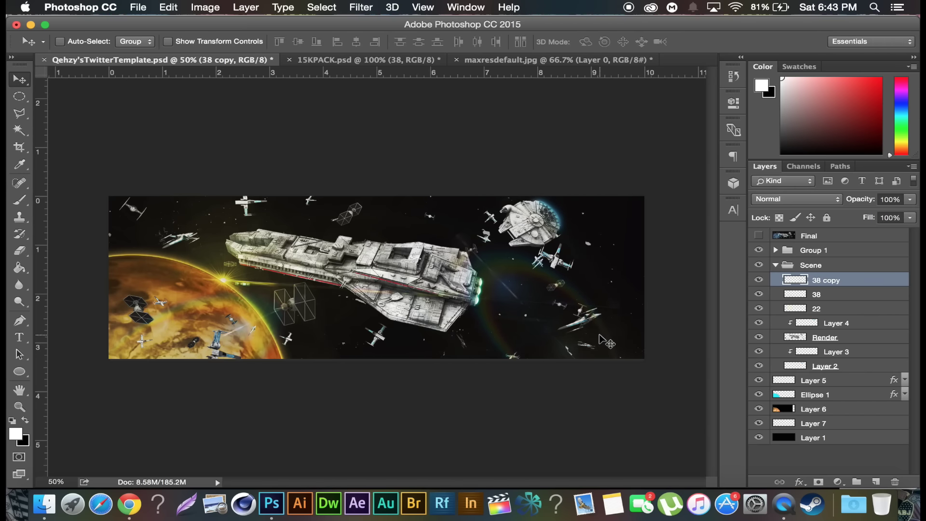
{"action": "left_click_drag", "start_coordinate": [616, 322], "coordinate": [613, 319]}
Step: Erase stray light streaks from flare layer 38 and from its copy with the 600 px Eraser
{"action": "left_click", "coordinate": [20, 251]}
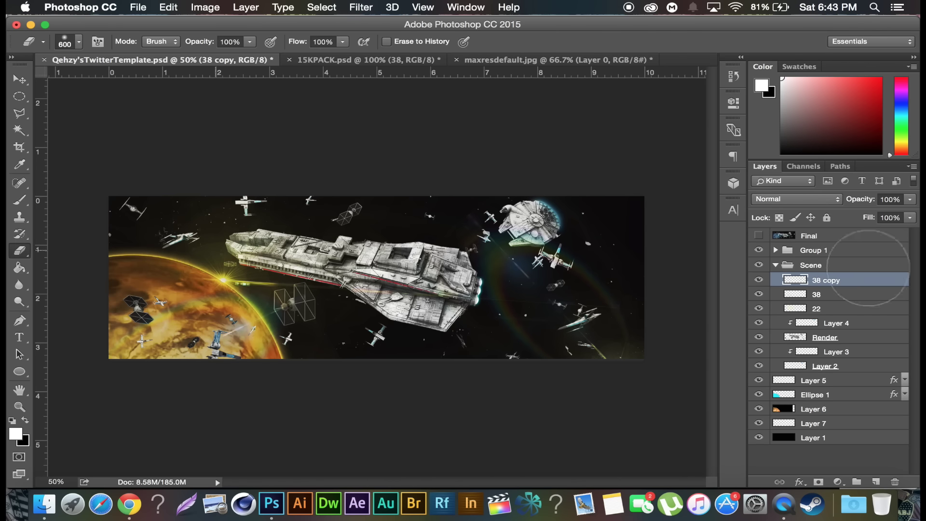
{"action": "left_click", "coordinate": [816, 292]}
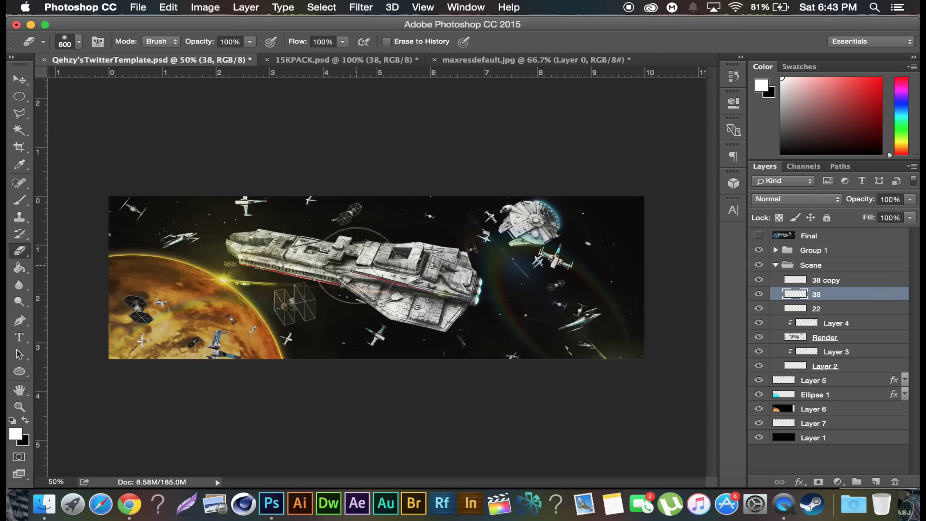
{"action": "left_click", "coordinate": [818, 285]}
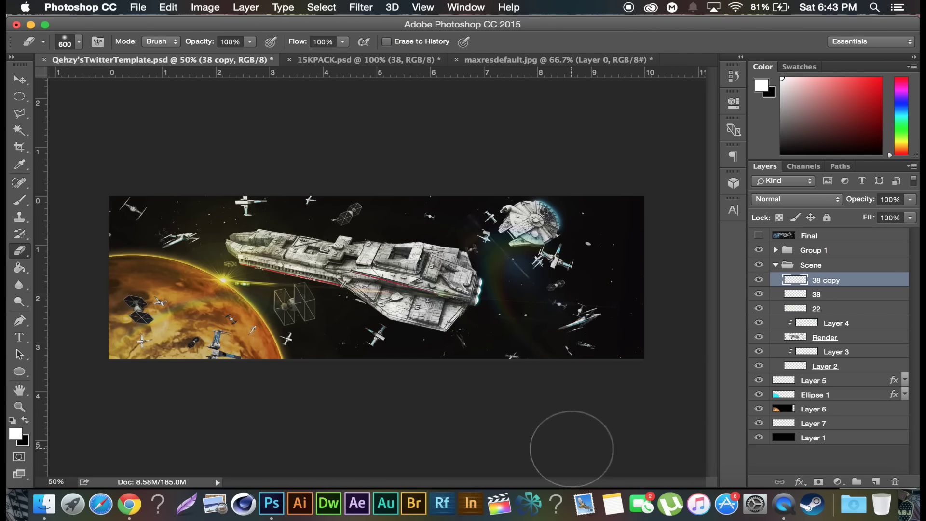
Step: Rotate layer 38 copy by about -30° and nudge it onto the large ship's engines
{"action": "key", "text": "super+t"}
{"action": "left_click_drag", "start_coordinate": [277, 357], "coordinate": [337, 465]}
{"action": "key", "text": "Return"}
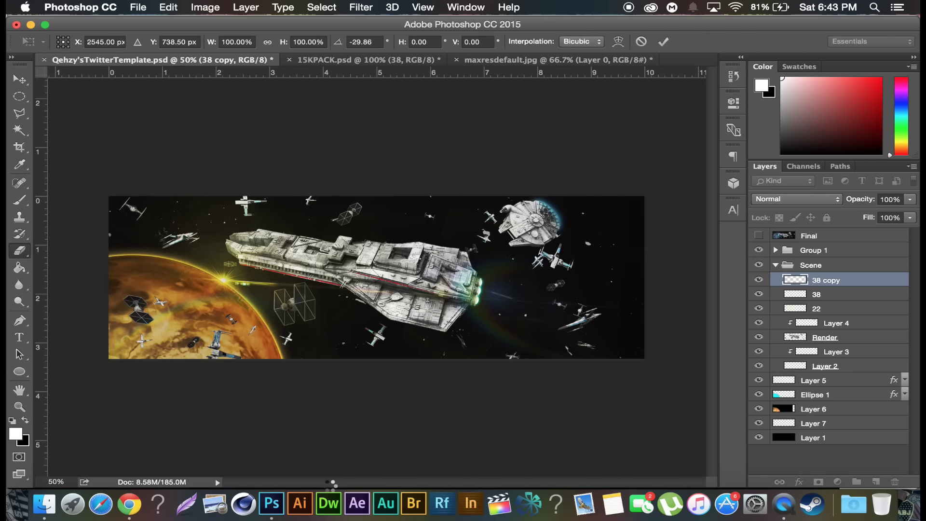
{"action": "left_click", "coordinate": [27, 80]}
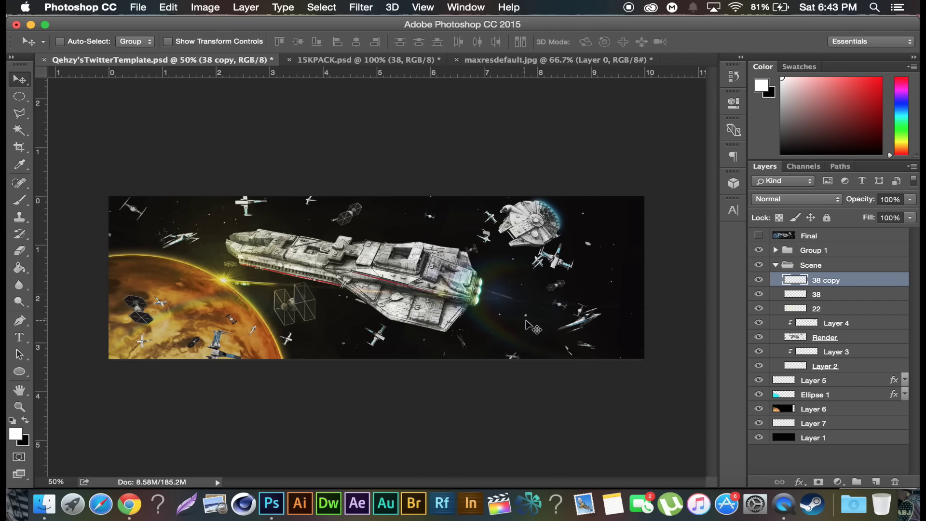
{"action": "left_click_drag", "start_coordinate": [525, 321], "coordinate": [522, 320]}
Step: Select Layer 4 in the header, and in 15KPACK.psd hide the Flares group and show the expanded Flames group
{"action": "left_click", "coordinate": [839, 323]}
{"action": "left_click", "coordinate": [360, 61]}
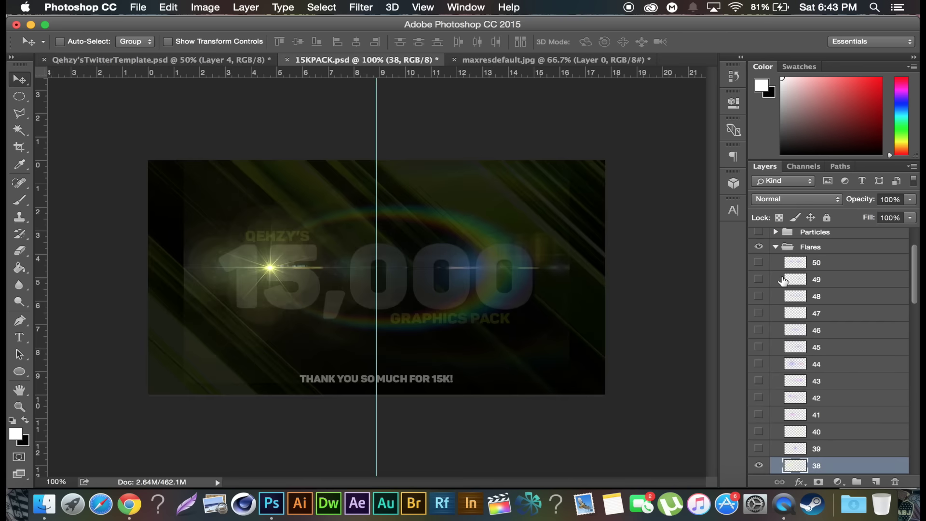
{"action": "left_click", "coordinate": [776, 247]}
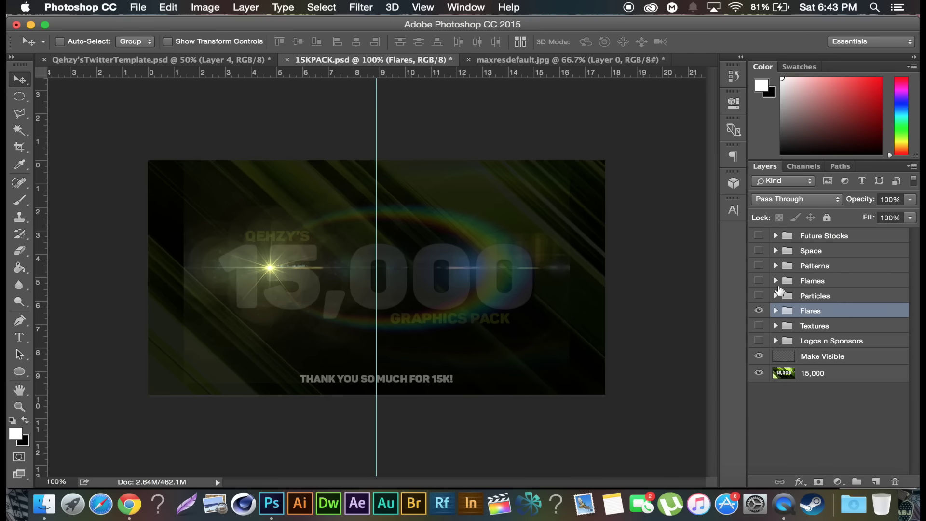
{"action": "left_click", "coordinate": [759, 295]}
{"action": "left_click", "coordinate": [758, 296]}
{"action": "left_click", "coordinate": [758, 310]}
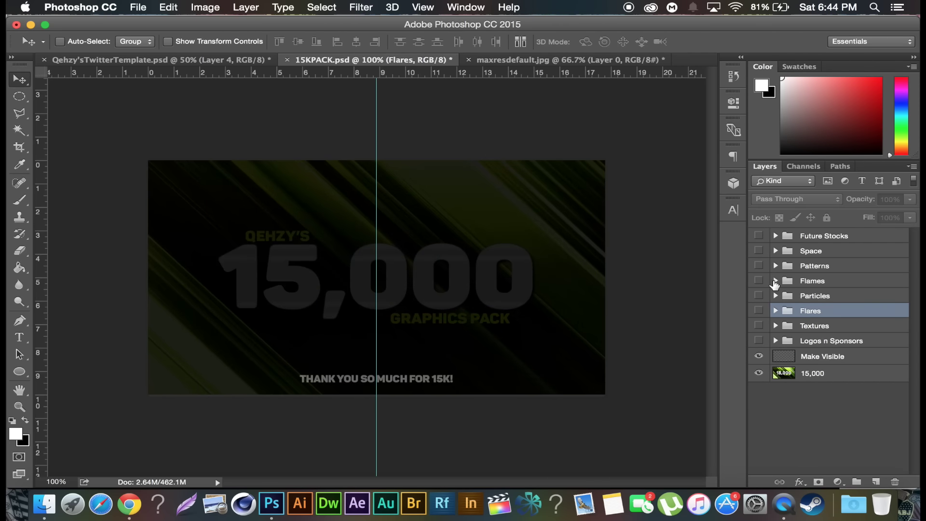
{"action": "left_click", "coordinate": [775, 281]}
{"action": "left_click", "coordinate": [758, 280]}
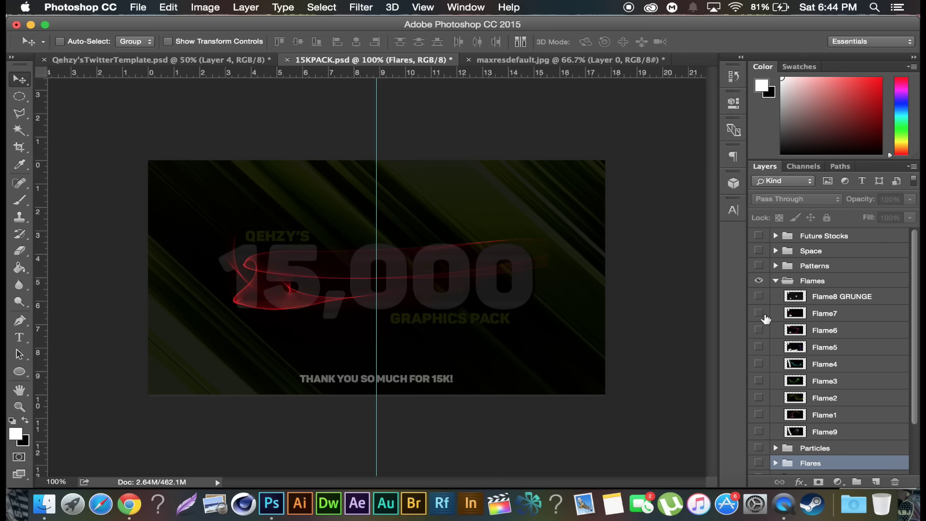
Step: Preview Flame6 down to Flame1 in the Flames group one at a time, looking for an engine exhaust effect
{"action": "left_click", "coordinate": [759, 330]}
{"action": "left_click", "coordinate": [759, 330]}
{"action": "left_click", "coordinate": [759, 329]}
{"action": "left_click", "coordinate": [759, 330]}
{"action": "left_click", "coordinate": [760, 348]}
{"action": "left_click", "coordinate": [759, 346]}
{"action": "left_click", "coordinate": [759, 364]}
{"action": "left_click", "coordinate": [758, 364]}
{"action": "left_click", "coordinate": [758, 381]}
{"action": "left_click", "coordinate": [758, 380]}
{"action": "left_click", "coordinate": [758, 397]}
{"action": "left_click", "coordinate": [758, 397]}
{"action": "left_click", "coordinate": [759, 414]}
{"action": "left_click", "coordinate": [758, 414]}
Step: Compare the header with the finished reference by briefly showing the Final layer in Qehzy'sTwitterTemplate.psd
{"action": "left_click", "coordinate": [159, 59]}
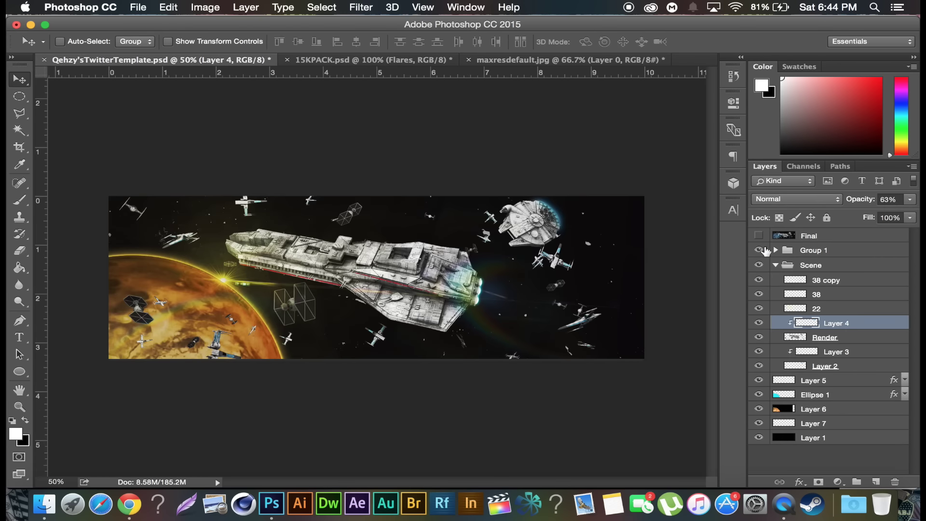
{"action": "left_click", "coordinate": [758, 236]}
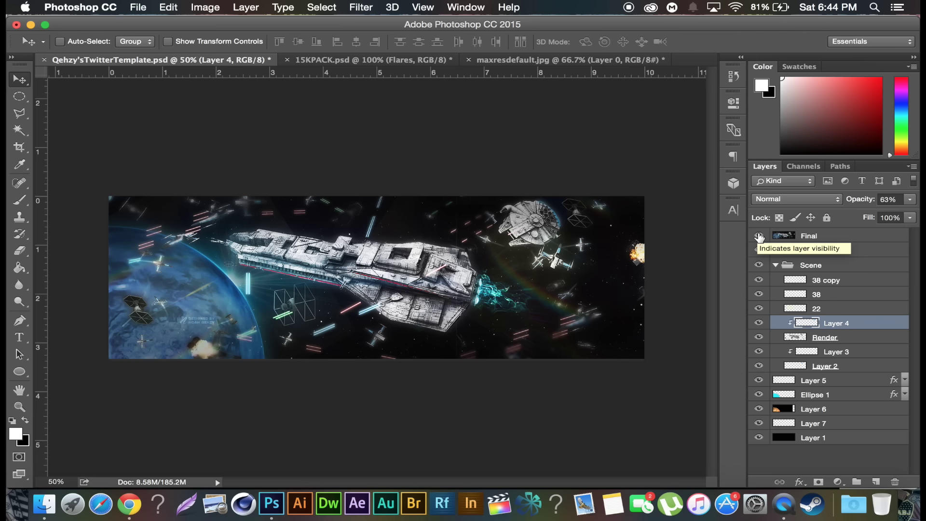
{"action": "left_click", "coordinate": [758, 236]}
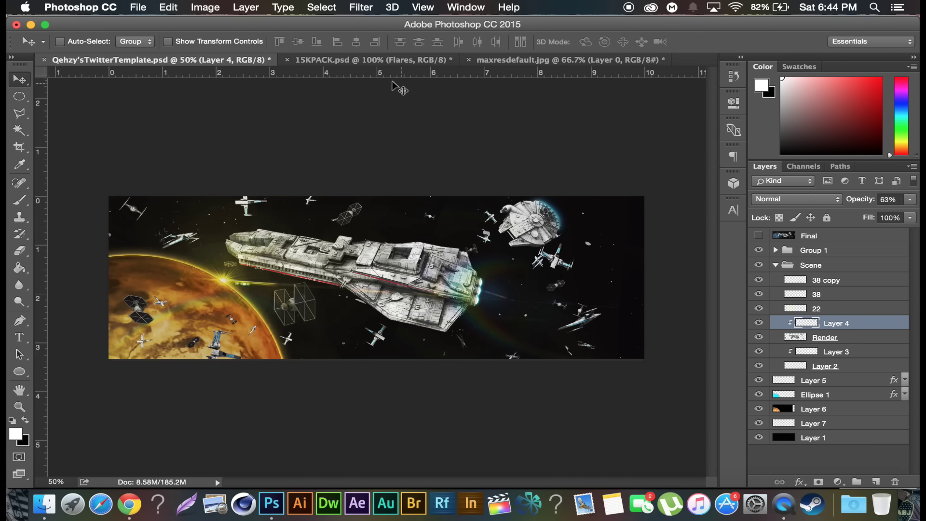
Step: Collapse the Flames group in 15KPACK.psd and return to the Twitter header document
{"action": "left_click", "coordinate": [371, 59]}
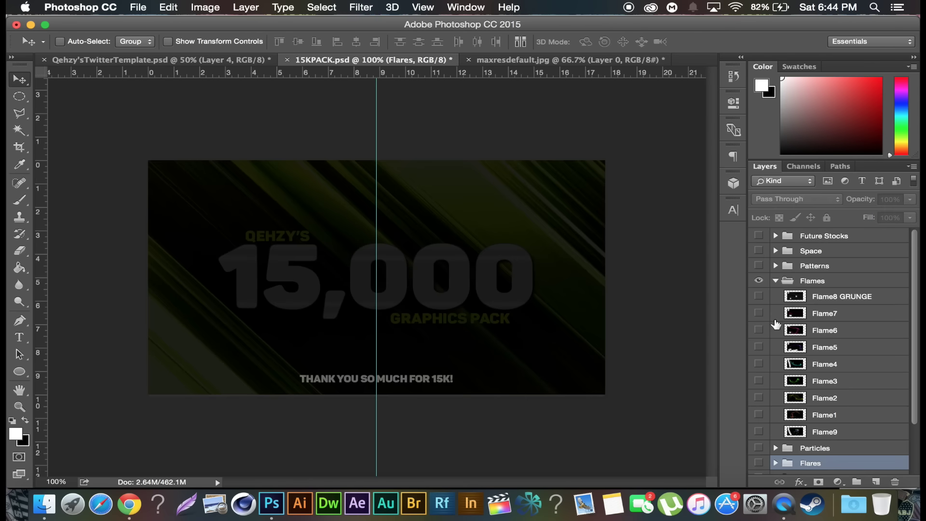
{"action": "left_click", "coordinate": [775, 281]}
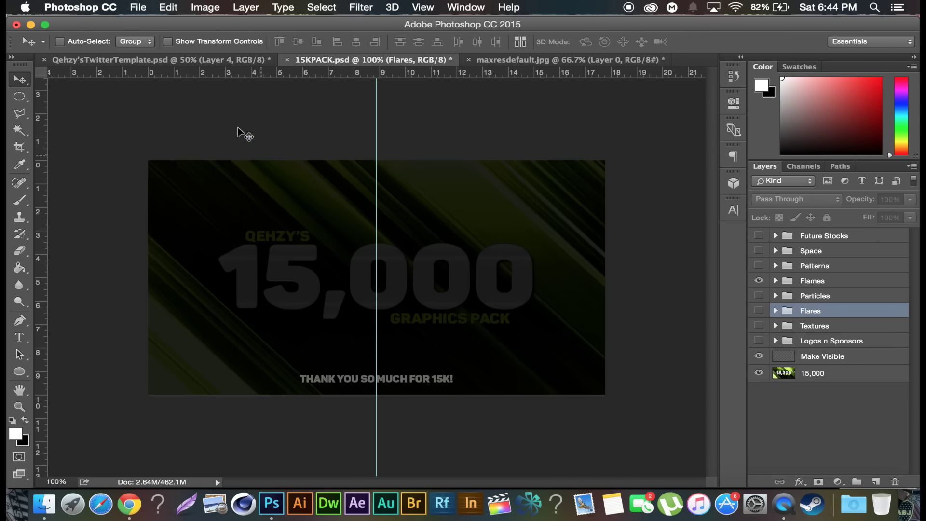
{"action": "left_click", "coordinate": [159, 60]}
Step: Switch to Finder, preview the images in 15KPACK's Shockwave Effects folder and place 2_00058.png into the header above Layer 4
{"action": "left_click", "coordinate": [44, 504]}
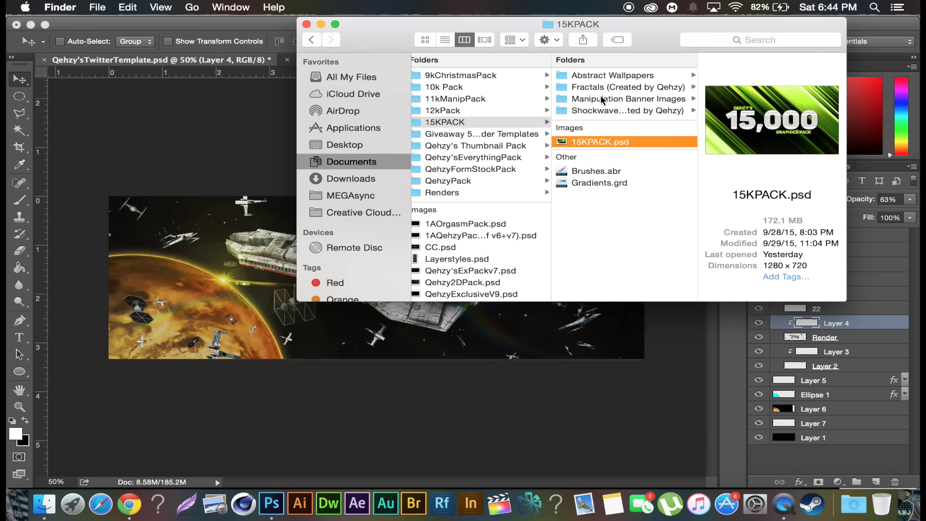
{"action": "left_click", "coordinate": [602, 111]}
{"action": "left_click", "coordinate": [749, 78]}
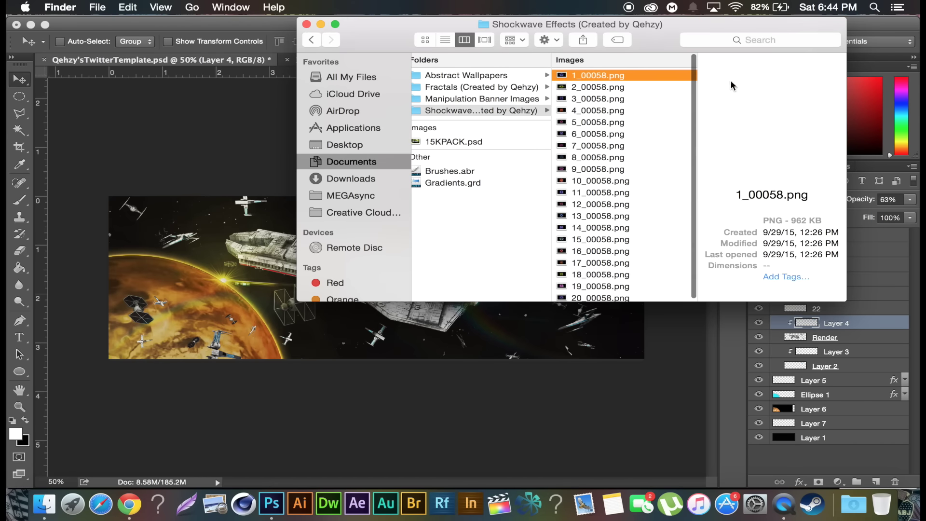
{"action": "left_click", "coordinate": [601, 87]}
{"action": "left_click", "coordinate": [601, 99]}
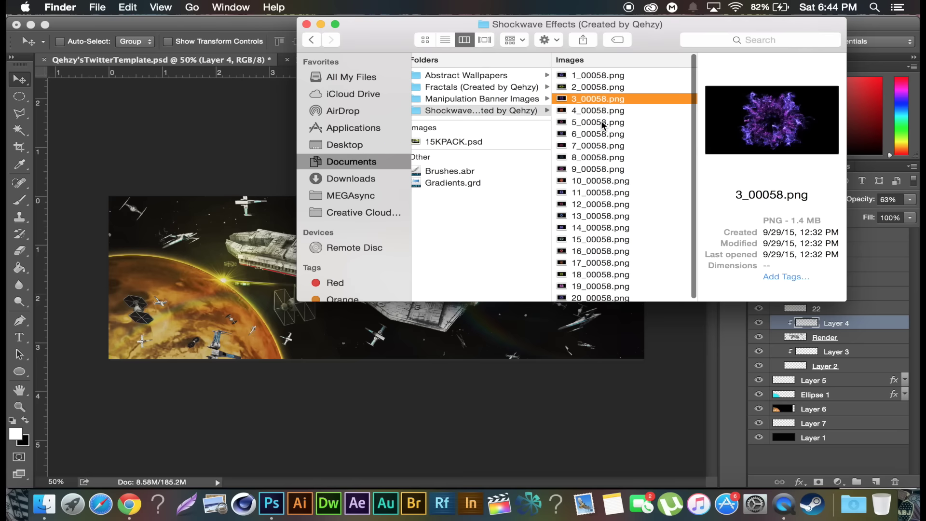
{"action": "left_click", "coordinate": [593, 86]}
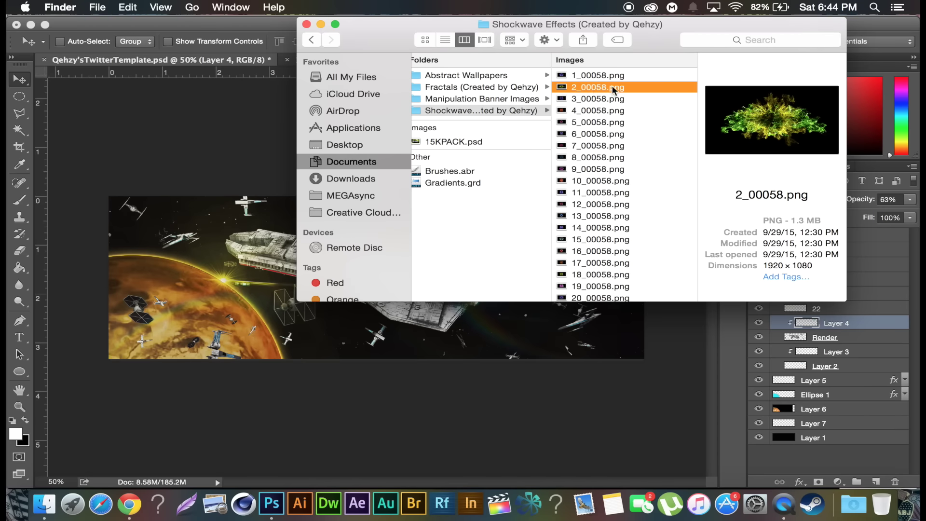
{"action": "left_click_drag", "start_coordinate": [603, 90], "coordinate": [286, 335]}
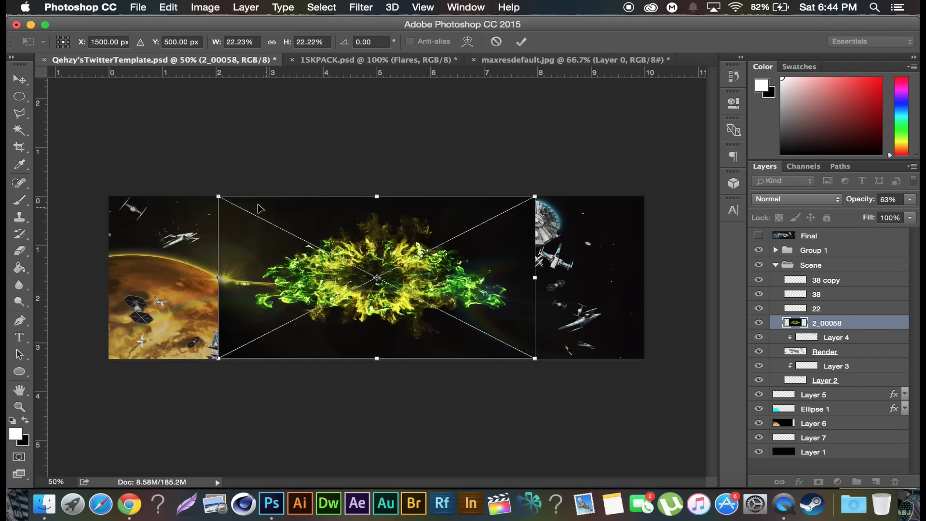
Step: Scale the placed shockwave down to about 17% and set its blend mode to Screen
{"action": "left_click_drag", "start_coordinate": [220, 197], "coordinate": [292, 238]}
{"action": "key", "text": "Return"}
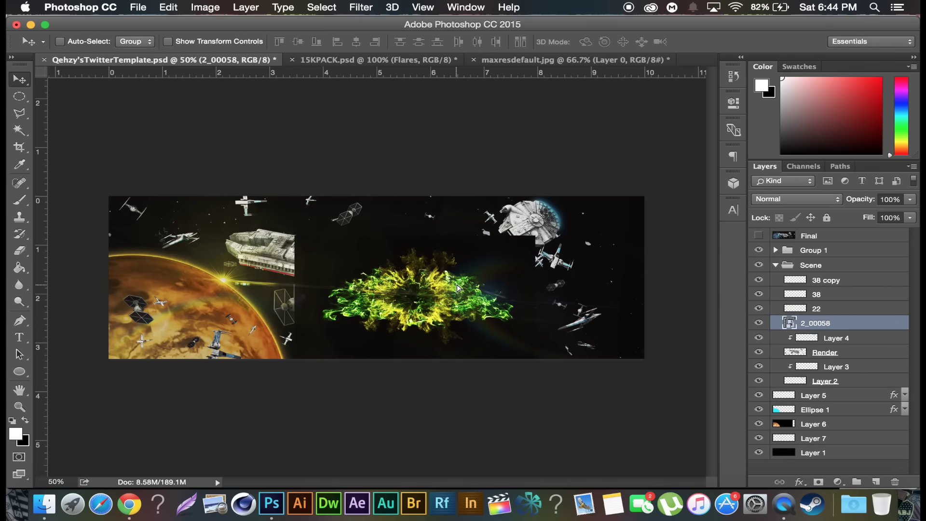
{"action": "left_click", "coordinate": [823, 199]}
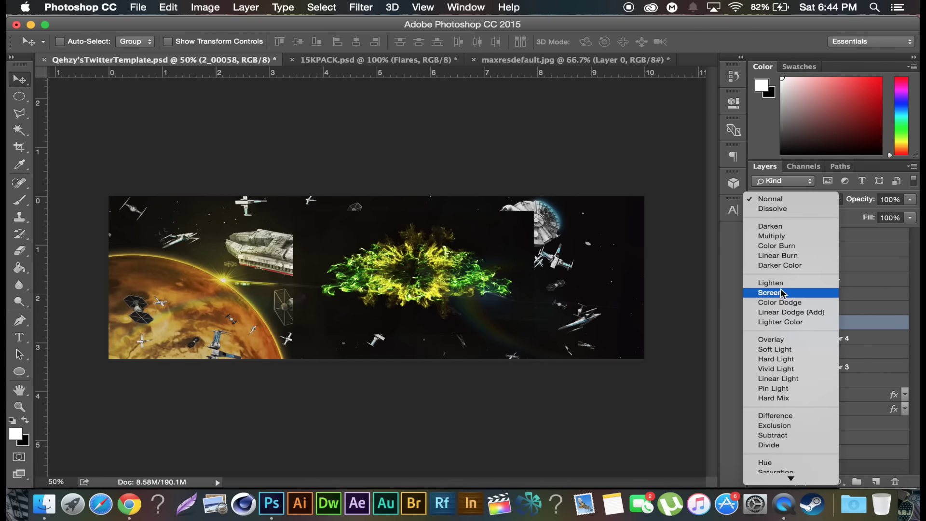
{"action": "left_click", "coordinate": [769, 248]}
Step: Move the shockwave over the rear of the large ship and rotate it by about 1.7° to follow the hull
{"action": "left_click_drag", "start_coordinate": [508, 287], "coordinate": [517, 304]}
{"action": "key", "text": "super+t"}
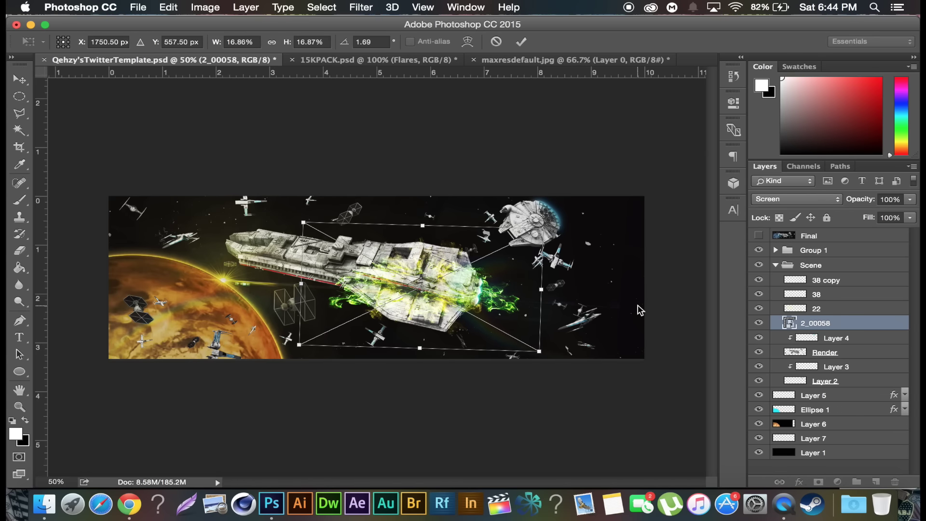
{"action": "key", "text": "Return"}
Step: Rasterize layer 2_00058 and erase it over the ship with the 600 px Eraser, keeping only the flames behind the engines
{"action": "key", "text": "super"}
{"action": "left_click", "coordinate": [19, 251]}
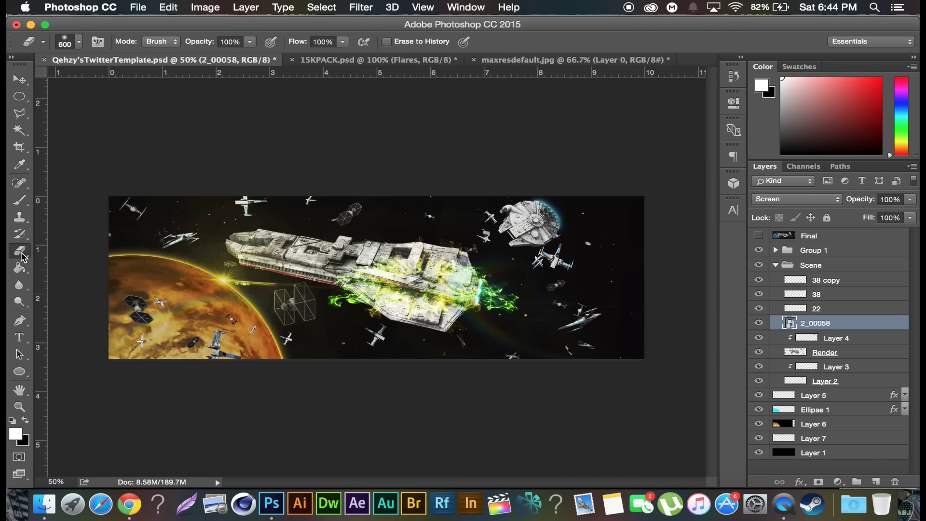
{"action": "left_click", "coordinate": [332, 317]}
{"action": "left_click", "coordinate": [570, 201]}
{"action": "mouse_move", "coordinate": [351, 310]}
{"action": "left_mouse_down"}
{"action": "mouse_move", "coordinate": [429, 231]}
{"action": "mouse_move", "coordinate": [444, 271]}
{"action": "mouse_move", "coordinate": [427, 300]}
{"action": "mouse_move", "coordinate": [386, 314]}
{"action": "left_mouse_up"}
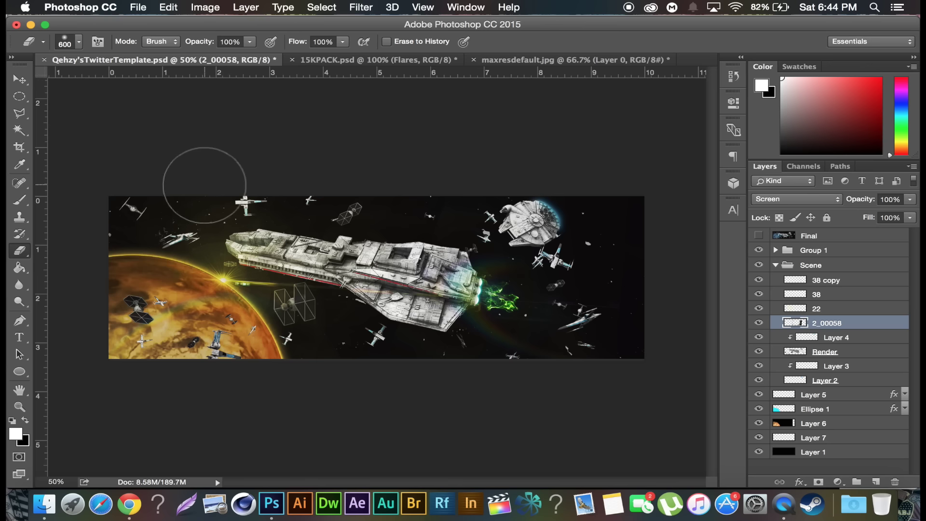
Step: Shift the hue of the 2_00058 flames to about +97 for a blue exhaust and nudge them slightly away from the engines
{"action": "key", "text": "super+u"}
{"action": "left_click_drag", "start_coordinate": [704, 198], "coordinate": [754, 203]}
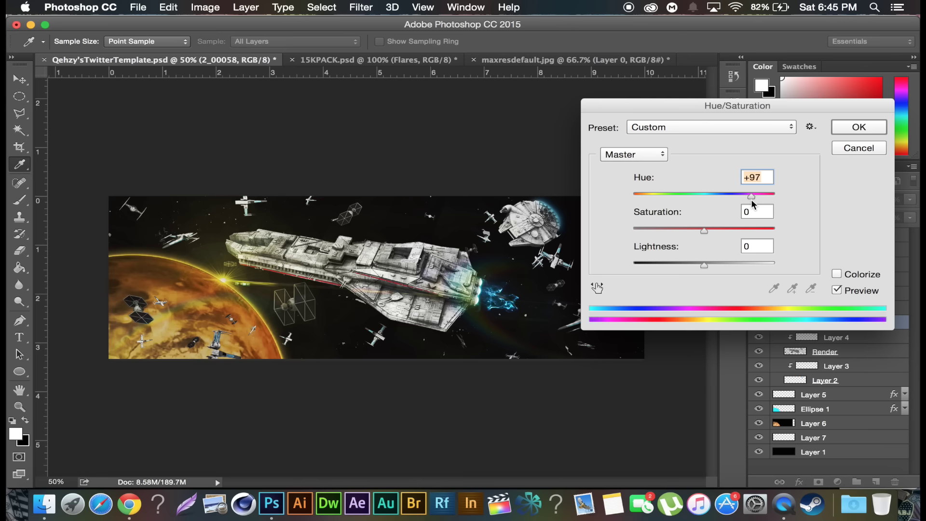
{"action": "left_click", "coordinate": [861, 127]}
{"action": "key", "text": "b"}
{"action": "key", "text": "v"}
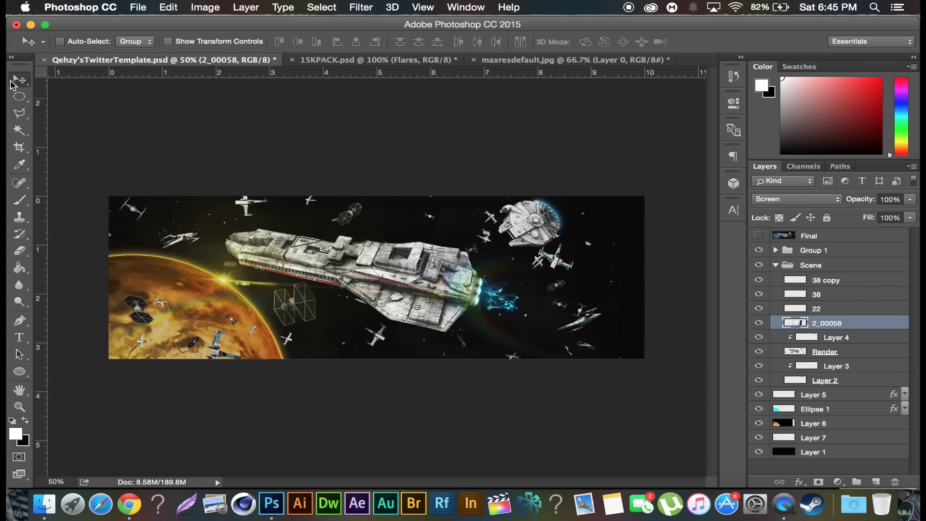
{"action": "left_click_drag", "start_coordinate": [489, 302], "coordinate": [501, 301]}
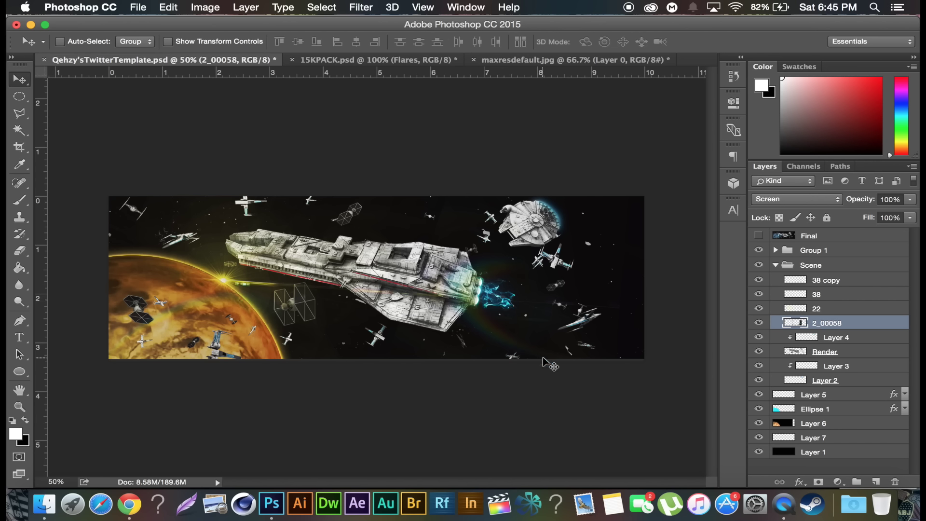
Step: Select the Render layer and compare the header with the Final reference by briefly showing that layer
{"action": "left_click", "coordinate": [848, 355]}
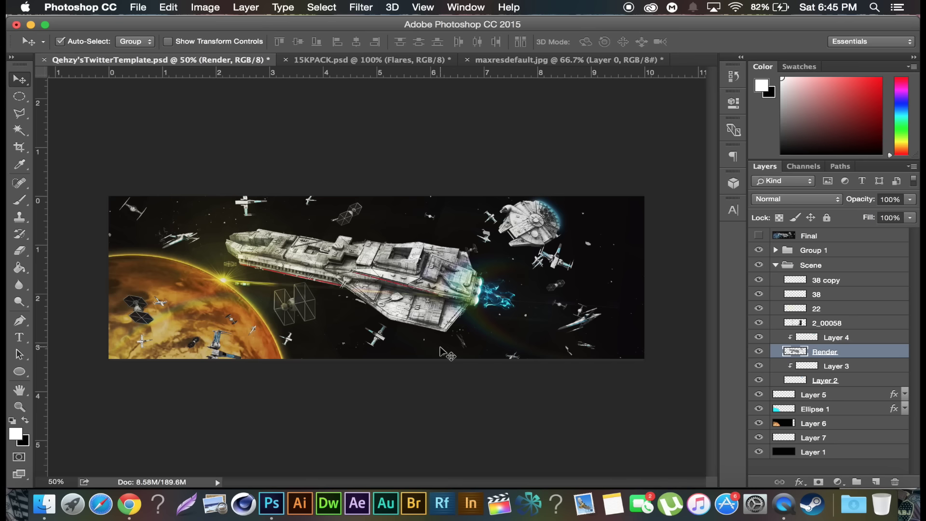
{"action": "key", "text": "super+equal"}
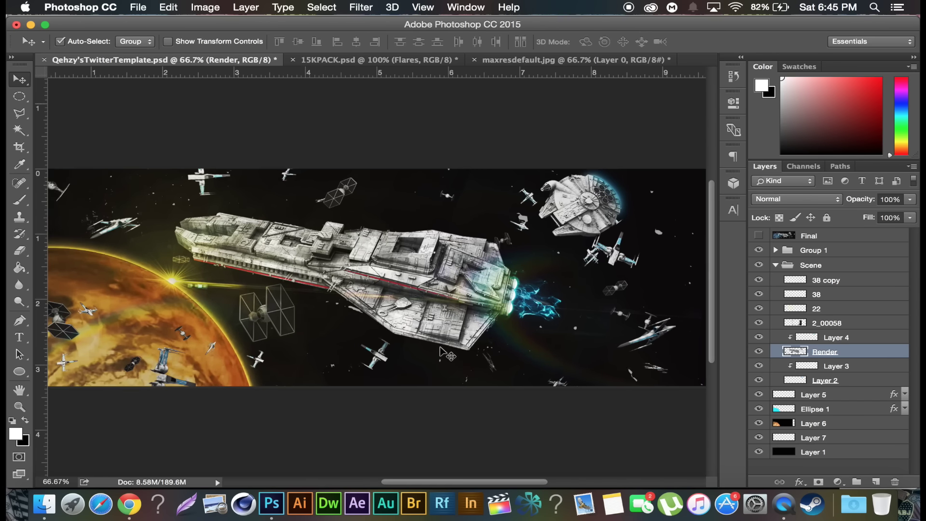
{"action": "key", "text": "super+minus"}
{"action": "left_click", "coordinate": [758, 237]}
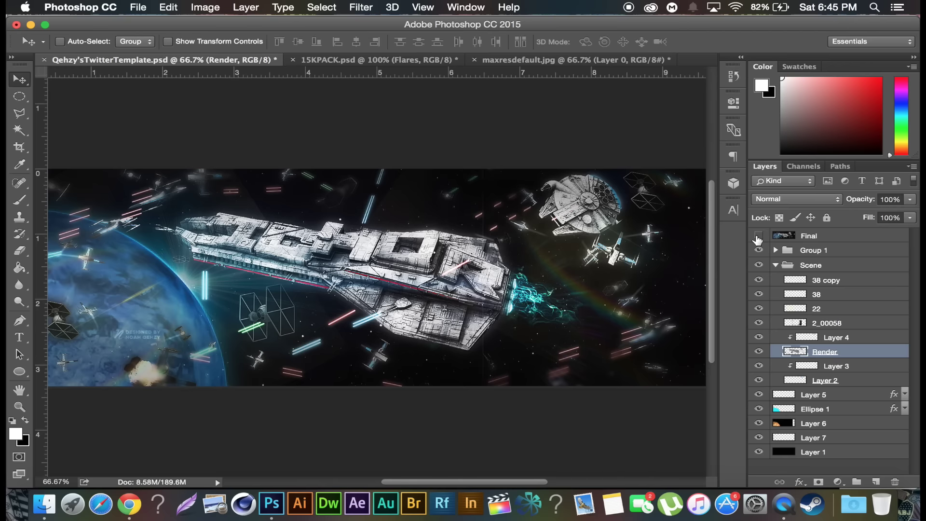
{"action": "left_click", "coordinate": [758, 237]}
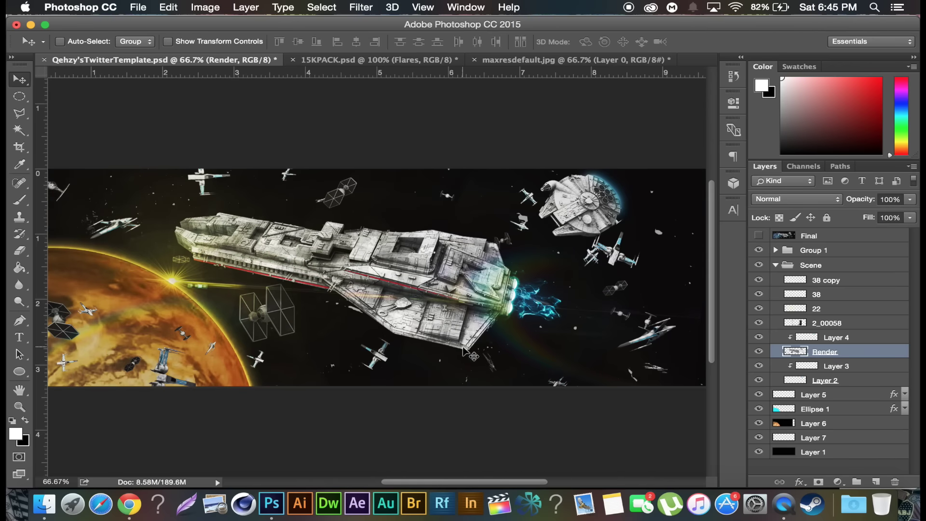
Step: Check what Layer 7 contains, select it and set the Eraser size to 200 px
{"action": "left_click", "coordinate": [757, 438]}
{"action": "left_click", "coordinate": [810, 443]}
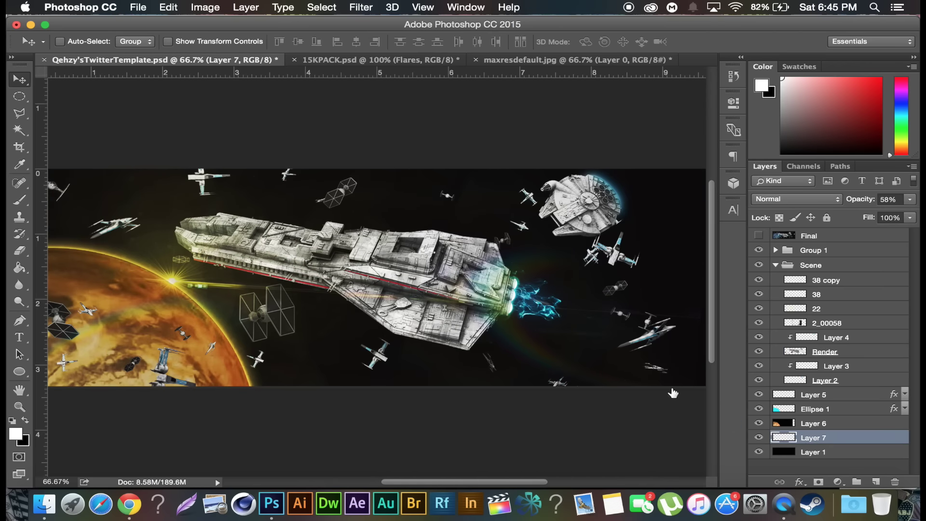
{"action": "left_click", "coordinate": [20, 251]}
{"action": "key", "text": "bracketleft"}
{"action": "key", "text": "bracketleft"}
{"action": "key", "text": "bracketleft"}
{"action": "key", "text": "bracketleft"}
{"action": "key", "text": "bracketleft"}
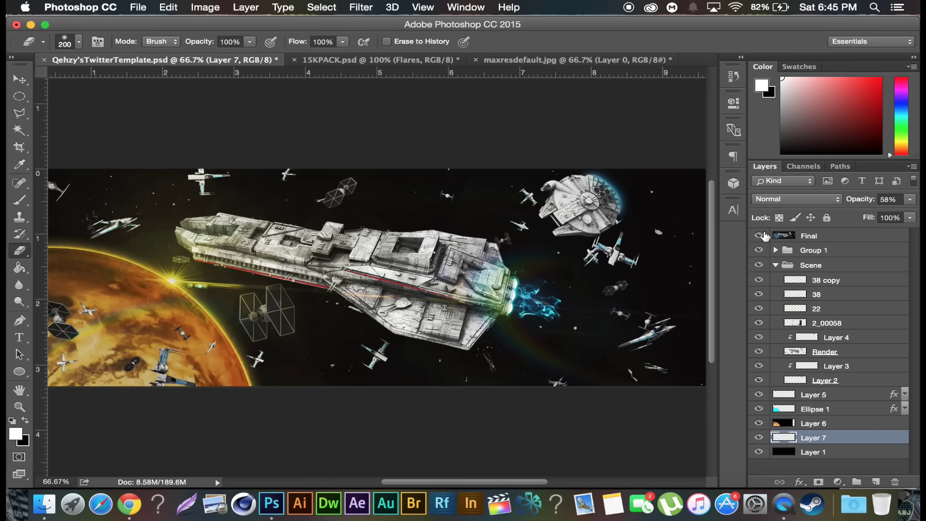
Step: Show the Final layer, examine its planet, lasers and explosions across the whole header, and hide it again
{"action": "left_click", "coordinate": [762, 235]}
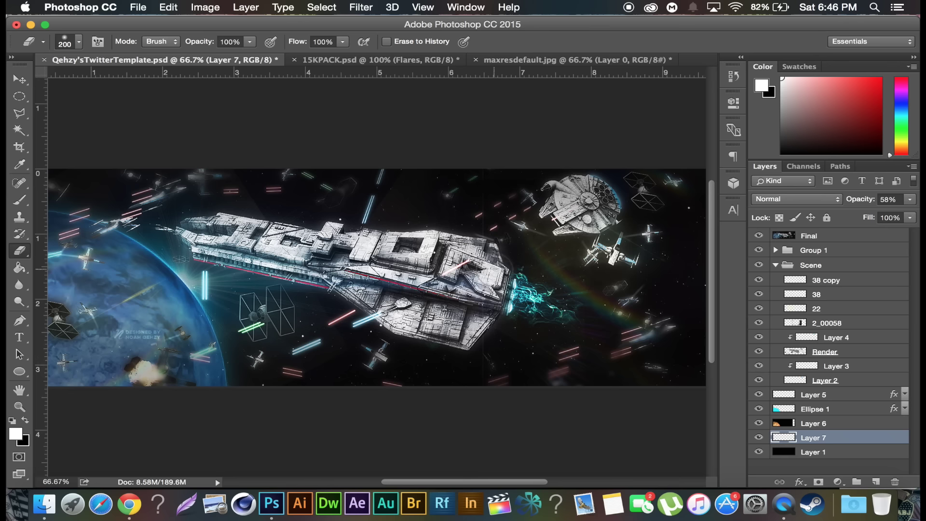
{"action": "scroll", "coordinate": [494, 270], "scroll_direction": "right", "scroll_amount": 10}
{"action": "scroll", "coordinate": [498, 266], "scroll_direction": "left", "scroll_amount": 20}
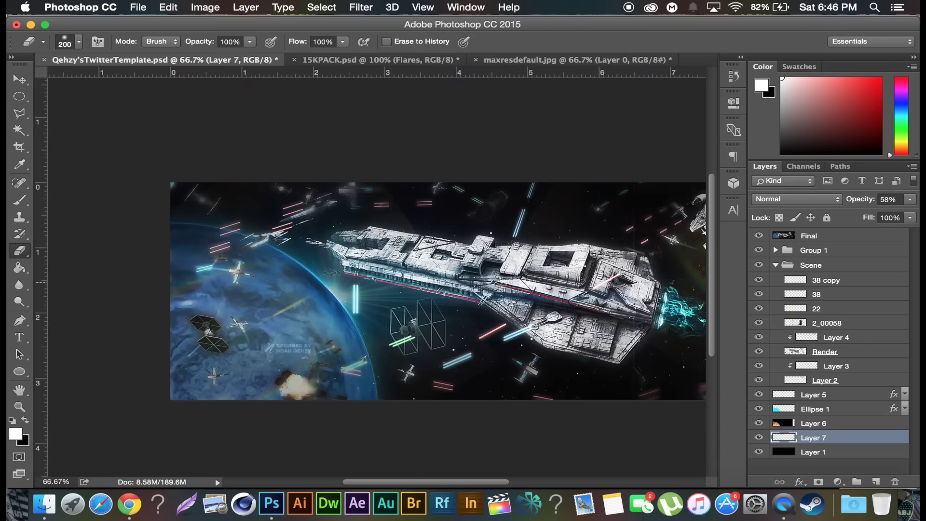
{"action": "scroll", "coordinate": [498, 270], "scroll_direction": "right", "scroll_amount": 13}
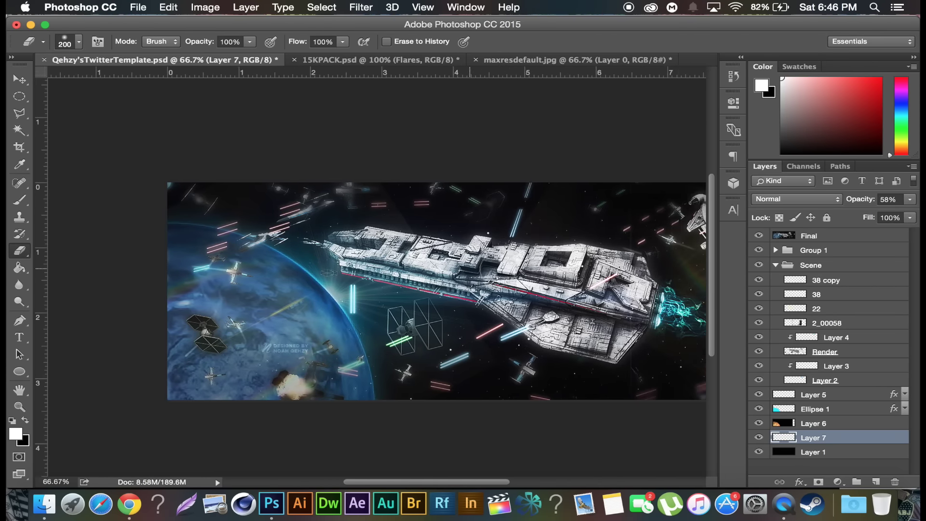
{"action": "scroll", "coordinate": [499, 269], "scroll_direction": "up", "scroll_amount": 2}
{"action": "key", "text": "super+0"}
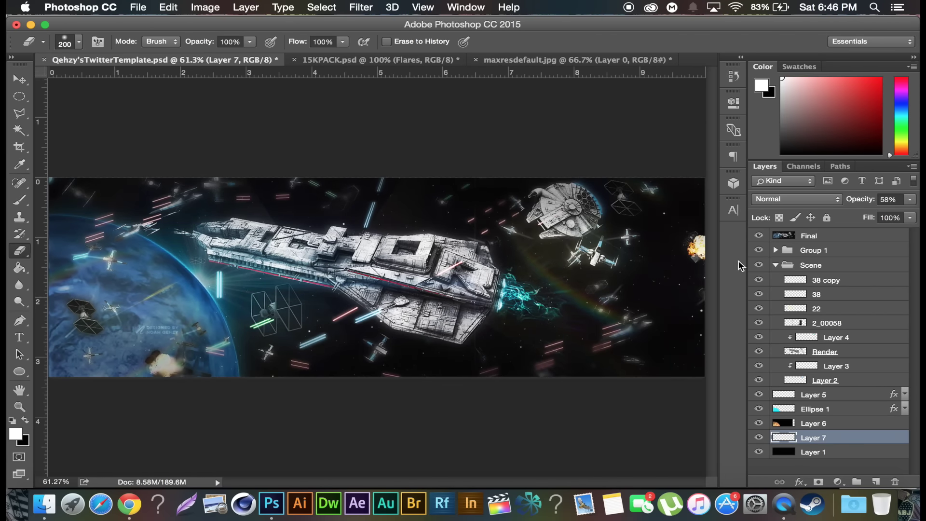
{"action": "left_click", "coordinate": [759, 236]}
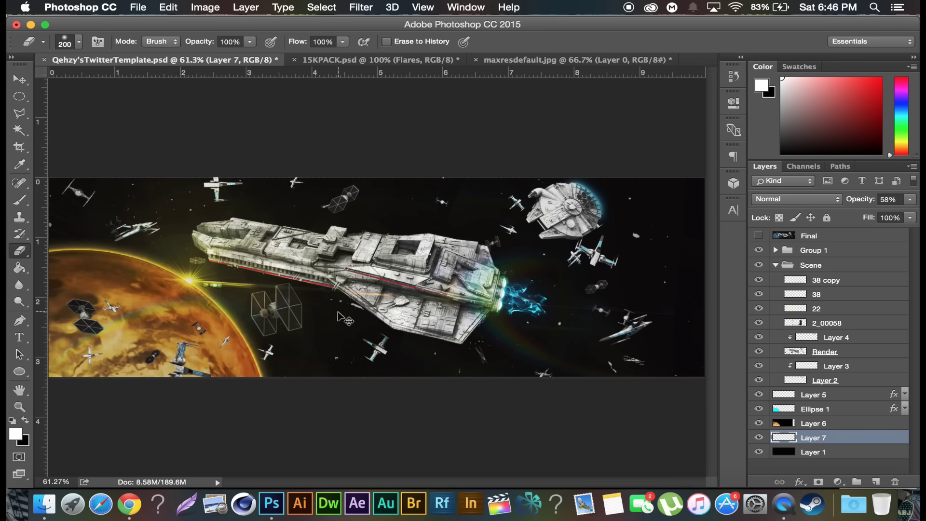
Step: Outline the upper part of the X-wing low over the planet on the Render layer with the Pen tool and make a 0 px feather selection
{"action": "key", "text": "super+plus"}
{"action": "scroll", "coordinate": [380, 259], "scroll_direction": "left", "scroll_amount": 3}
{"action": "left_click", "coordinate": [20, 320]}
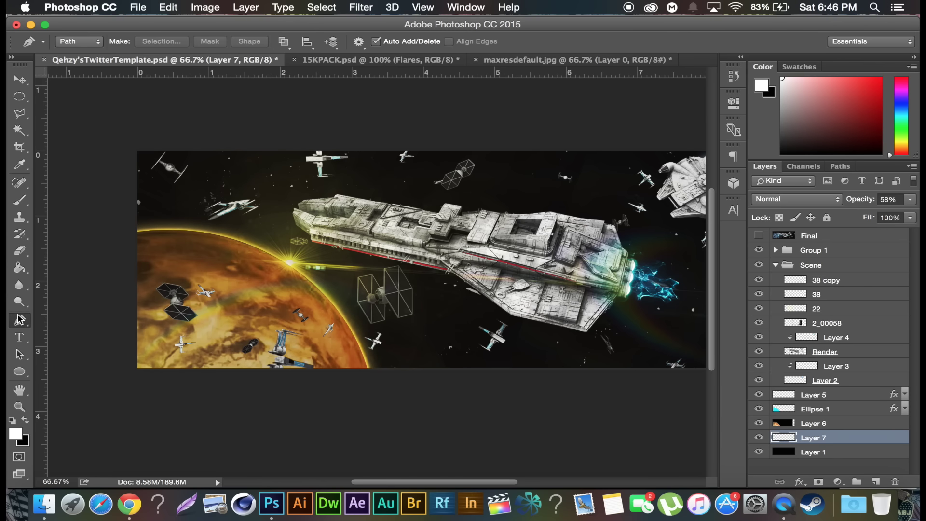
{"action": "left_click", "coordinate": [839, 356]}
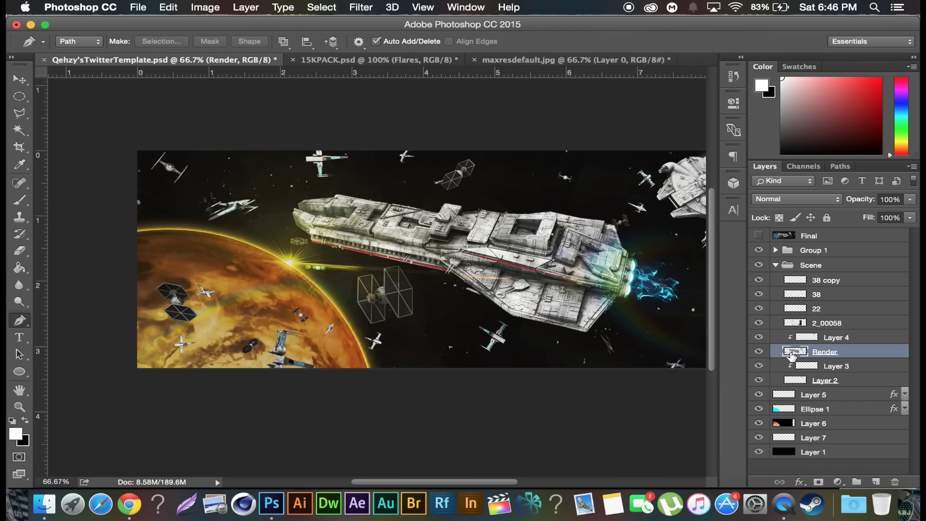
{"action": "left_click", "coordinate": [268, 356]}
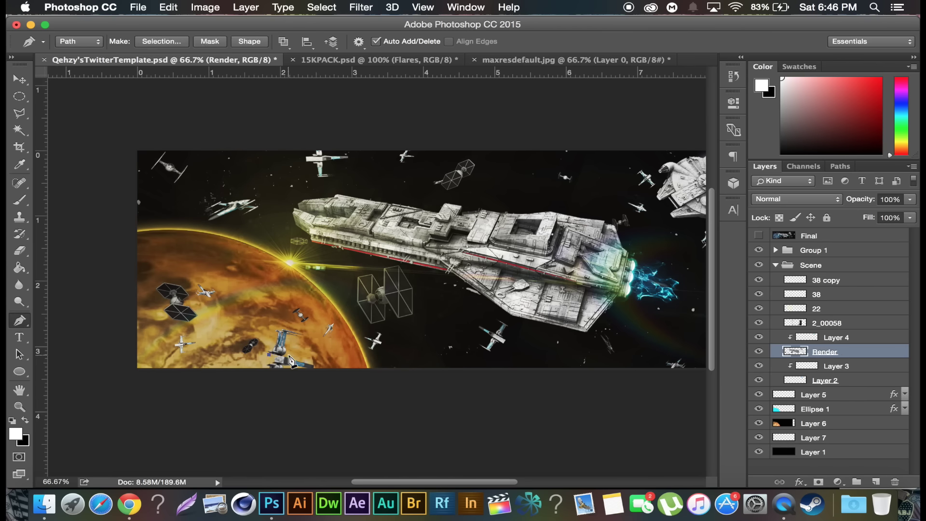
{"action": "left_click", "coordinate": [290, 356]}
{"action": "left_click", "coordinate": [311, 331]}
{"action": "left_click", "coordinate": [270, 359]}
{"action": "left_click", "coordinate": [149, 46]}
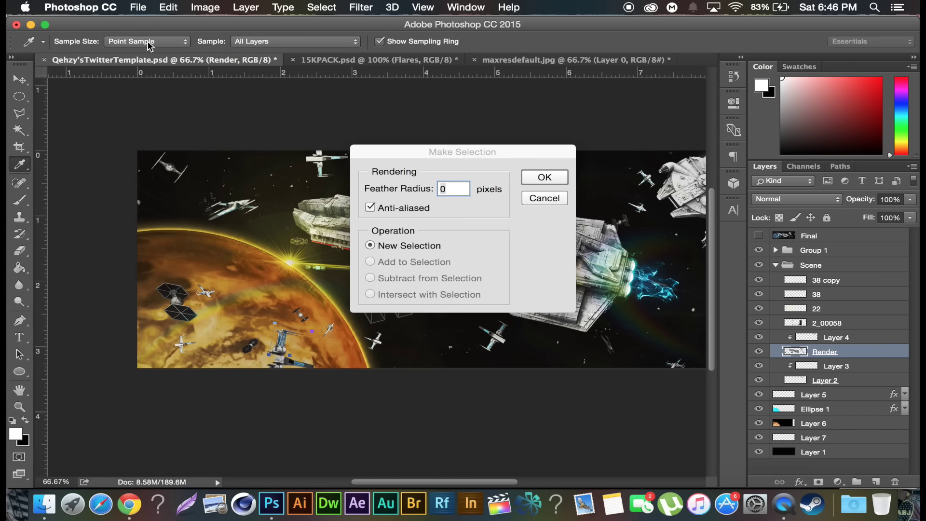
{"action": "left_click", "coordinate": [544, 178]}
Step: Cut the selected X-wing part onto its own layer, move it above Layer 4 and release it from the clipping mask
{"action": "key", "text": "super+c"}
{"action": "key", "text": "super+v"}
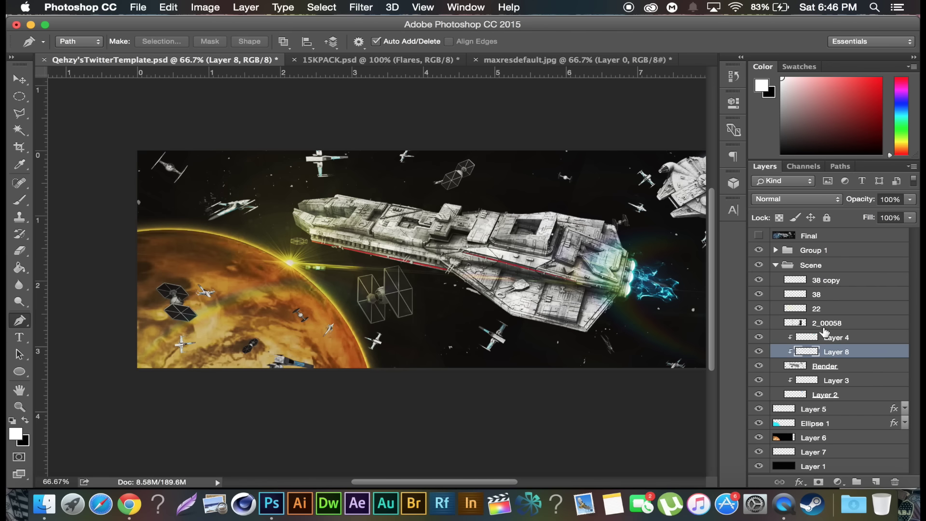
{"action": "left_click_drag", "start_coordinate": [848, 355], "coordinate": [844, 326]}
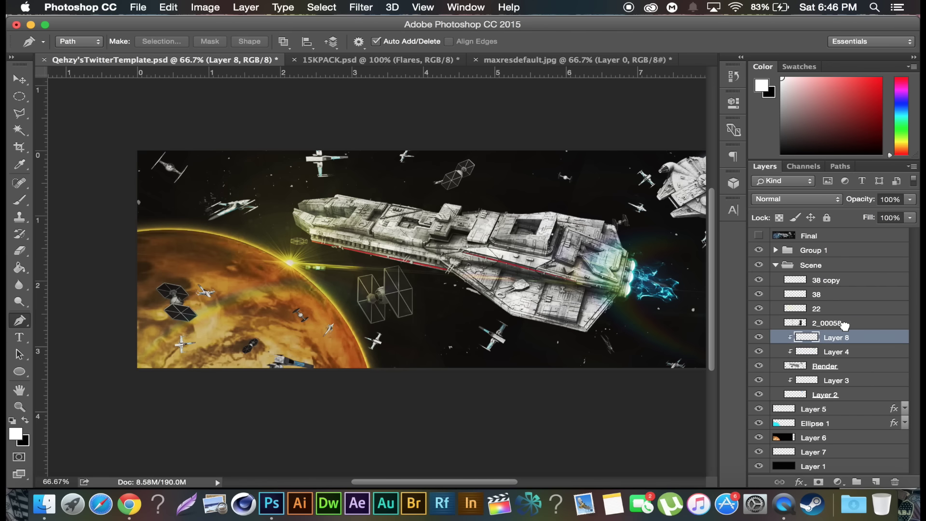
{"action": "right_click", "coordinate": [844, 339]}
{"action": "double_click", "coordinate": [845, 338]}
{"action": "left_click", "coordinate": [873, 340]}
{"action": "mouse_move", "coordinate": [855, 340]}
{"action": "left_mouse_down"}
{"action": "mouse_move", "coordinate": [851, 316]}
{"action": "mouse_move", "coordinate": [845, 340]}
{"action": "left_mouse_up"}
Step: Rotate the cut X-wing part slightly and shift it a little to the left of the remaining piece
{"action": "left_click", "coordinate": [19, 79]}
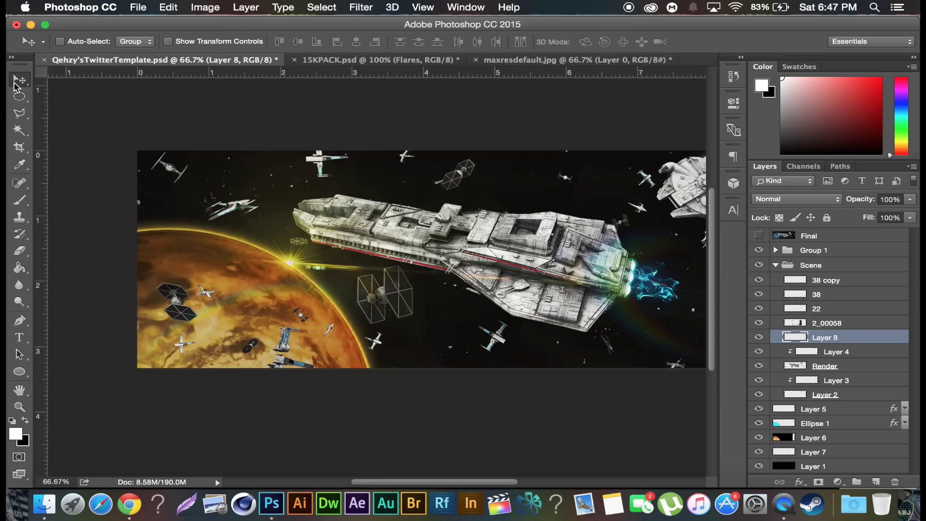
{"action": "key", "text": "super+t"}
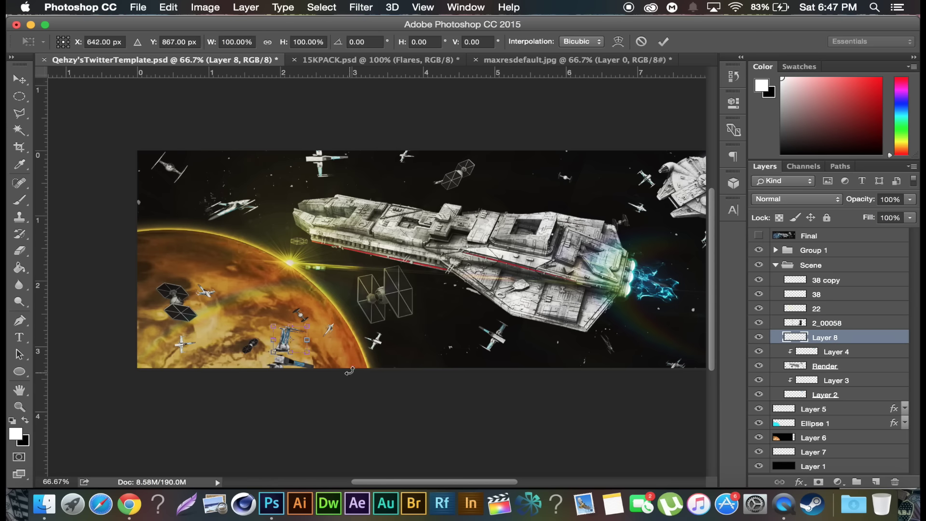
{"action": "left_click_drag", "start_coordinate": [349, 346], "coordinate": [348, 341]}
{"action": "key", "text": "Return"}
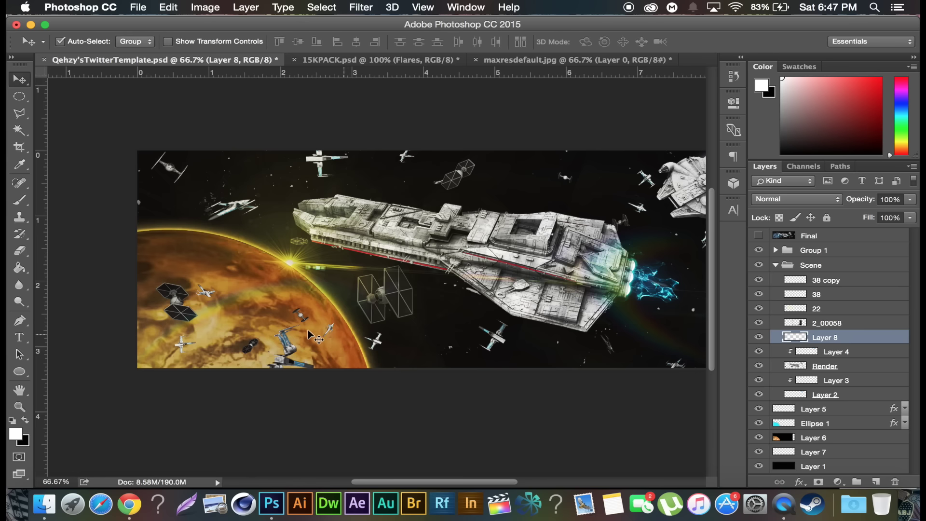
{"action": "left_click_drag", "start_coordinate": [285, 346], "coordinate": [271, 346]}
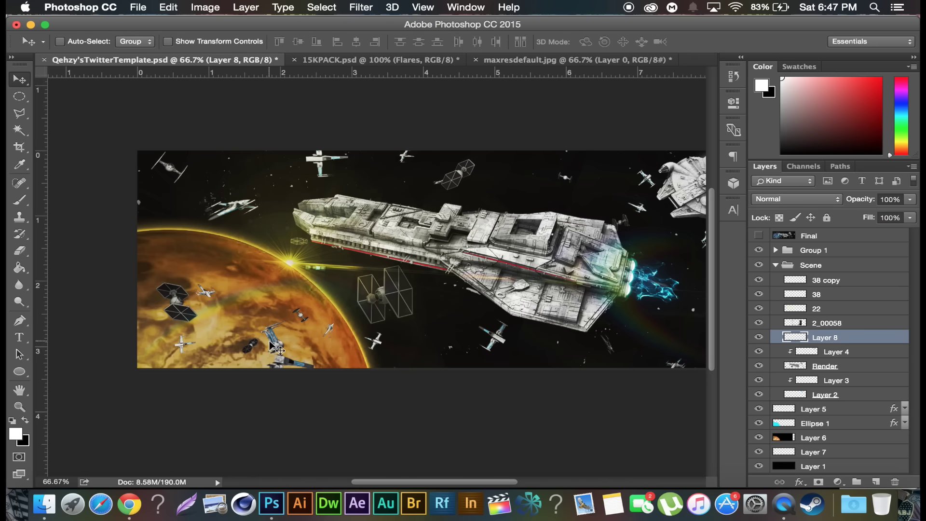
Step: Switch to Chrome, bring the explosion image into Photoshop as its own document and convert its background into Layer 0
{"action": "left_click", "coordinate": [129, 504]}
{"action": "left_click", "coordinate": [392, 30]}
{"action": "left_click_drag", "start_coordinate": [379, 276], "coordinate": [271, 503]}
{"action": "double_click", "coordinate": [853, 240]}
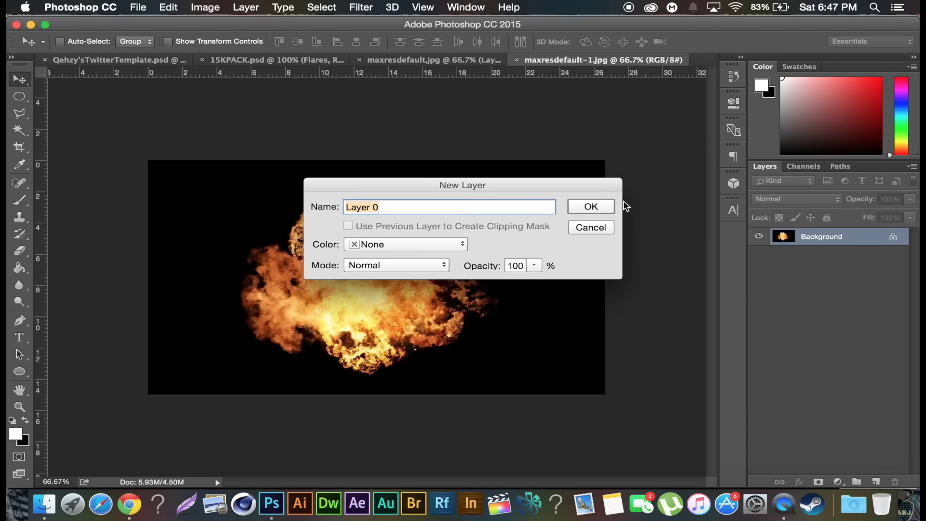
{"action": "left_click", "coordinate": [589, 205]}
Step: Move the explosion image into the Twitter header above Layer 8 and set its blend mode to Screen
{"action": "left_click_drag", "start_coordinate": [290, 275], "coordinate": [122, 65]}
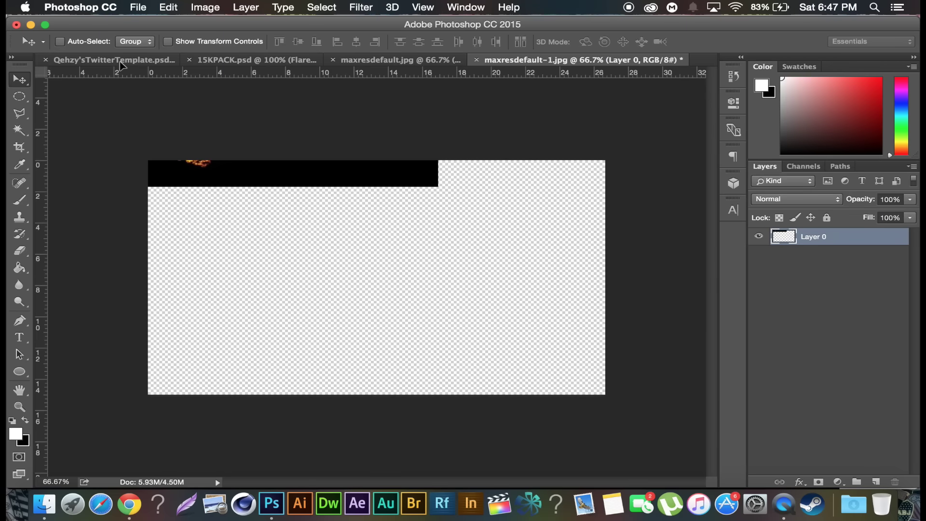
{"action": "left_click_drag", "start_coordinate": [144, 114], "coordinate": [206, 220]}
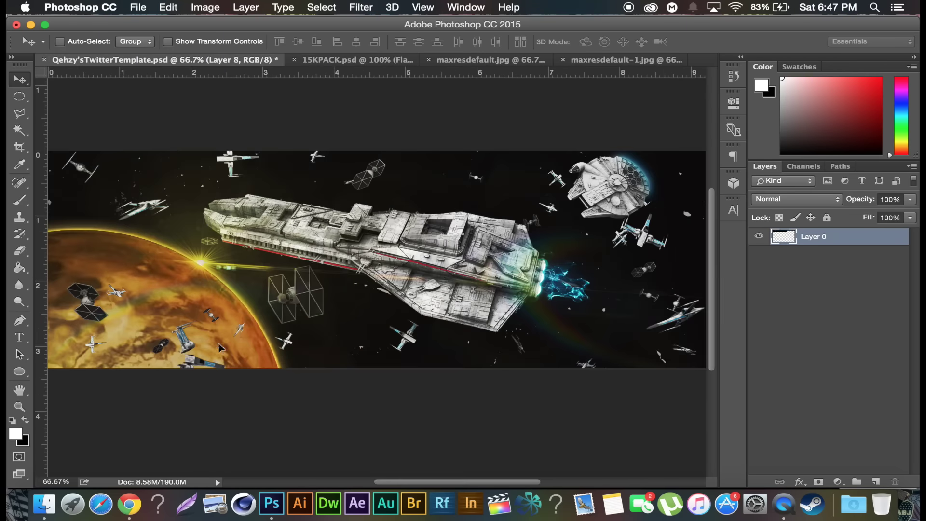
{"action": "left_click_drag", "start_coordinate": [218, 347], "coordinate": [225, 348]}
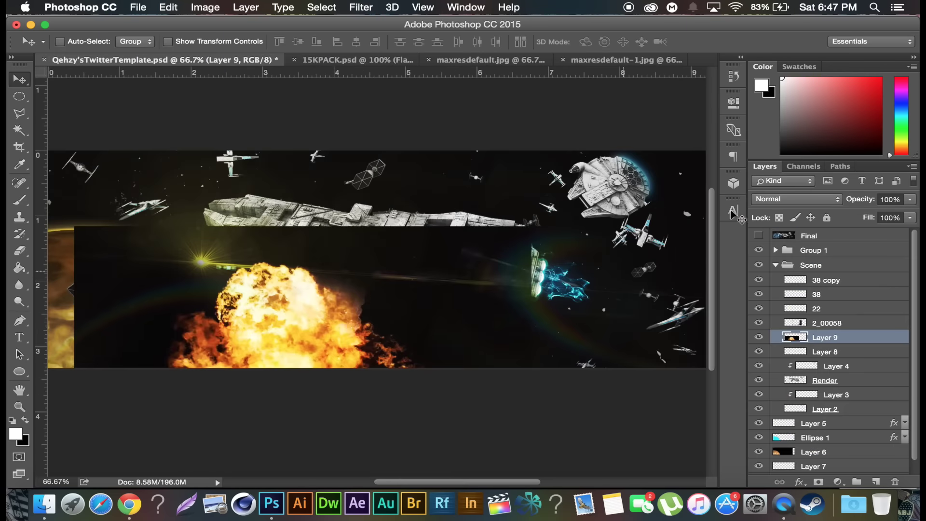
{"action": "left_click", "coordinate": [772, 198]}
{"action": "left_click", "coordinate": [774, 292]}
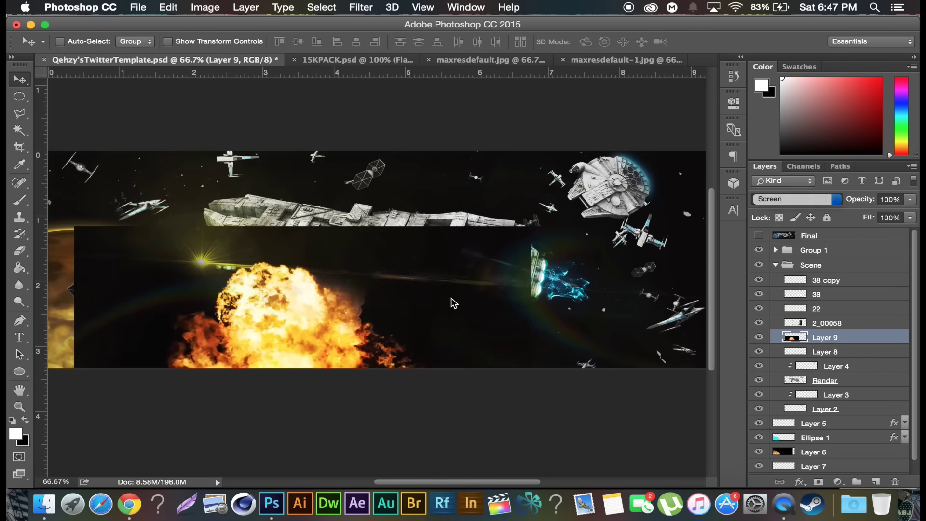
Step: Scale the explosion down to about 9.9% and move it between the two parts of the broken X-wing
{"action": "key", "text": "super+t"}
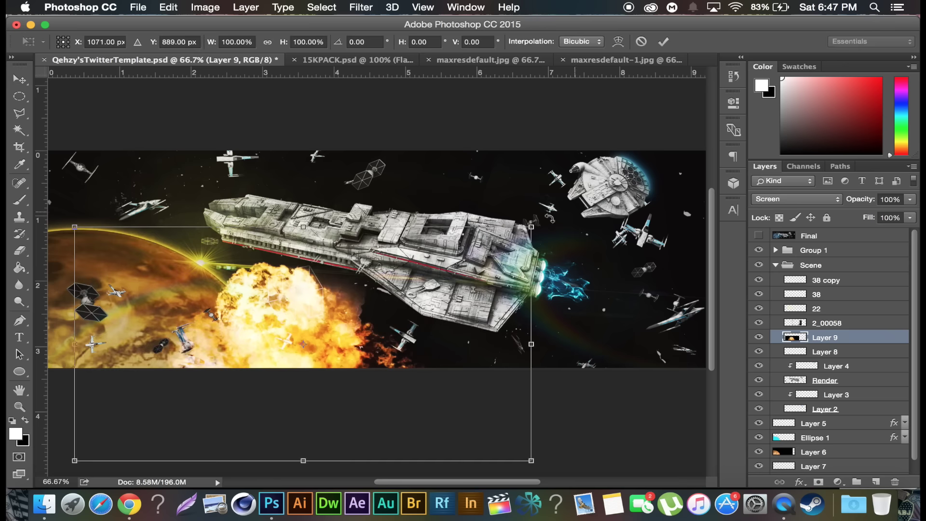
{"action": "mouse_move", "coordinate": [325, 331]}
{"action": "left_mouse_down"}
{"action": "mouse_move", "coordinate": [320, 338]}
{"action": "mouse_move", "coordinate": [335, 327]}
{"action": "mouse_move", "coordinate": [325, 332]}
{"action": "left_mouse_up"}
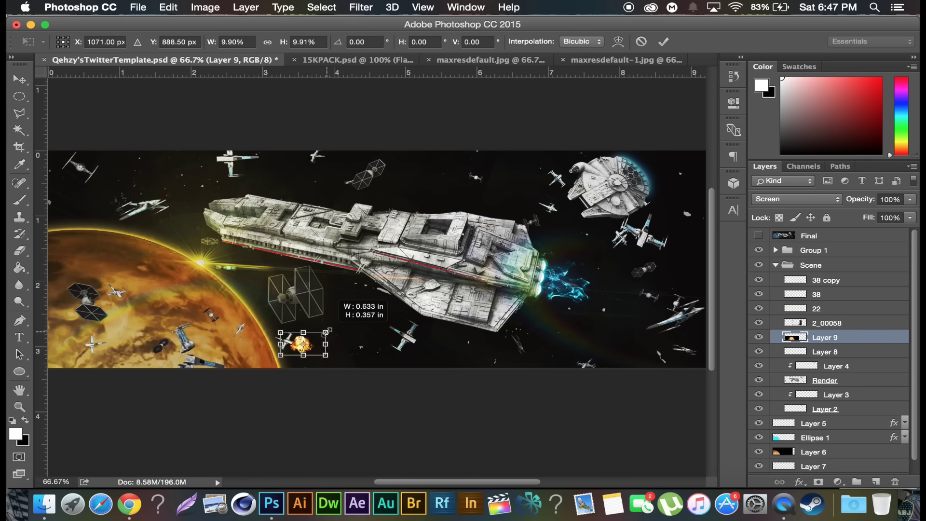
{"action": "key", "text": "Return"}
{"action": "left_click_drag", "start_coordinate": [313, 346], "coordinate": [196, 356]}
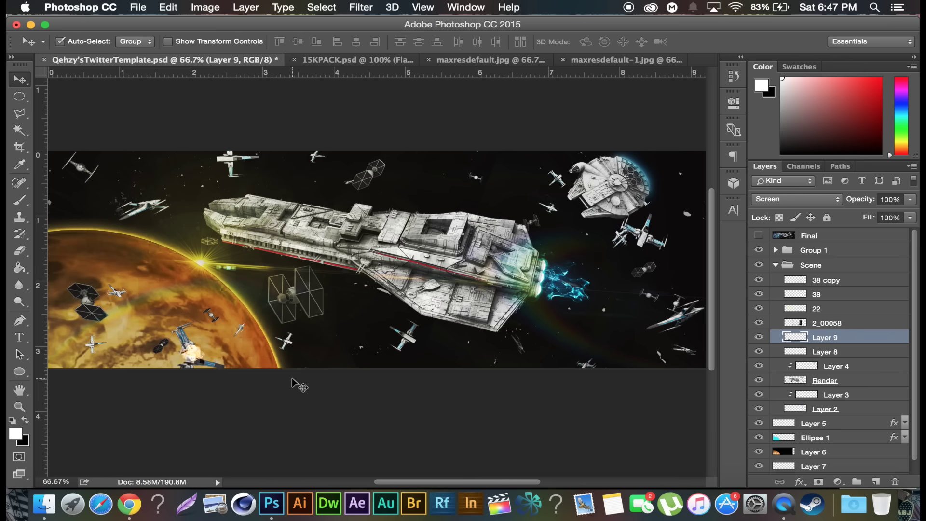
Step: Duplicate the explosion, offset the copy slightly to the left and erase part of it with the 200 px Eraser
{"action": "key", "text": "super+j"}
{"action": "left_click_drag", "start_coordinate": [196, 357], "coordinate": [175, 359]}
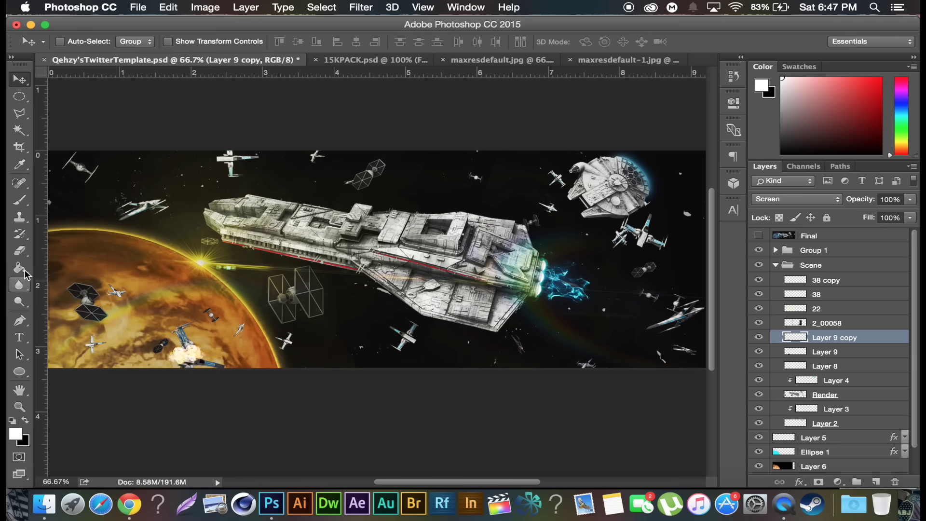
{"action": "left_click", "coordinate": [20, 252]}
{"action": "left_click_drag", "start_coordinate": [164, 341], "coordinate": [171, 341]}
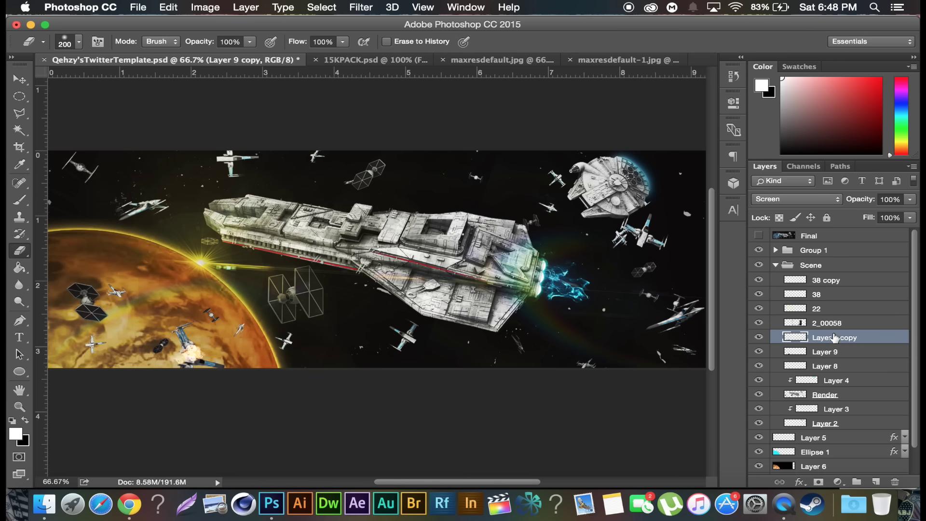
Step: Add a new layer above Layer 9 copy and stamp white texture over the header with the 3200 px textured brush
{"action": "left_click", "coordinate": [876, 481]}
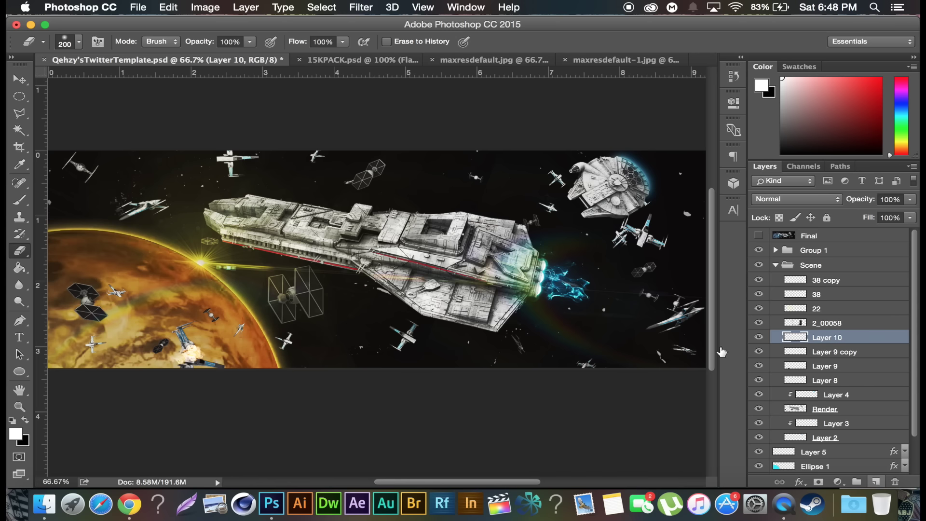
{"action": "left_click", "coordinate": [19, 199]}
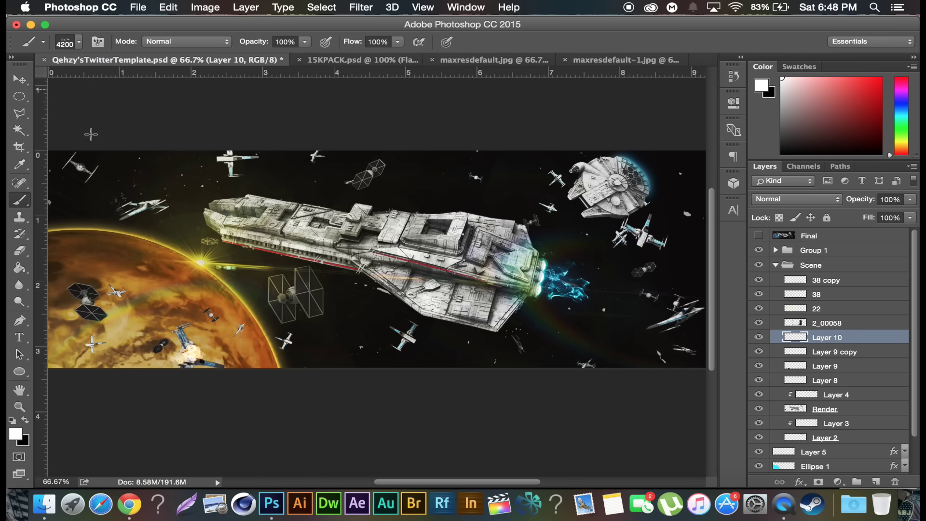
{"action": "key", "text": "super+bracketleft"}
{"action": "key", "text": "super+bracketleft"}
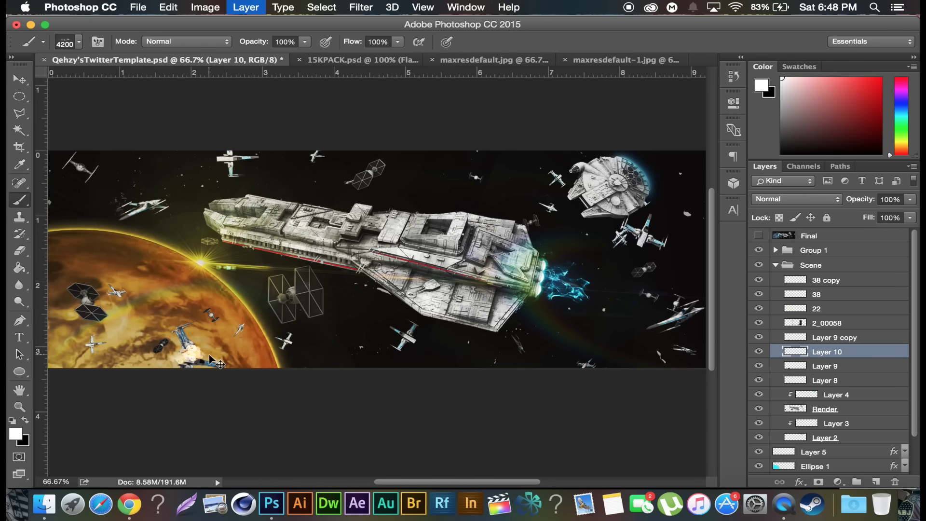
{"action": "key", "text": "super+bracketright"}
{"action": "key", "text": "super+bracketright"}
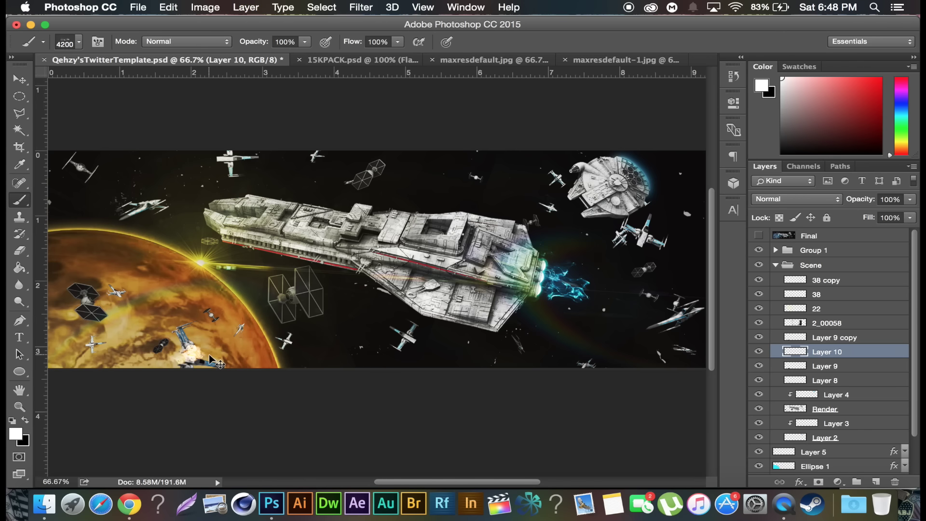
{"action": "left_click", "coordinate": [759, 337]}
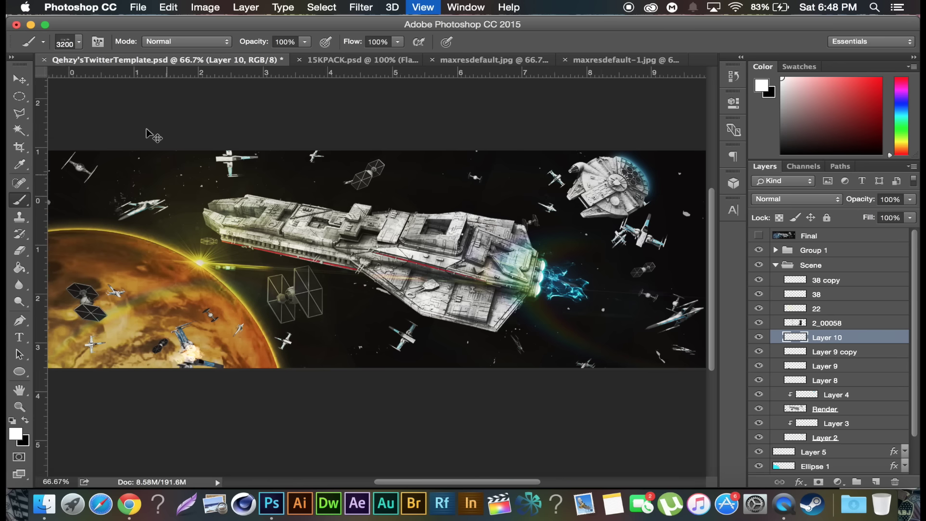
{"action": "key", "text": "super+minus"}
{"action": "key", "text": "super+minus"}
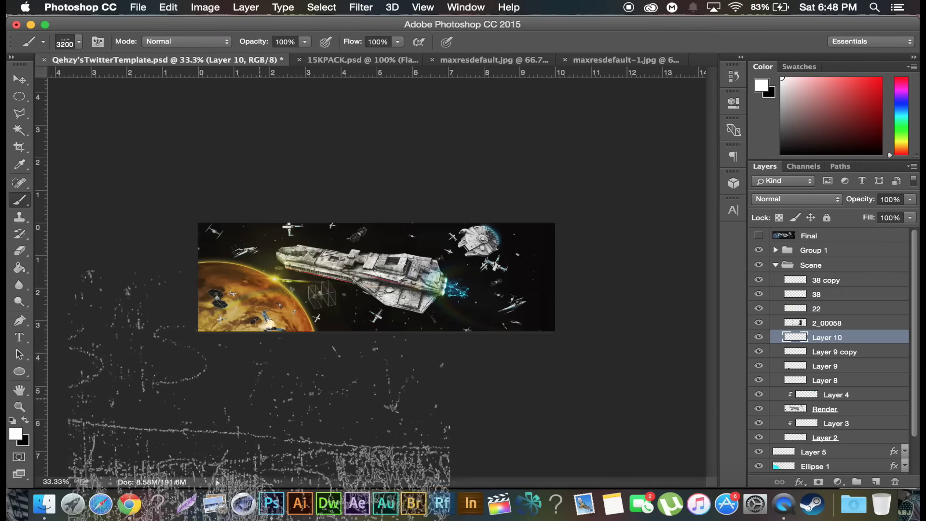
{"action": "mouse_move", "coordinate": [218, 385]}
{"action": "left_mouse_down"}
{"action": "mouse_move", "coordinate": [553, 336]}
{"action": "mouse_move", "coordinate": [555, 220]}
{"action": "mouse_move", "coordinate": [177, 226]}
{"action": "left_mouse_up"}
{"action": "key", "text": "y"}
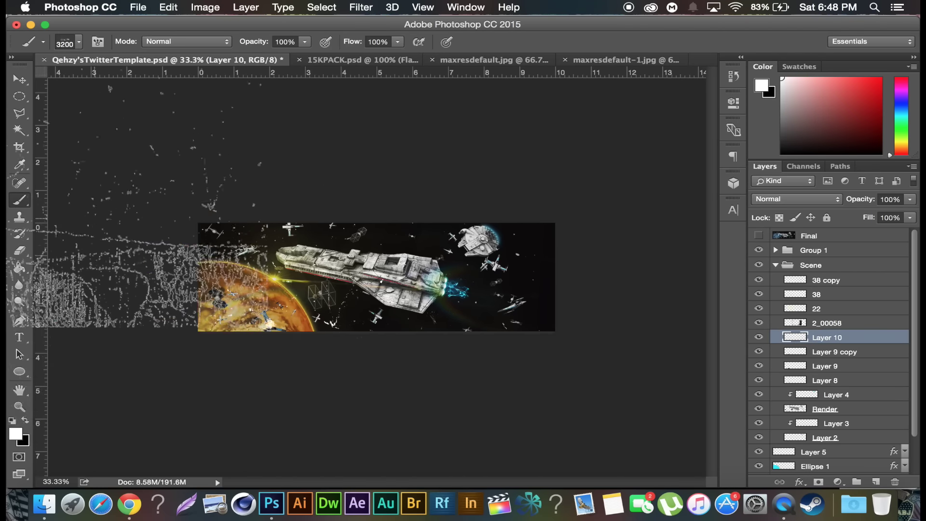
Step: Set the Eraser to 900 px and erase parts of the stamped texture
{"action": "left_click", "coordinate": [19, 251]}
{"action": "key", "text": "bracketright"}
{"action": "key", "text": "bracketright"}
{"action": "key", "text": "bracketright"}
{"action": "key", "text": "bracketright"}
{"action": "key", "text": "bracketright"}
{"action": "key", "text": "bracketright"}
{"action": "key", "text": "bracketright"}
{"action": "key", "text": "bracketright"}
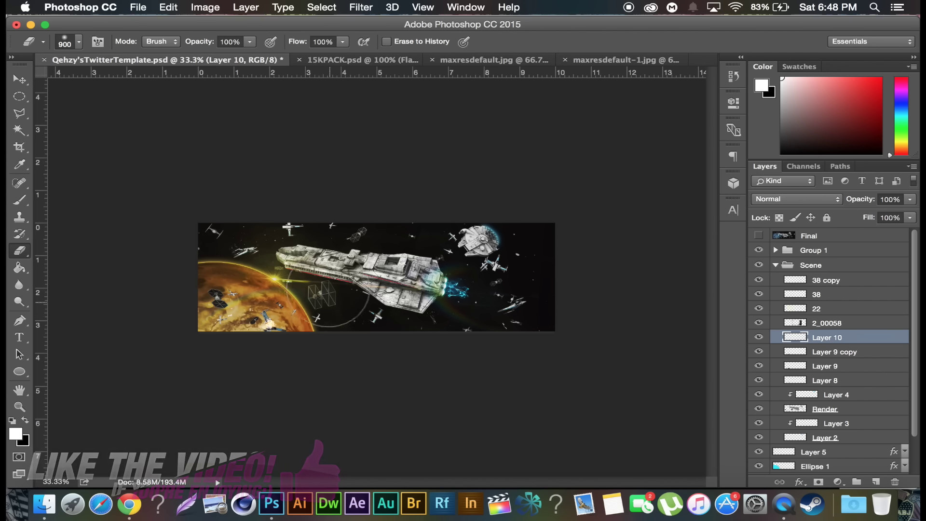
Step: Lower the opacity of Layer 10 to 38%
{"action": "key", "text": "super+plus"}
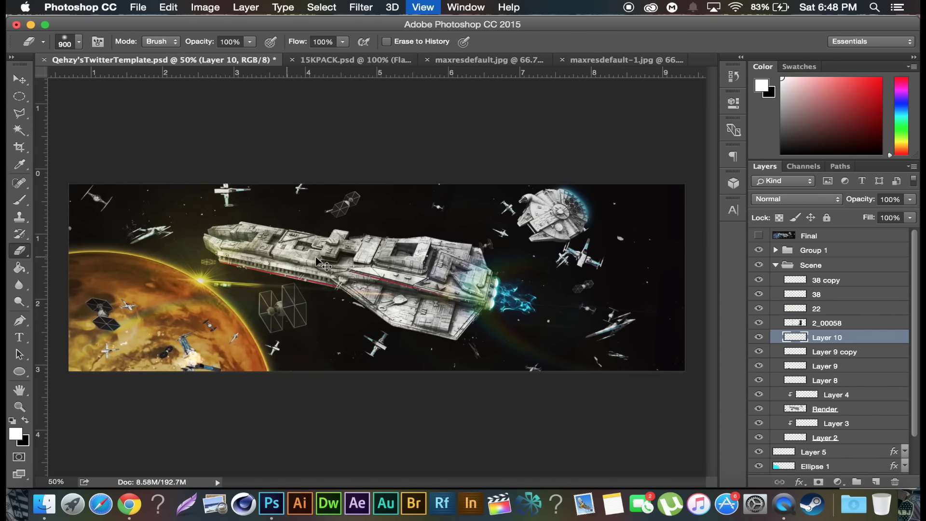
{"action": "key", "text": "super+plus"}
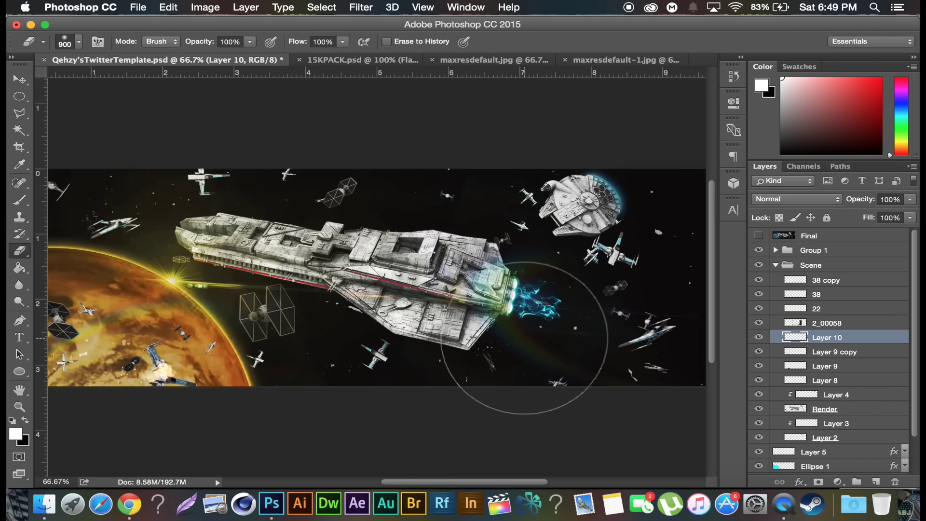
{"action": "scroll", "coordinate": [523, 338], "scroll_direction": "left", "scroll_amount": 5}
{"action": "left_click_drag", "start_coordinate": [866, 205], "coordinate": [822, 202]}
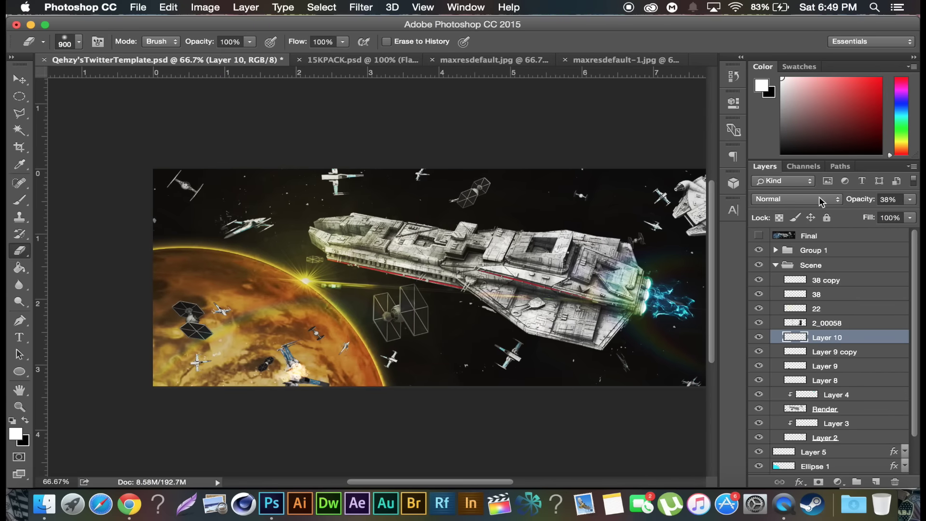
Step: Compare the current header with the Final reference layer by toggling that layer's visibility
{"action": "left_click", "coordinate": [759, 236]}
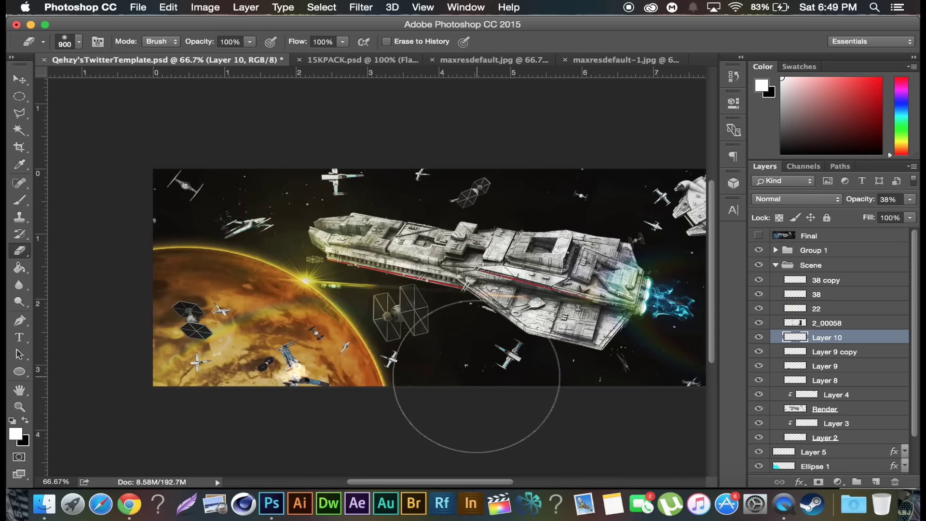
{"action": "scroll", "coordinate": [476, 403], "scroll_direction": "right", "scroll_amount": 5}
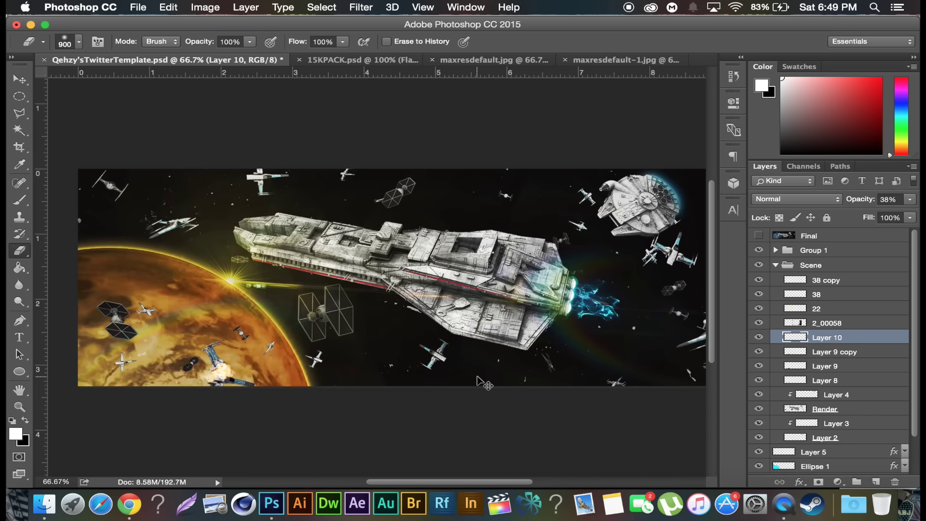
{"action": "scroll", "coordinate": [476, 382], "scroll_direction": "down", "scroll_amount": 2}
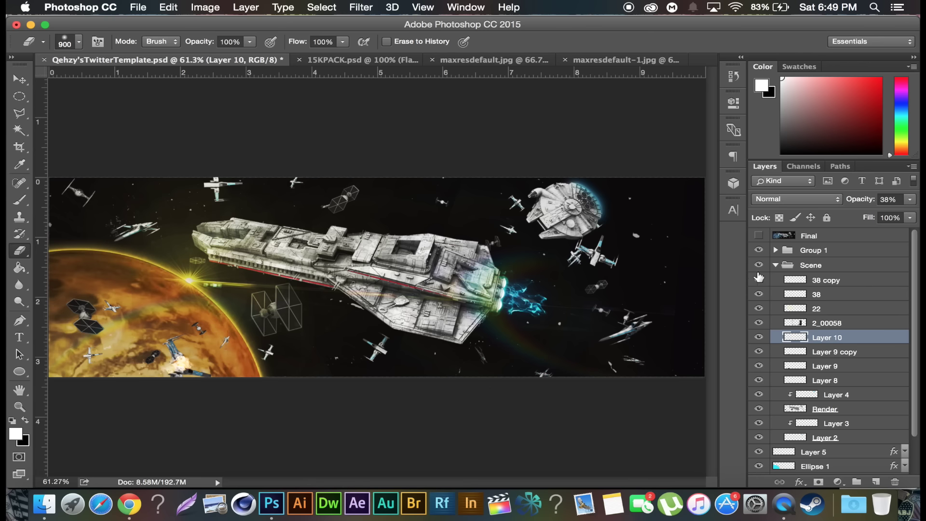
{"action": "left_click", "coordinate": [758, 236]}
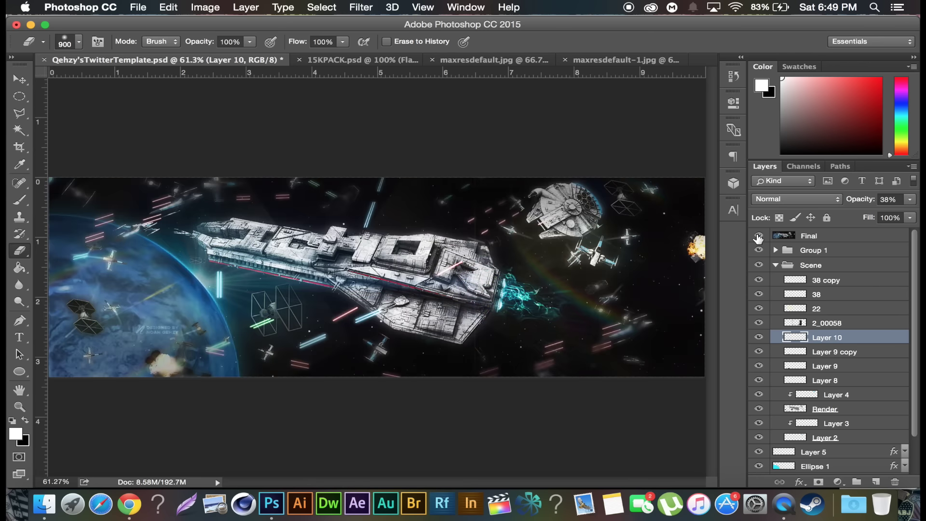
{"action": "left_click", "coordinate": [759, 236]}
{"action": "left_click", "coordinate": [758, 235]}
{"action": "left_click", "coordinate": [758, 235]}
{"action": "left_click", "coordinate": [758, 236]}
{"action": "left_click", "coordinate": [758, 235]}
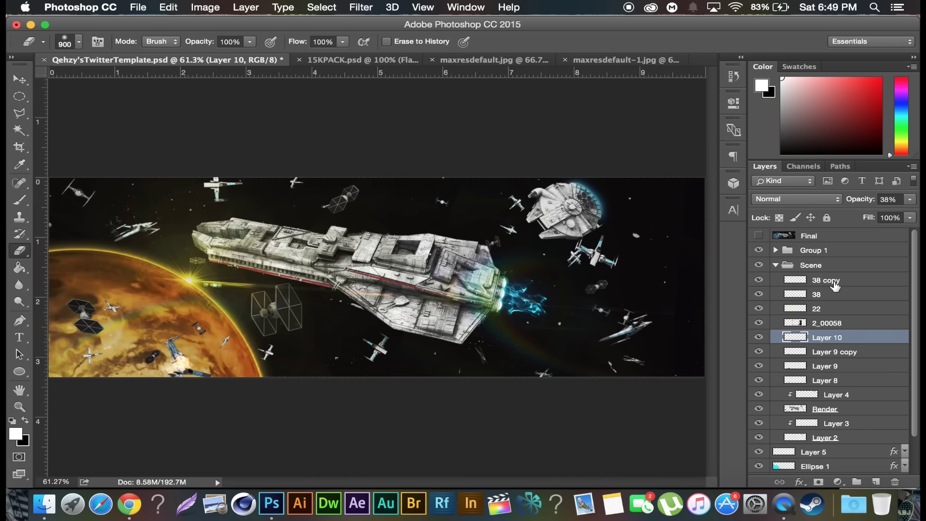
Step: Add a new layer above 38 copy and try a stroke with a hard round 3 px brush
{"action": "left_click", "coordinate": [876, 482]}
{"action": "left_click", "coordinate": [13, 201]}
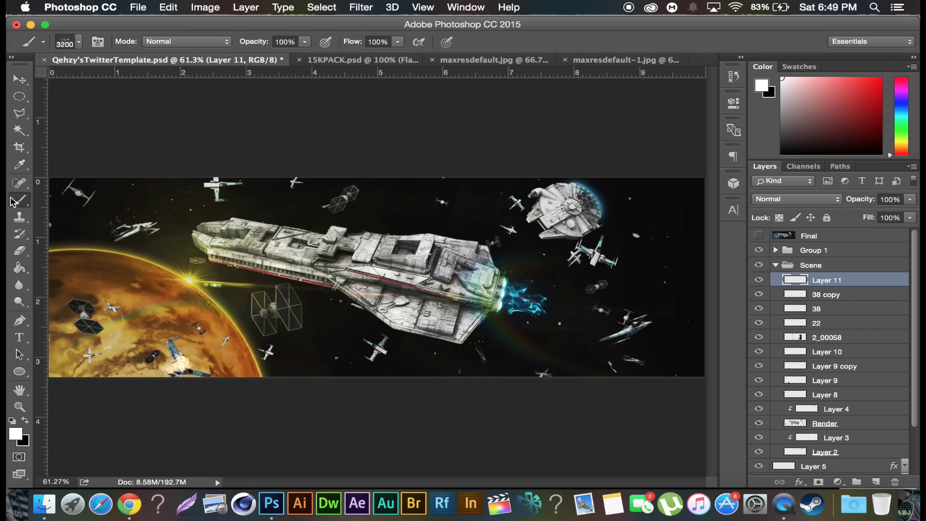
{"action": "left_click", "coordinate": [78, 42]}
{"action": "left_click", "coordinate": [93, 179]}
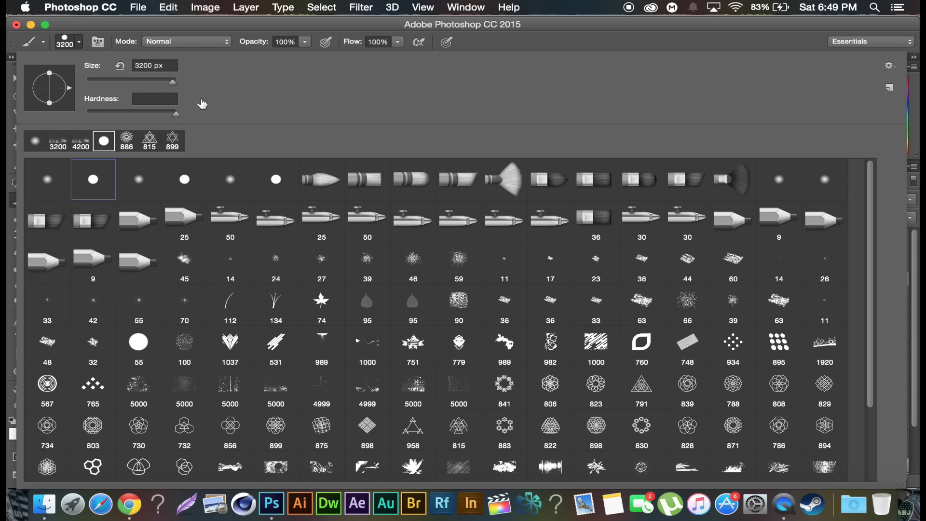
{"action": "left_click", "coordinate": [173, 66]}
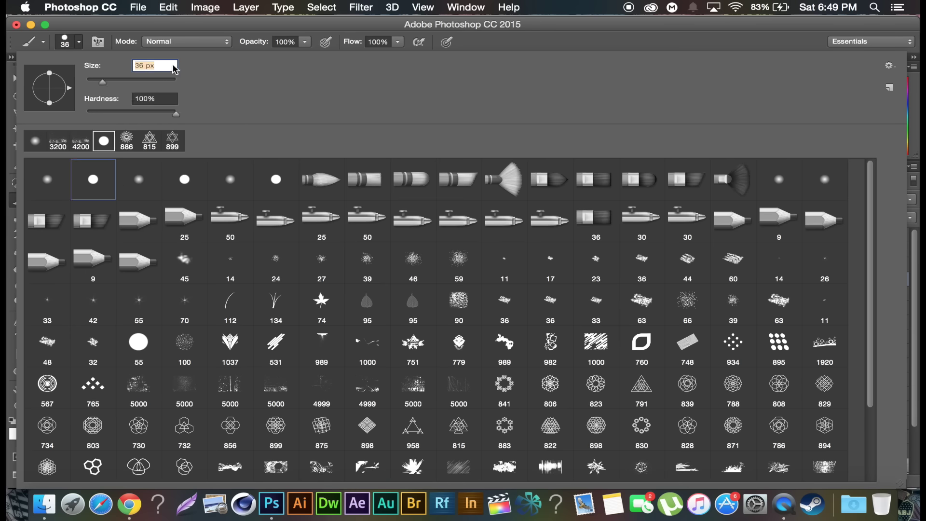
{"action": "type", "text": "3"}
{"action": "key", "text": "Return"}
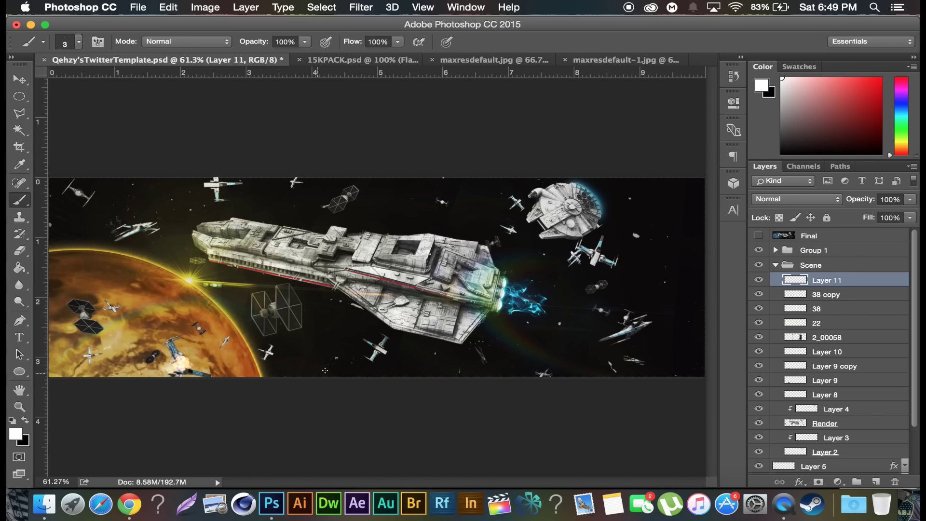
{"action": "left_click", "coordinate": [351, 346], "text": "shift"}
Step: Set the brush size to 5 px and paint a short horizontal white laser line in the dark space near the header's lower edge
{"action": "left_click", "coordinate": [71, 42]}
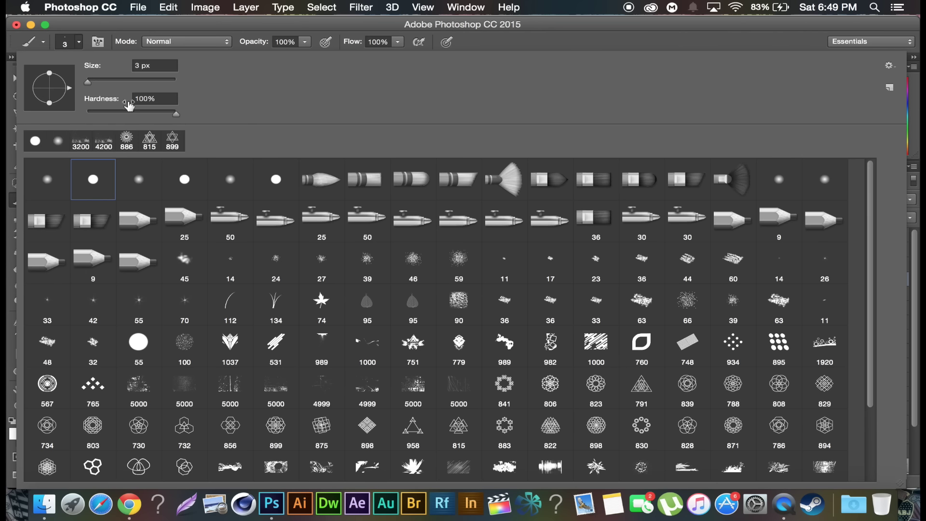
{"action": "left_click", "coordinate": [112, 68]}
{"action": "type", "text": "5"}
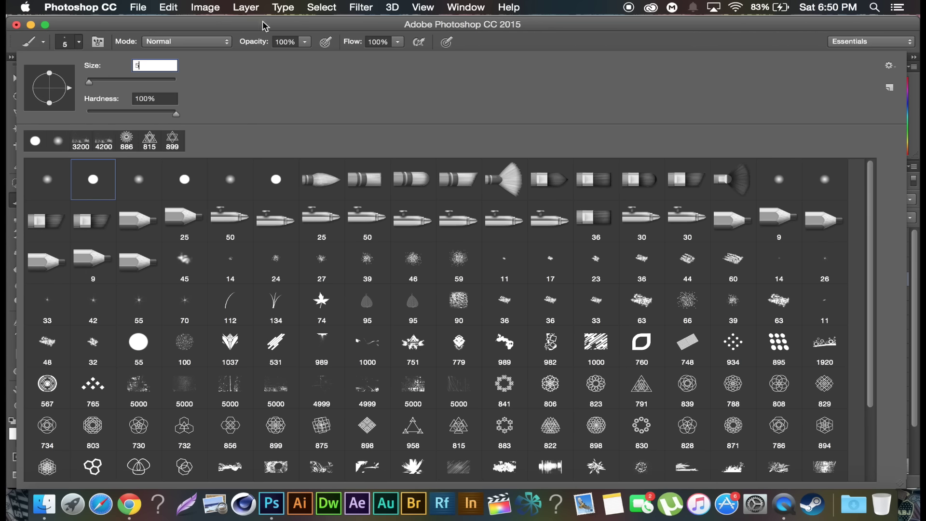
{"action": "key", "text": "Return"}
{"action": "left_click_drag", "start_coordinate": [325, 354], "coordinate": [338, 354]}
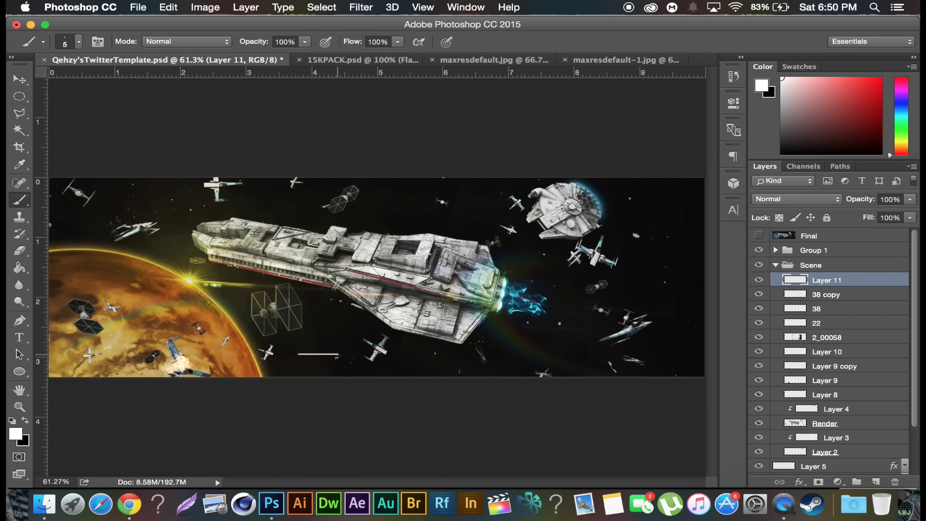
{"action": "key", "text": "super+z"}
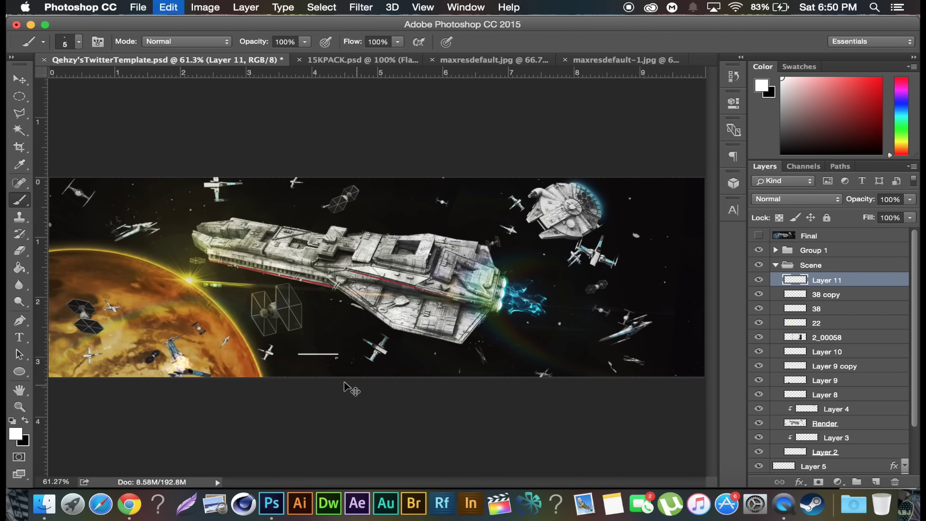
{"action": "left_click_drag", "start_coordinate": [299, 364], "coordinate": [335, 365]}
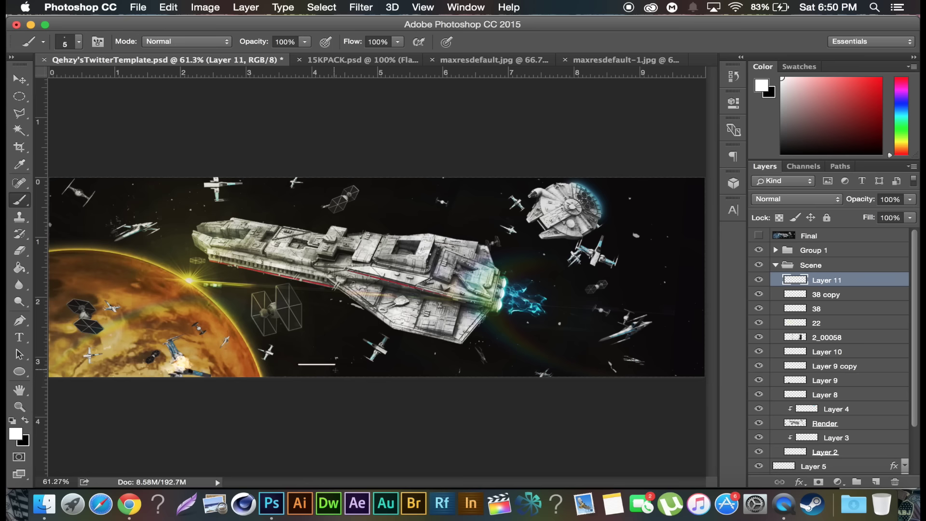
Step: Add an Outer Glow to Layer 11 with the glow colour set to red ff0000
{"action": "double_click", "coordinate": [884, 281]}
{"action": "left_click_drag", "start_coordinate": [451, 63], "coordinate": [630, 61]}
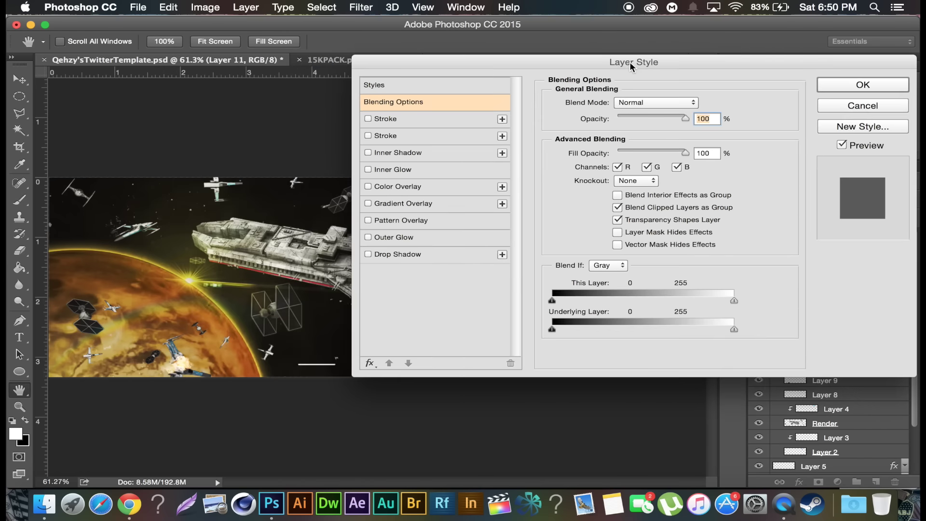
{"action": "left_click", "coordinate": [386, 236]}
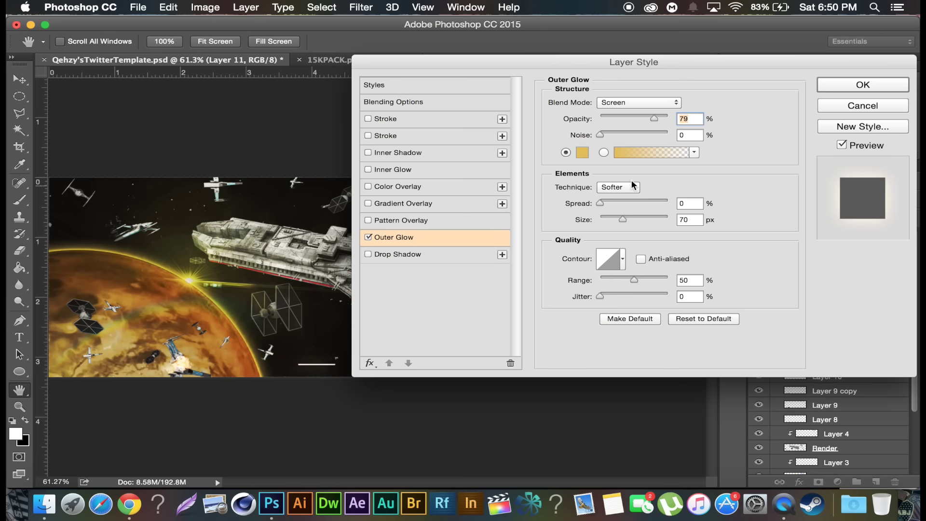
{"action": "left_click", "coordinate": [581, 153]}
{"action": "left_click_drag", "start_coordinate": [714, 222], "coordinate": [714, 166]}
{"action": "left_click_drag", "start_coordinate": [675, 203], "coordinate": [736, 176]}
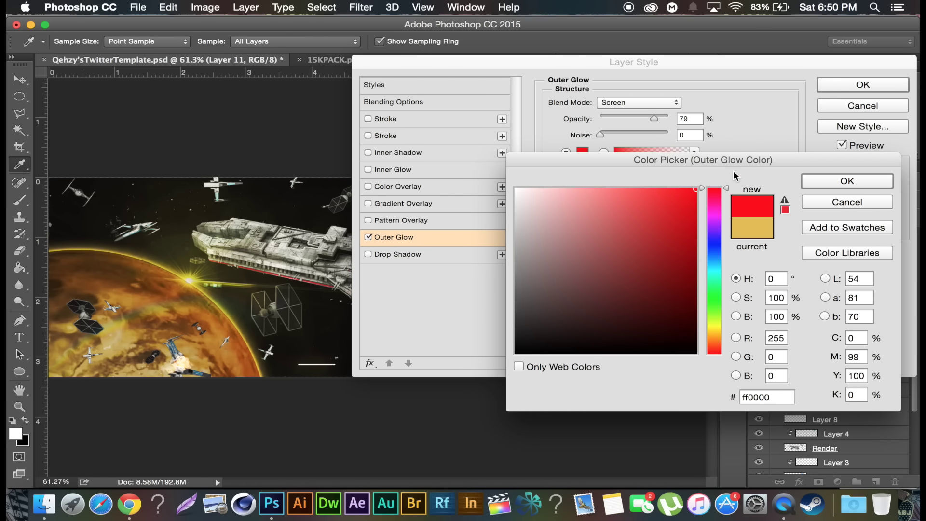
{"action": "left_click", "coordinate": [855, 182]}
Step: Set the Outer Glow's opacity to 100%, its blend mode to Normal and its size to 13 px
{"action": "left_click_drag", "start_coordinate": [654, 118], "coordinate": [702, 119]}
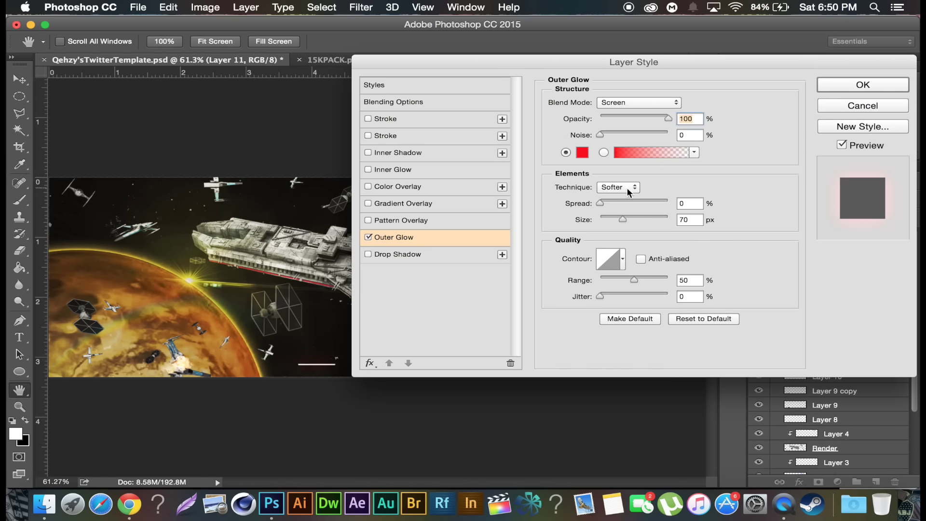
{"action": "left_click_drag", "start_coordinate": [621, 220], "coordinate": [608, 215]}
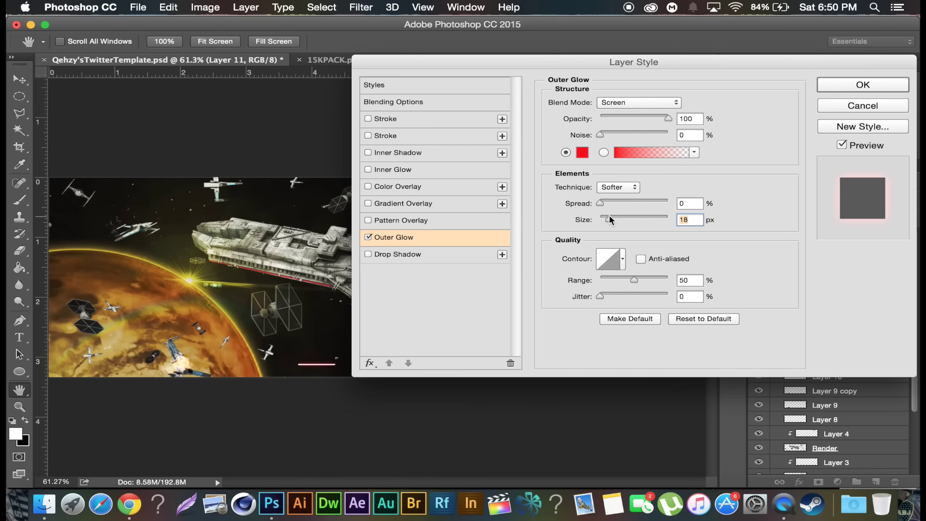
{"action": "left_click", "coordinate": [654, 103]}
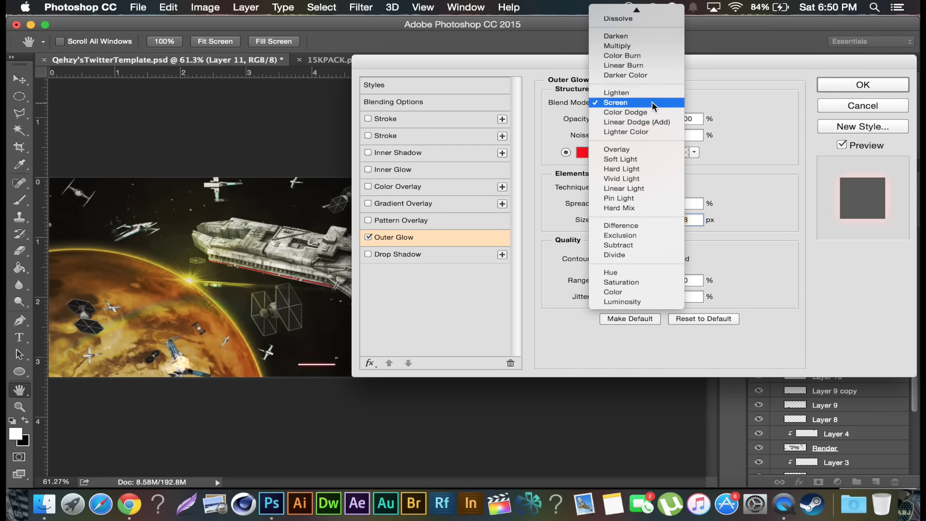
{"action": "left_click", "coordinate": [628, 11]}
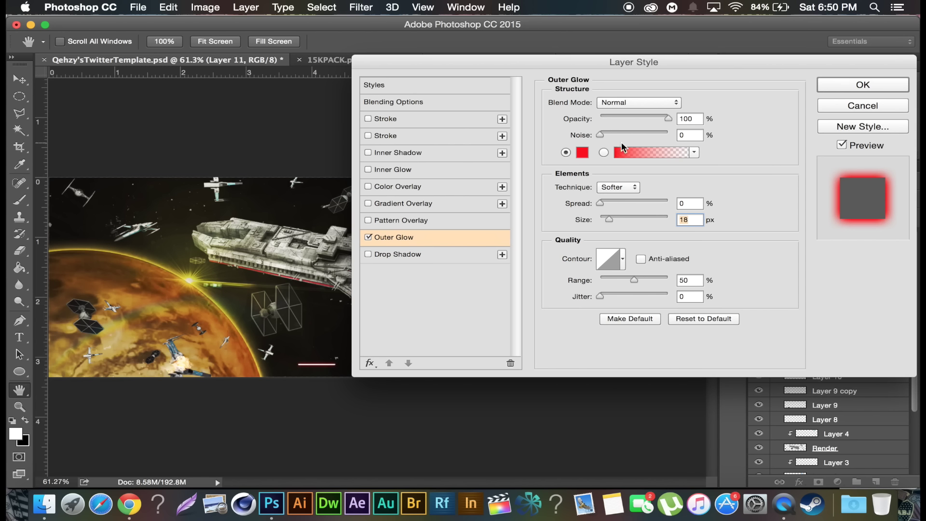
{"action": "left_click_drag", "start_coordinate": [609, 219], "coordinate": [607, 219]}
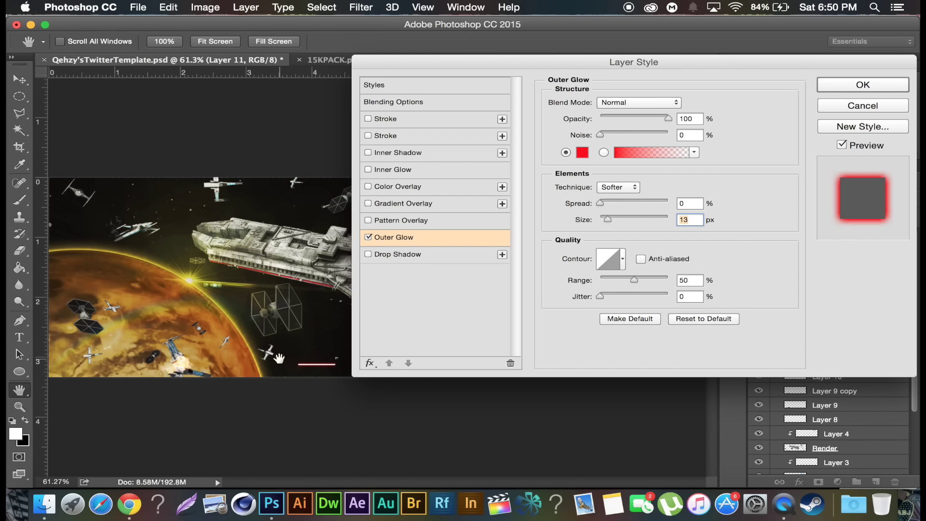
Step: Change Layer 11's Outer Glow colour to blue 0096ff
{"action": "left_click", "coordinate": [583, 153]}
{"action": "left_click_drag", "start_coordinate": [718, 265], "coordinate": [713, 295]}
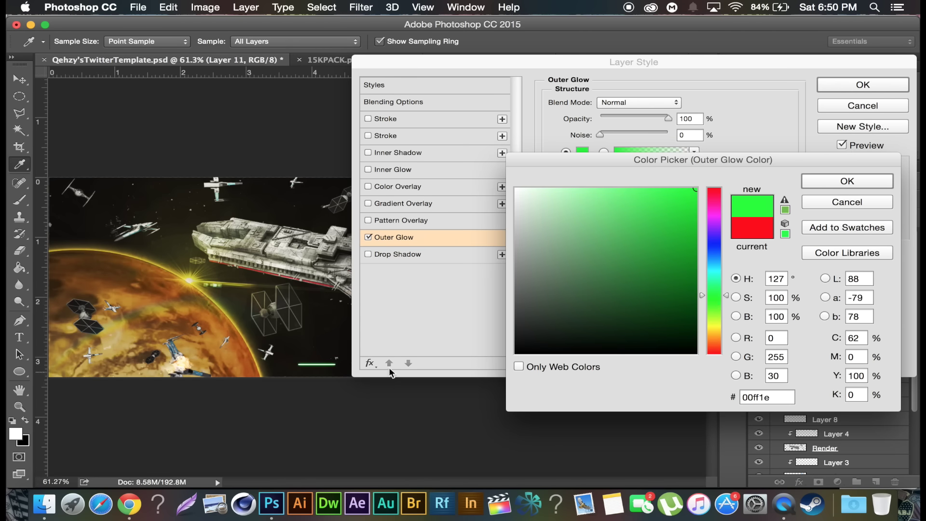
{"action": "left_click_drag", "start_coordinate": [713, 252], "coordinate": [714, 261]}
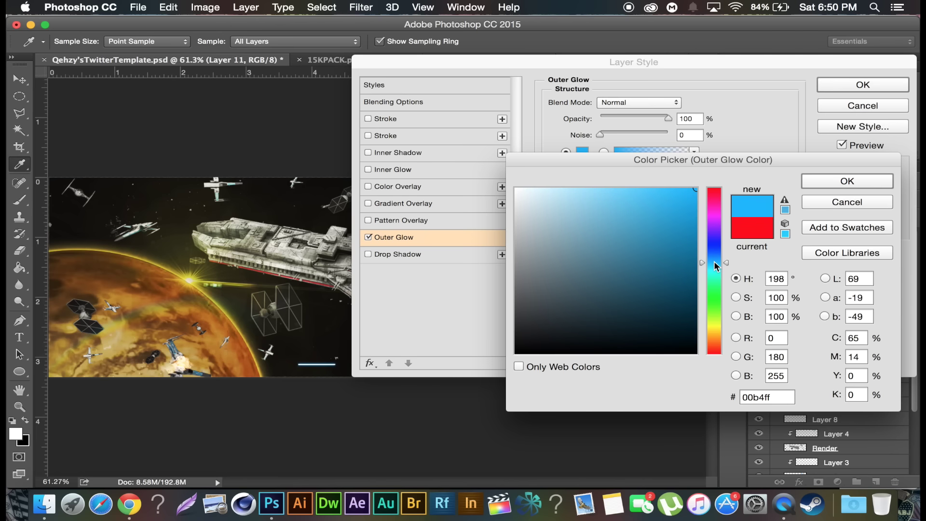
{"action": "left_click_drag", "start_coordinate": [714, 261], "coordinate": [716, 259]}
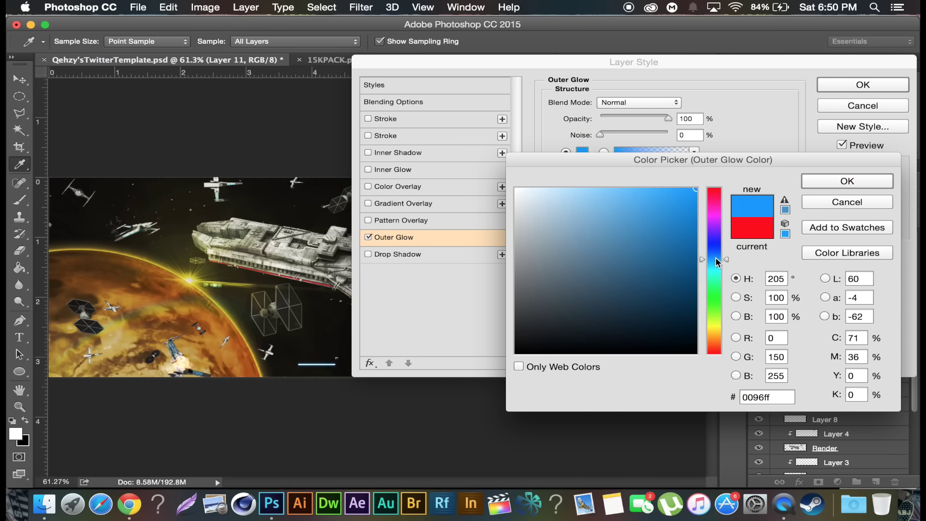
{"action": "left_click", "coordinate": [857, 182]}
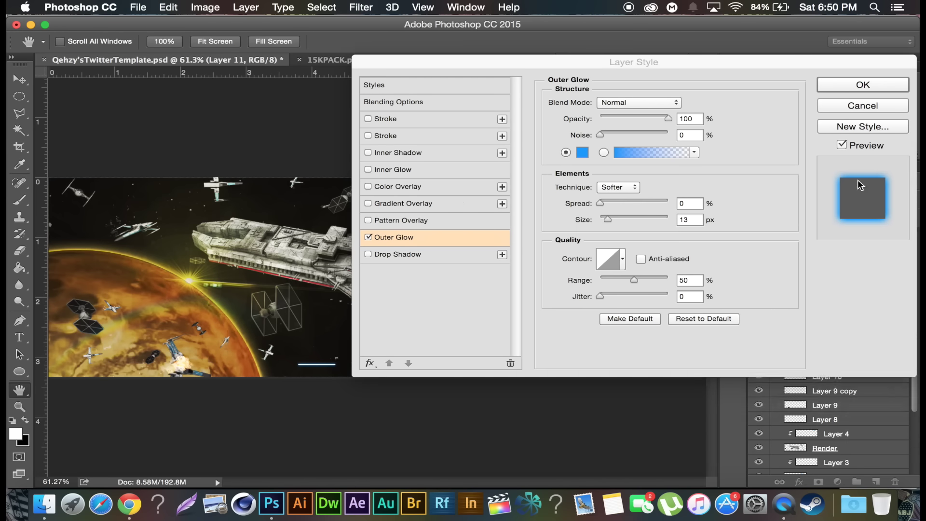
Step: Add an Inner Glow to Layer 11 in blue 079ce9 and apply the layer style
{"action": "left_click", "coordinate": [368, 170]}
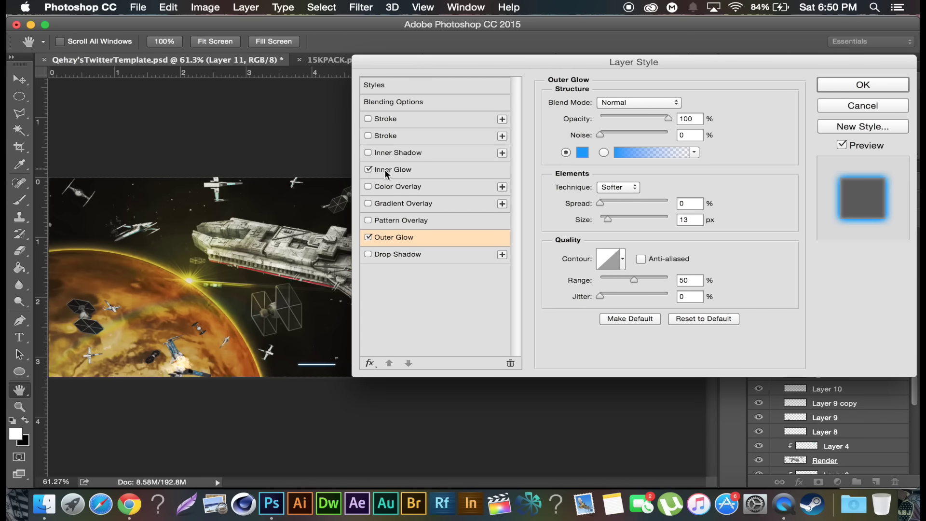
{"action": "left_click", "coordinate": [393, 170]}
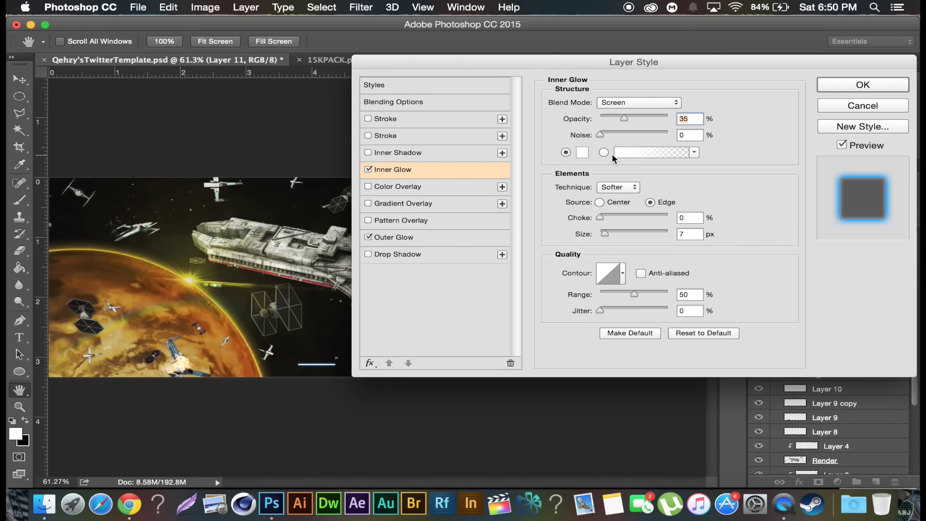
{"action": "left_click", "coordinate": [582, 152]}
{"action": "left_click", "coordinate": [717, 262]}
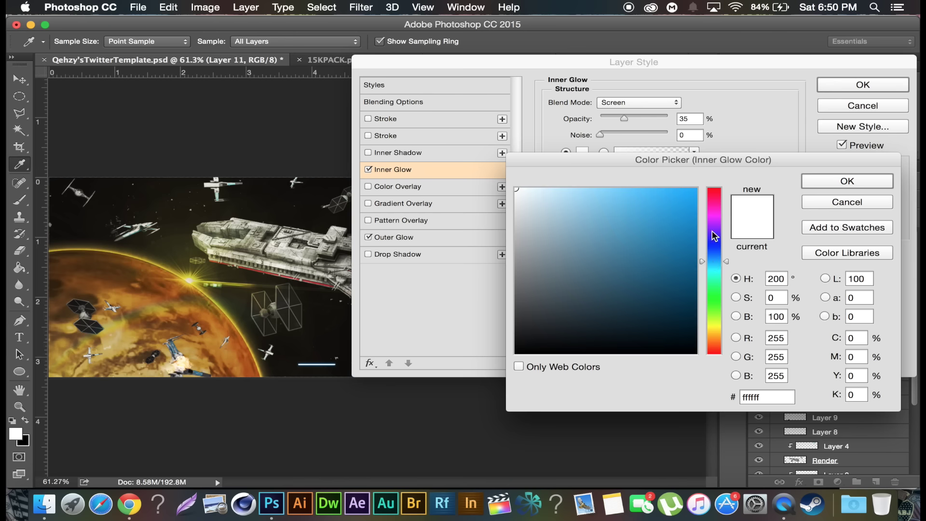
{"action": "left_click", "coordinate": [691, 201]}
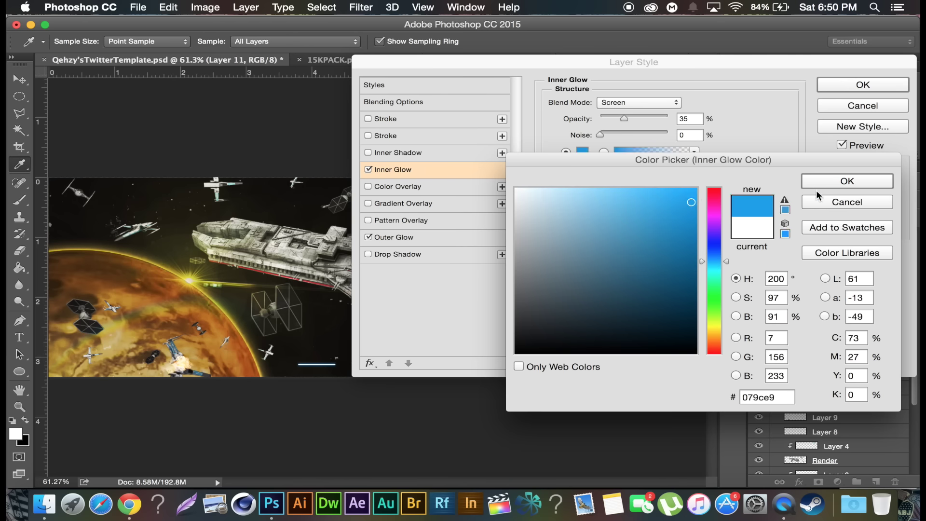
{"action": "left_click", "coordinate": [846, 182]}
{"action": "left_click", "coordinate": [862, 85]}
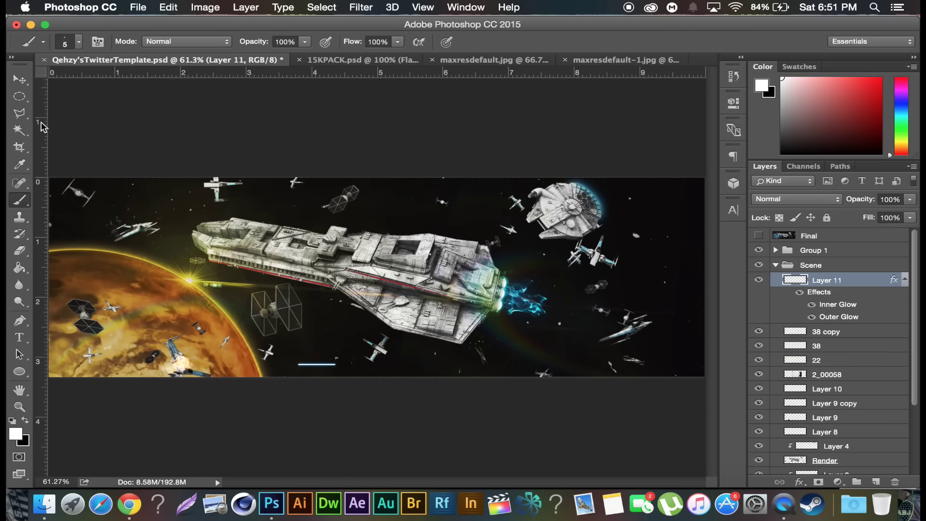
Step: Rotate the laser line to a steep diagonal and place it just under the large ship's hull, beside the big TIE fighter
{"action": "left_click", "coordinate": [19, 79]}
{"action": "key", "text": "super+t"}
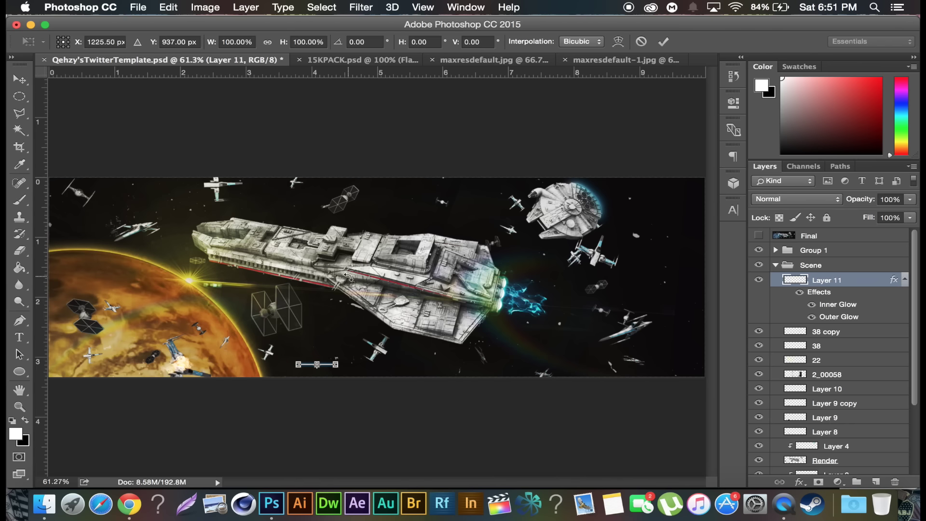
{"action": "left_click_drag", "start_coordinate": [355, 372], "coordinate": [366, 297]}
{"action": "key", "text": "Return"}
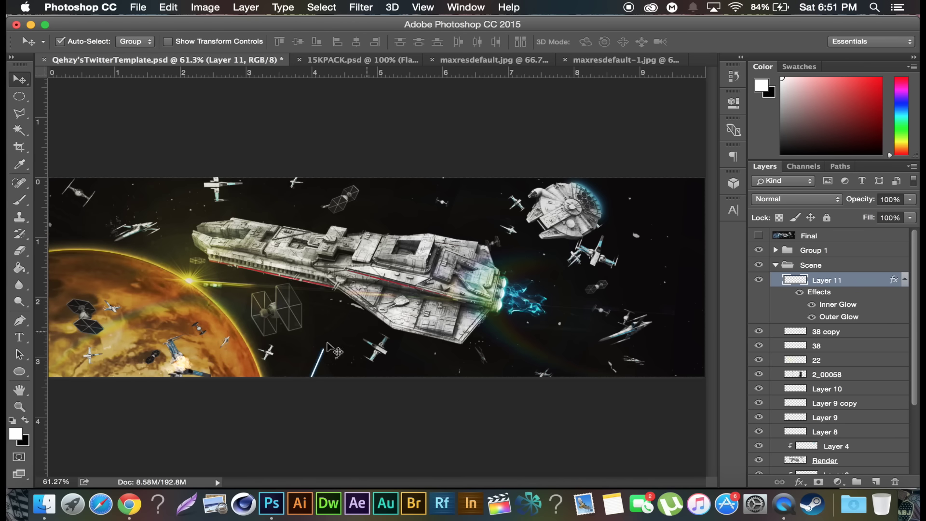
{"action": "left_click_drag", "start_coordinate": [323, 369], "coordinate": [331, 315]}
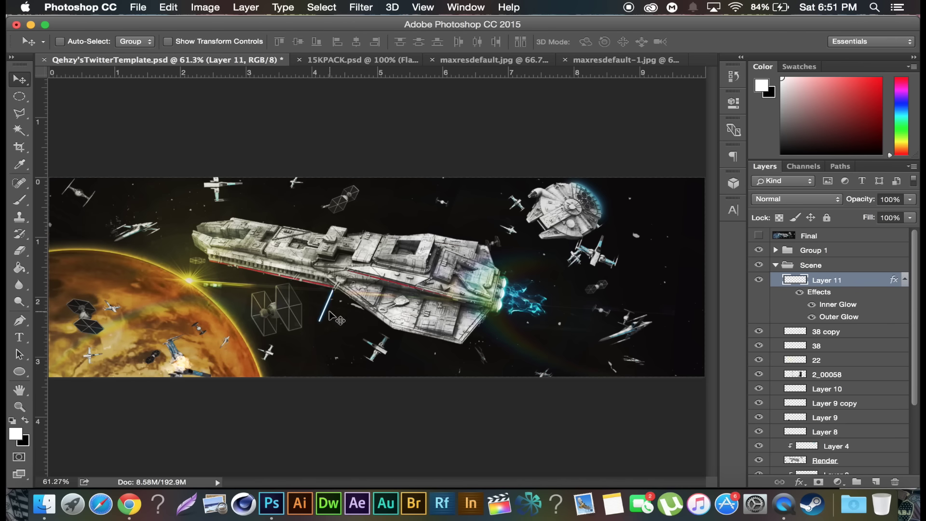
Step: Fine-tune the laser line's angle and position so it appears to fire from the underside of the large ship
{"action": "key", "text": "super+t"}
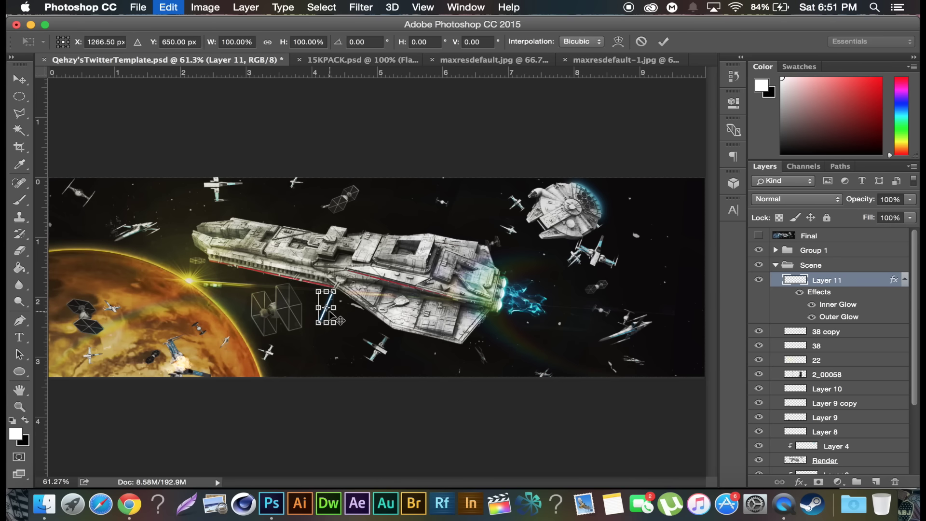
{"action": "left_click_drag", "start_coordinate": [368, 313], "coordinate": [374, 320]}
{"action": "key", "text": "Return"}
{"action": "key", "text": "Left"}
{"action": "key", "text": "Left"}
{"action": "key", "text": "Left"}
{"action": "key", "text": "Left"}
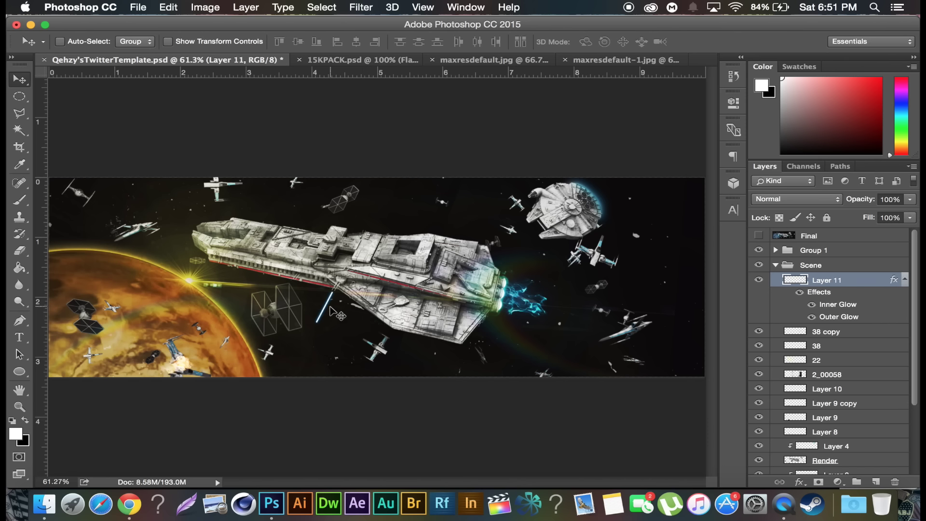
{"action": "key", "text": "super"}
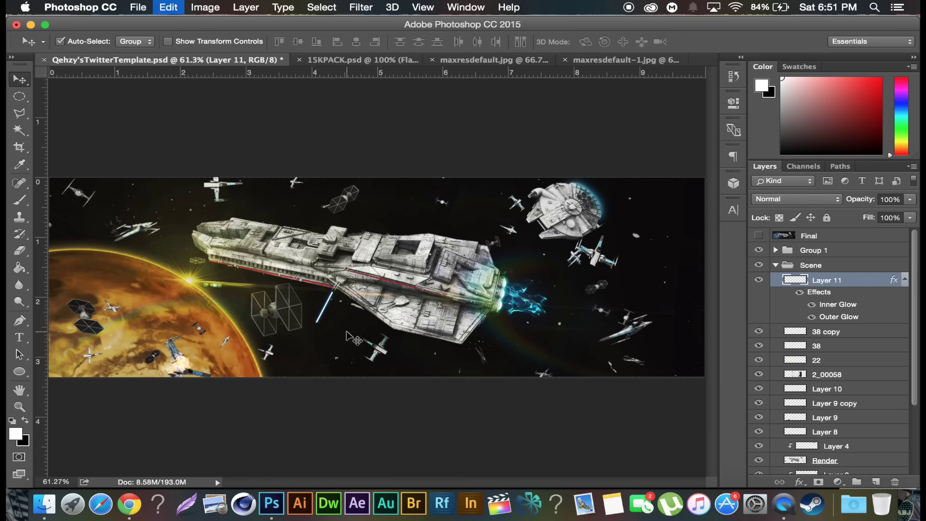
{"action": "key", "text": "super+t"}
{"action": "mouse_move", "coordinate": [333, 323]}
{"action": "left_mouse_down"}
{"action": "mouse_move", "coordinate": [329, 314]}
{"action": "mouse_move", "coordinate": [334, 321]}
{"action": "left_mouse_up"}
{"action": "key", "text": "Return"}
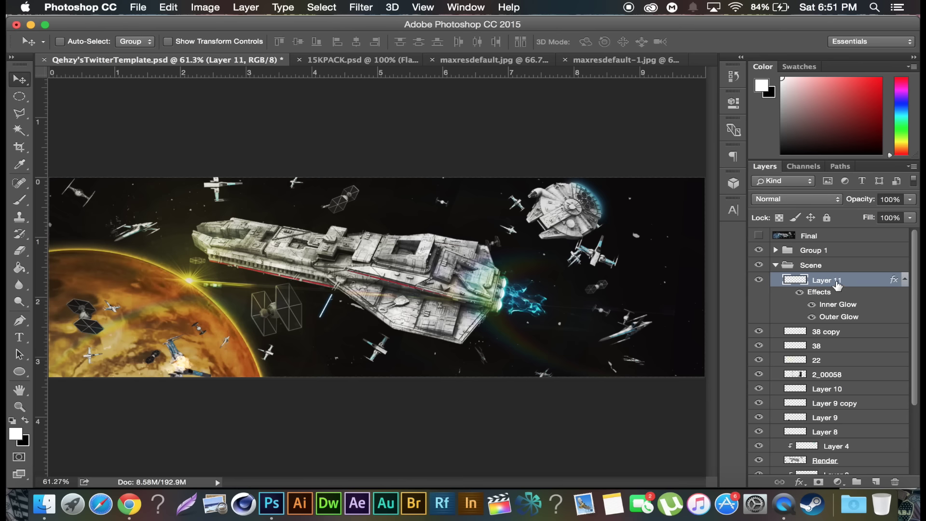
Step: Delete Layer 11 with the glowing laser line
{"action": "key", "text": "Delete"}
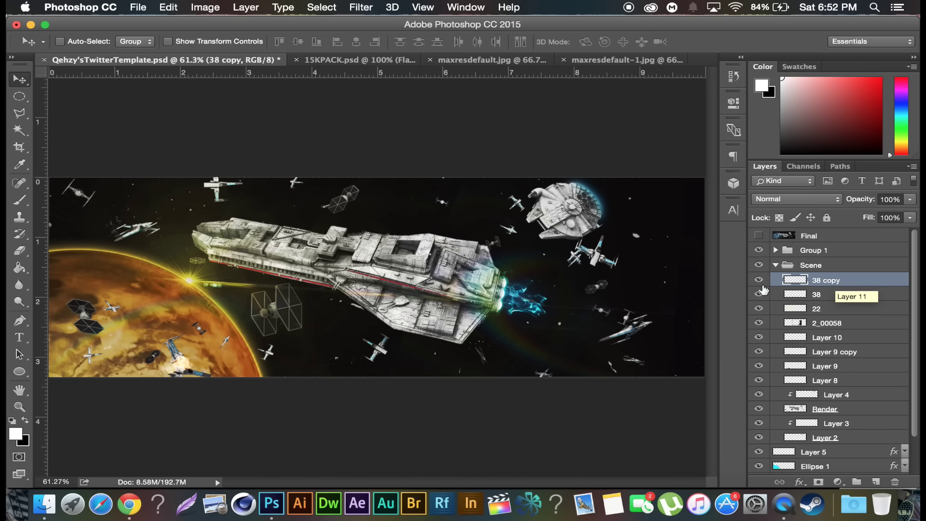
Step: Compare the current scene with the finished reference by repeatedly showing and hiding the Final layer
{"action": "key", "text": "super+minus"}
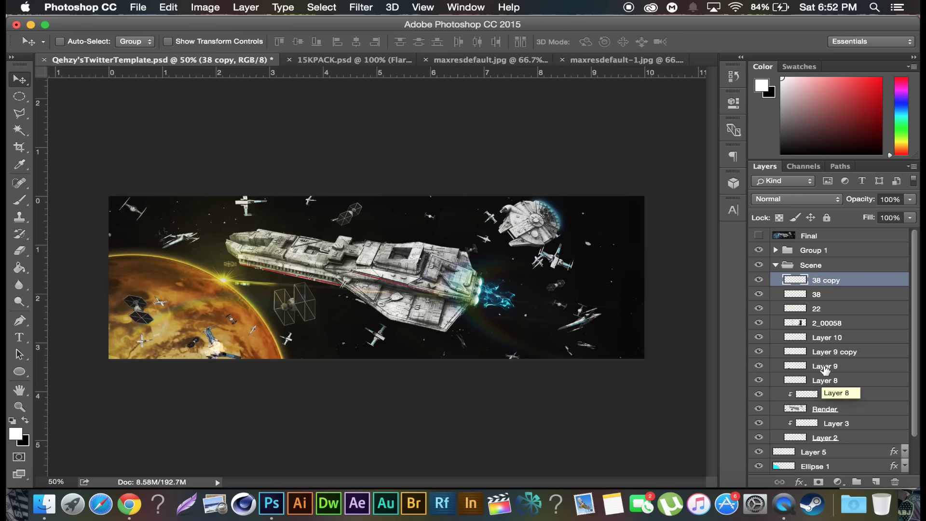
{"action": "left_click", "coordinate": [753, 236]}
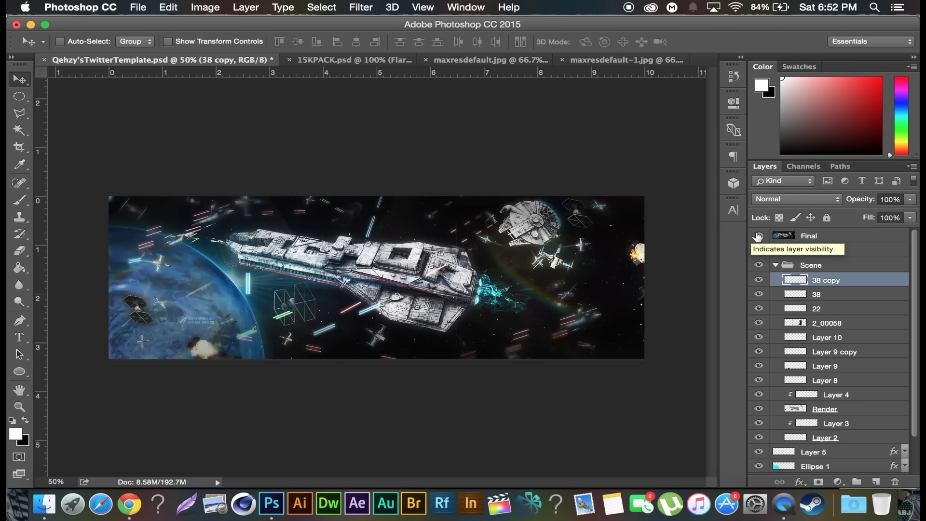
{"action": "left_click", "coordinate": [758, 236]}
{"action": "left_click", "coordinate": [758, 236]}
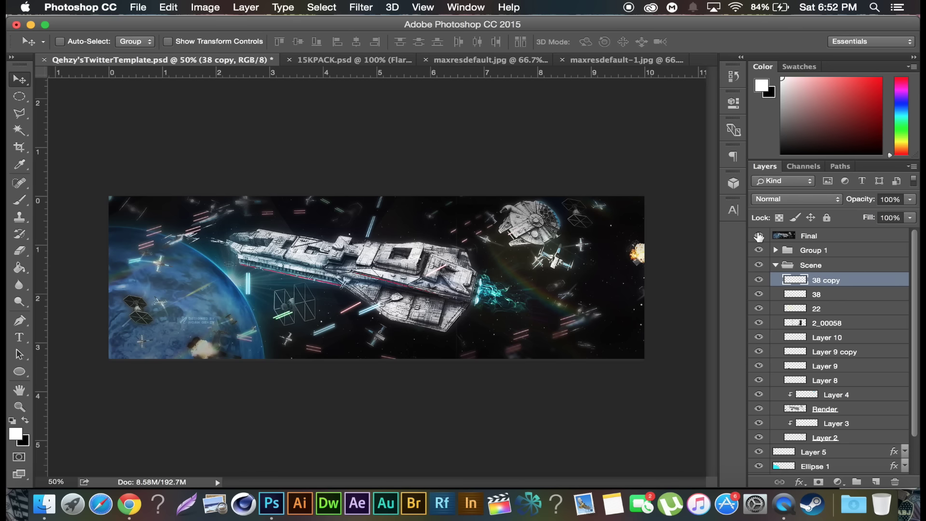
{"action": "left_click", "coordinate": [758, 237]}
{"action": "left_click", "coordinate": [758, 236]}
{"action": "left_click", "coordinate": [758, 237]}
{"action": "left_click", "coordinate": [758, 236]}
{"action": "left_click", "coordinate": [758, 236]}
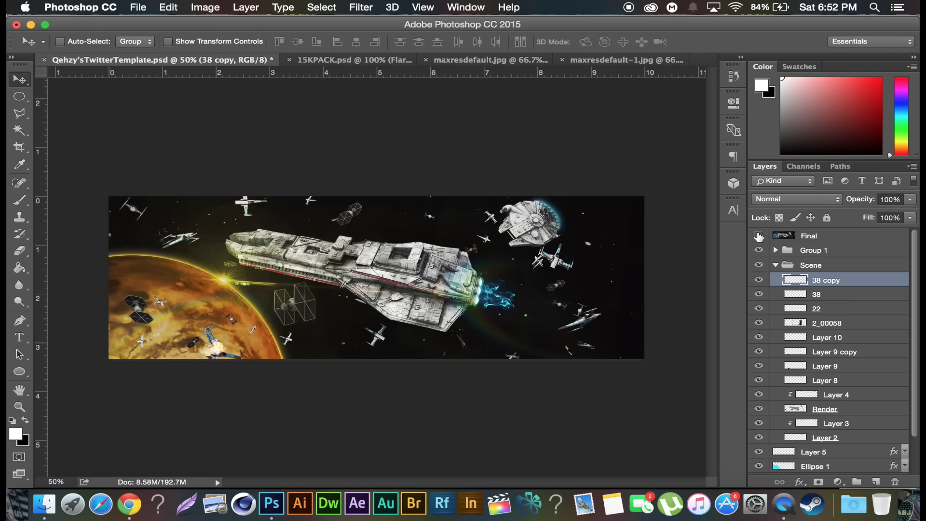
{"action": "left_click", "coordinate": [758, 236]}
{"action": "left_click", "coordinate": [759, 236]}
{"action": "left_click", "coordinate": [758, 237]}
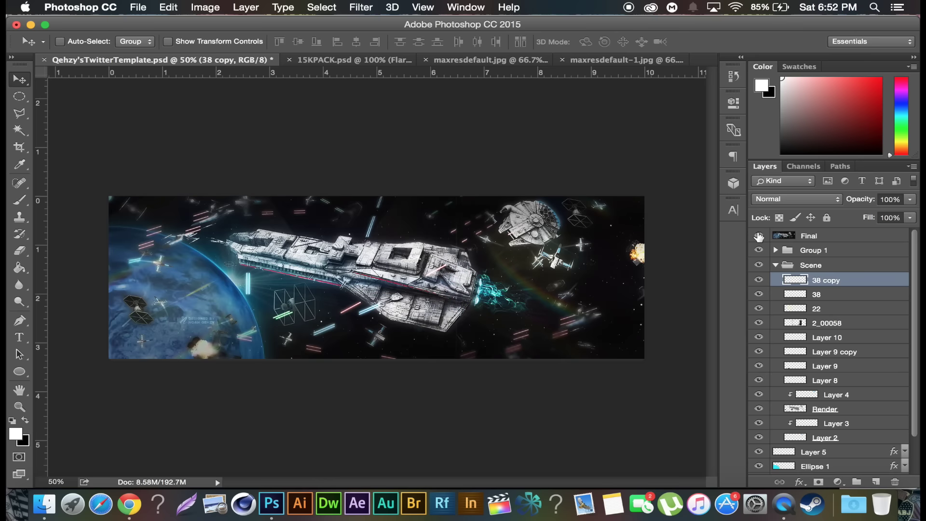
{"action": "left_click", "coordinate": [759, 237]}
{"action": "left_click", "coordinate": [758, 237]}
{"action": "left_click", "coordinate": [758, 236]}
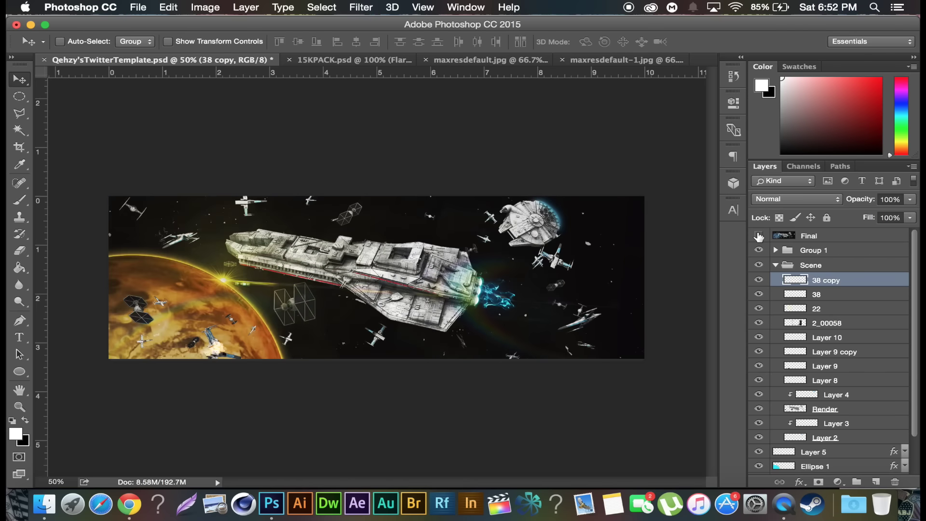
Step: Identify the ship layers by toggling their visibility, group everything from Layer 2 up to 2_00058, and name the group Ships
{"action": "scroll", "coordinate": [842, 339], "scroll_direction": "down", "scroll_amount": 2}
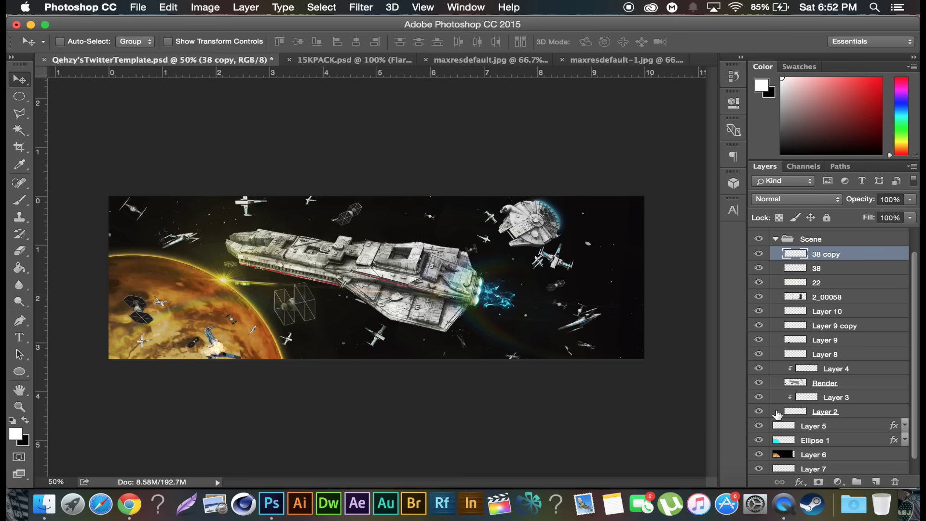
{"action": "left_click", "coordinate": [759, 410]}
{"action": "left_click", "coordinate": [759, 411]}
{"action": "left_click", "coordinate": [831, 414]}
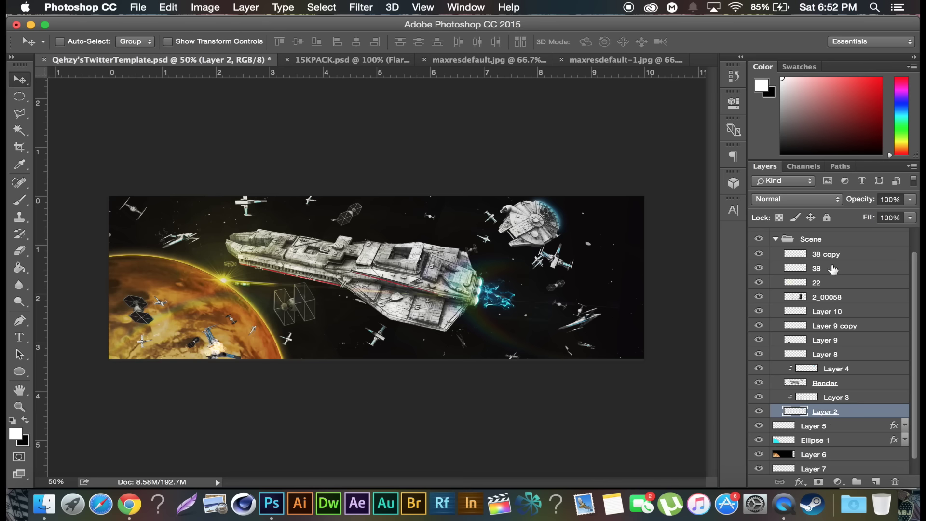
{"action": "left_click", "coordinate": [759, 254]}
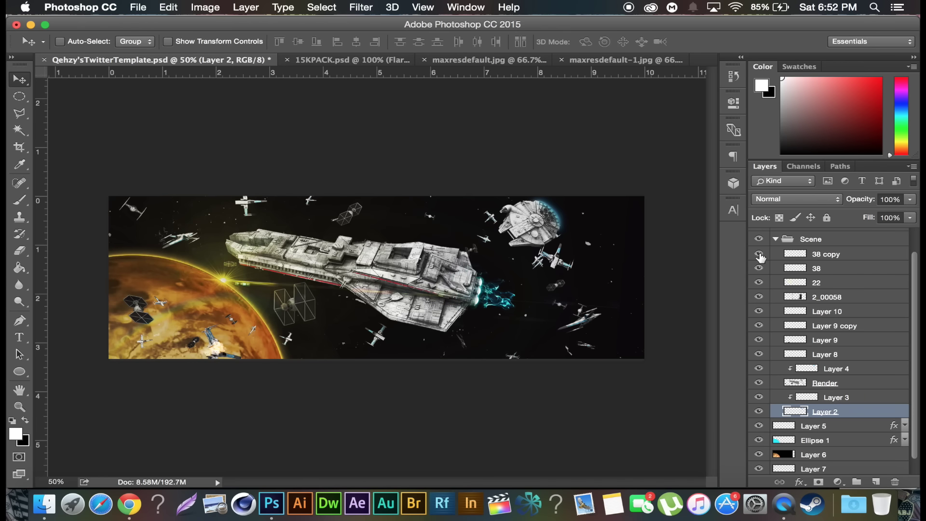
{"action": "left_click", "coordinate": [760, 268]}
{"action": "left_click", "coordinate": [760, 270]}
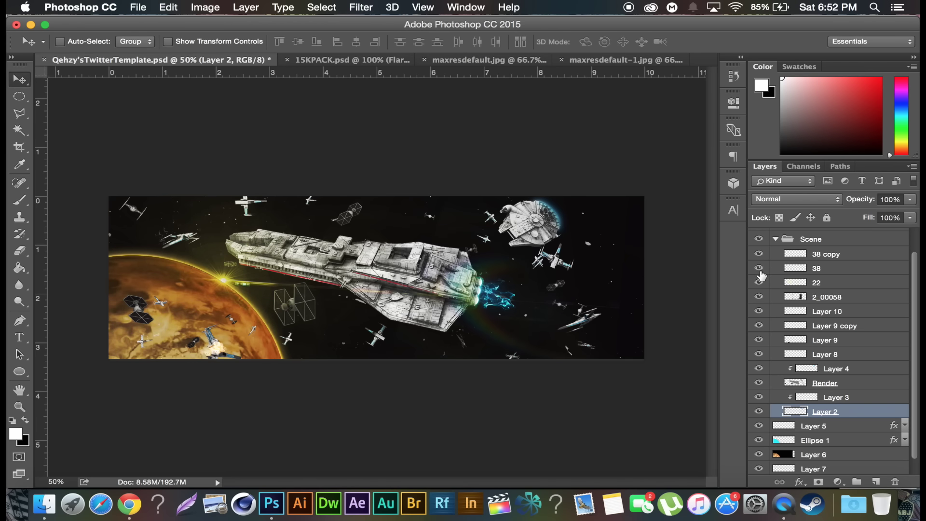
{"action": "left_click", "coordinate": [759, 297]}
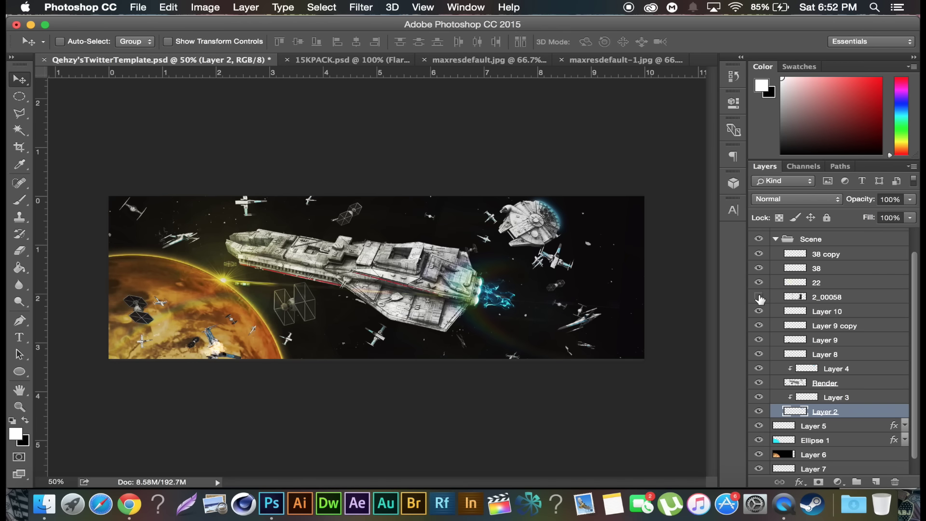
{"action": "left_click", "coordinate": [759, 297]}
{"action": "left_click", "coordinate": [759, 283]}
{"action": "left_click", "coordinate": [759, 282]}
{"action": "left_click", "coordinate": [838, 299], "text": "shift"}
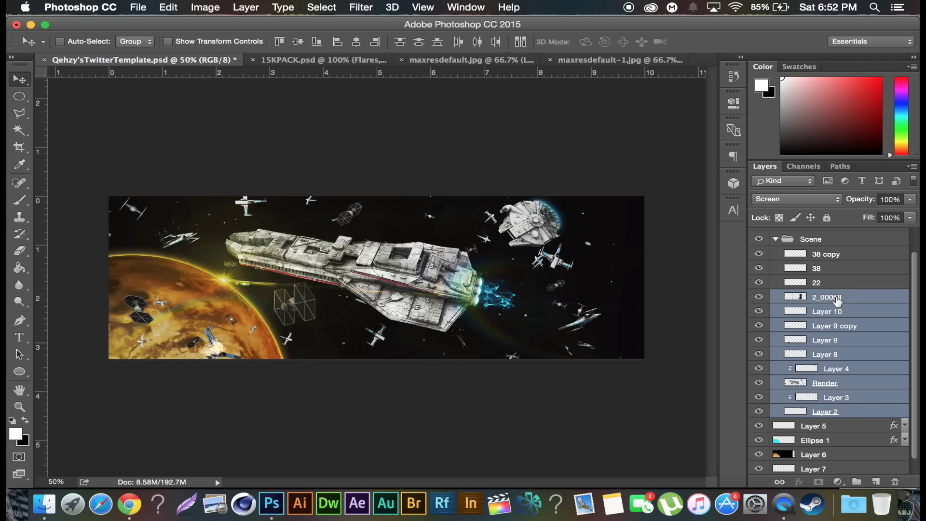
{"action": "key", "text": "super+g"}
{"action": "double_click", "coordinate": [822, 323]}
{"action": "type", "text": "Ships"}
{"action": "key", "text": "Return"}
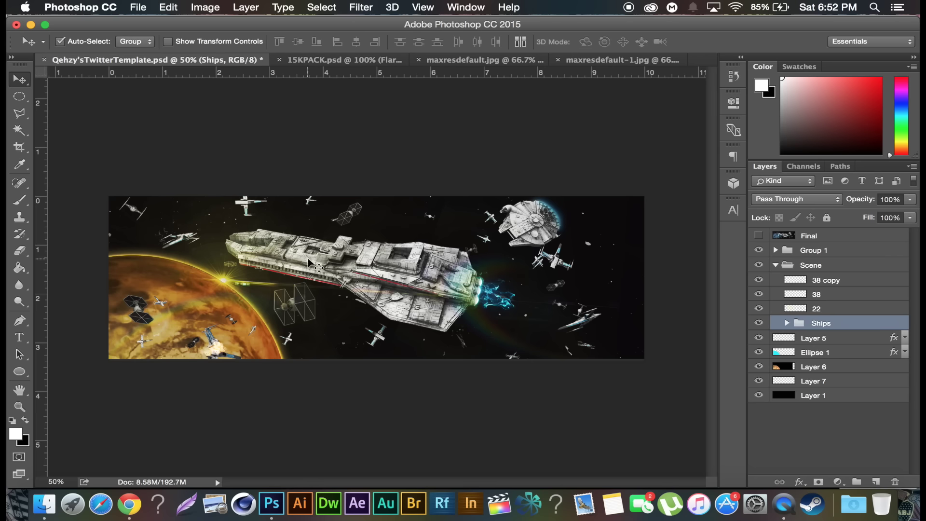
Step: Duplicate the Ships group and move the copy far enough right that its small fighters fill the header's empty right end
{"action": "key", "text": "super+j"}
{"action": "left_click_drag", "start_coordinate": [475, 289], "coordinate": [657, 294]}
{"action": "left_click_drag", "start_coordinate": [569, 327], "coordinate": [630, 249]}
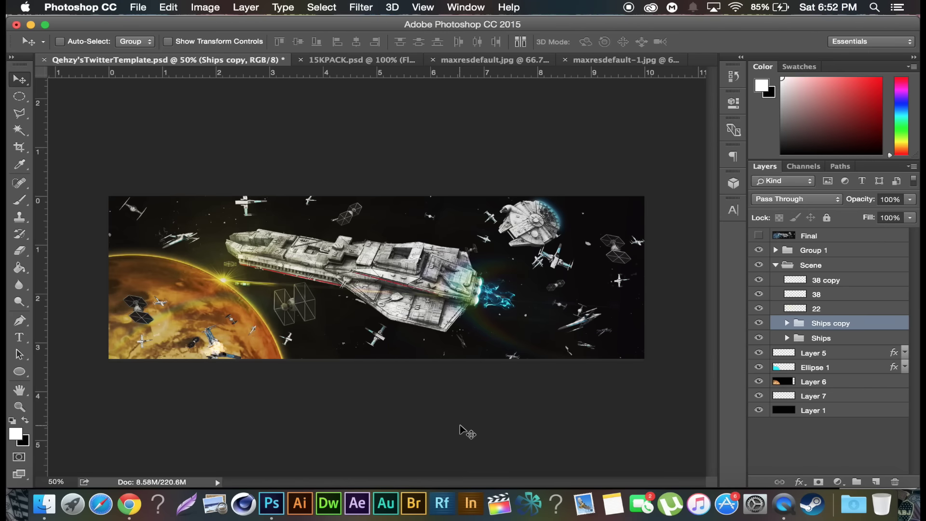
Step: Duplicate the Ships copy group and move the new copy left so its fighters fill the header's left end around the planet
{"action": "key", "text": "super"}
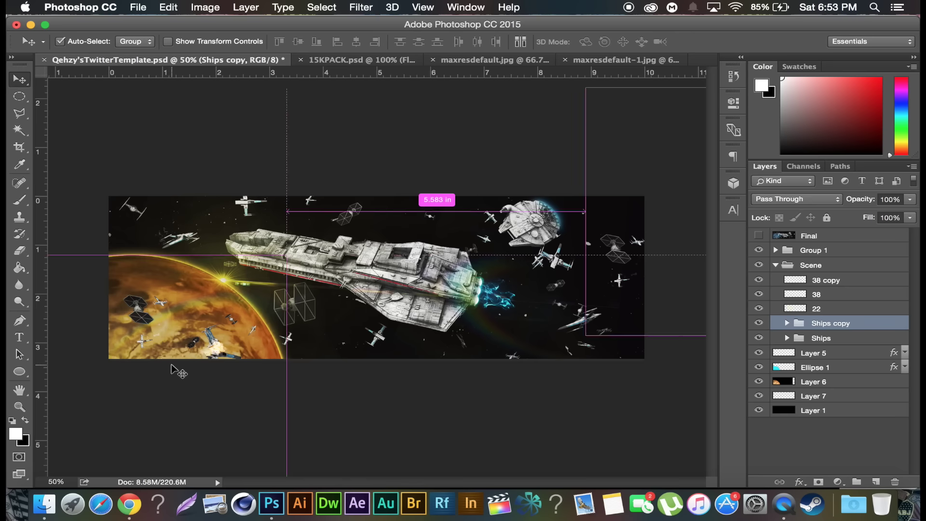
{"action": "key", "text": "super+minus"}
{"action": "key", "text": "super+j"}
{"action": "left_click_drag", "start_coordinate": [583, 226], "coordinate": [251, 274]}
{"action": "left_click_drag", "start_coordinate": [192, 246], "coordinate": [171, 242]}
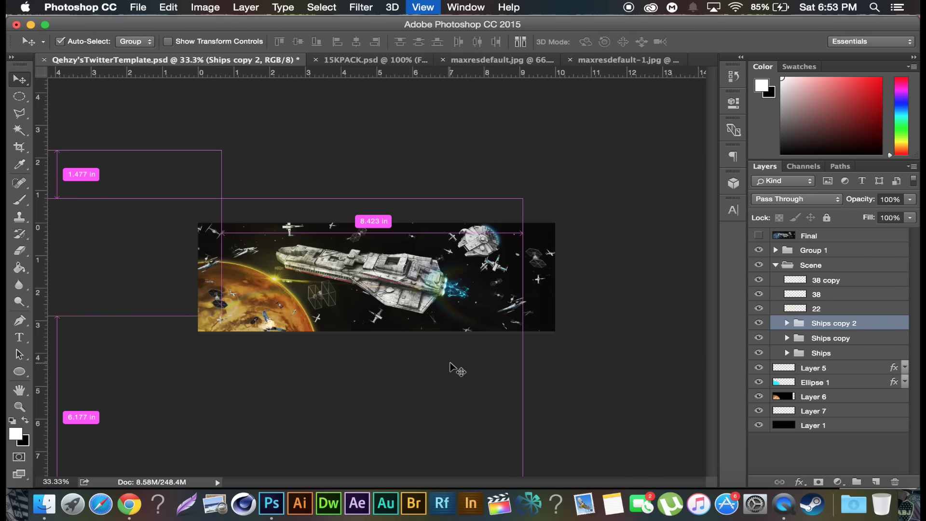
{"action": "key", "text": "super+equal"}
{"action": "key", "text": "super"}
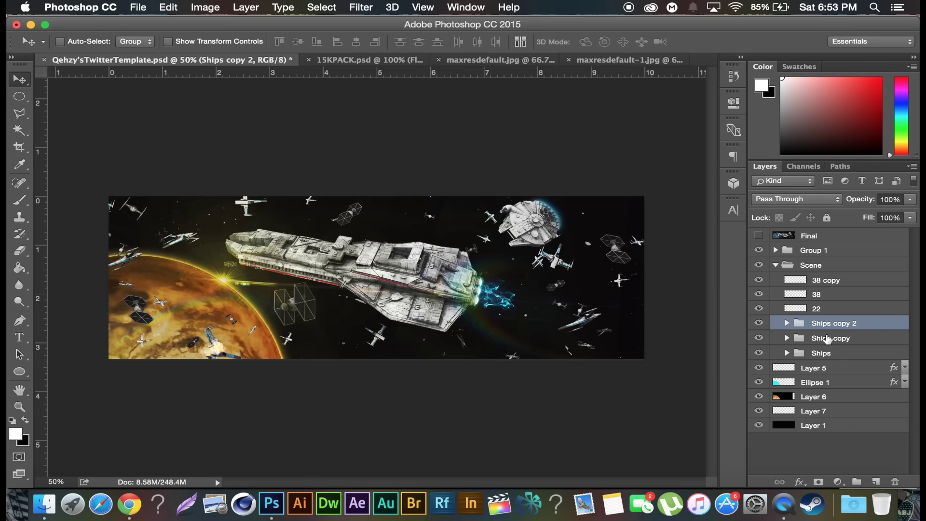
Step: Add a new empty layer above 2_00058 inside the Ships group
{"action": "left_click", "coordinate": [786, 353]}
{"action": "left_click", "coordinate": [858, 370]}
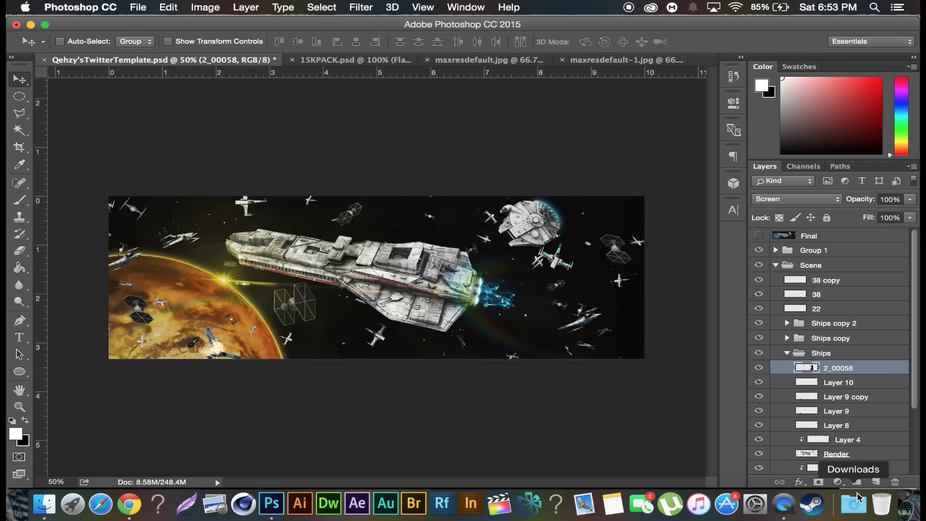
{"action": "left_click", "coordinate": [876, 482]}
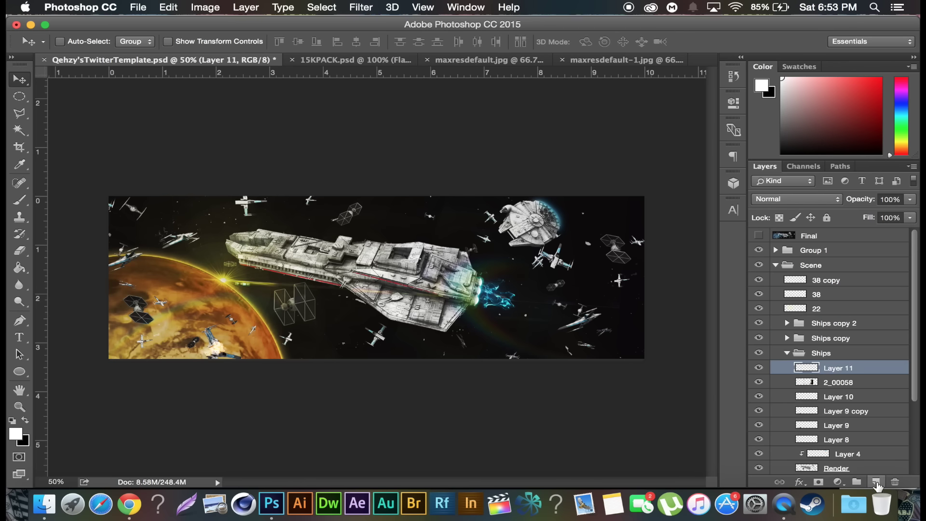
Step: With the Pen tool, draw a short straight path from the X-wing below the large ship, slanting away toward the lower right
{"action": "left_click", "coordinate": [24, 202]}
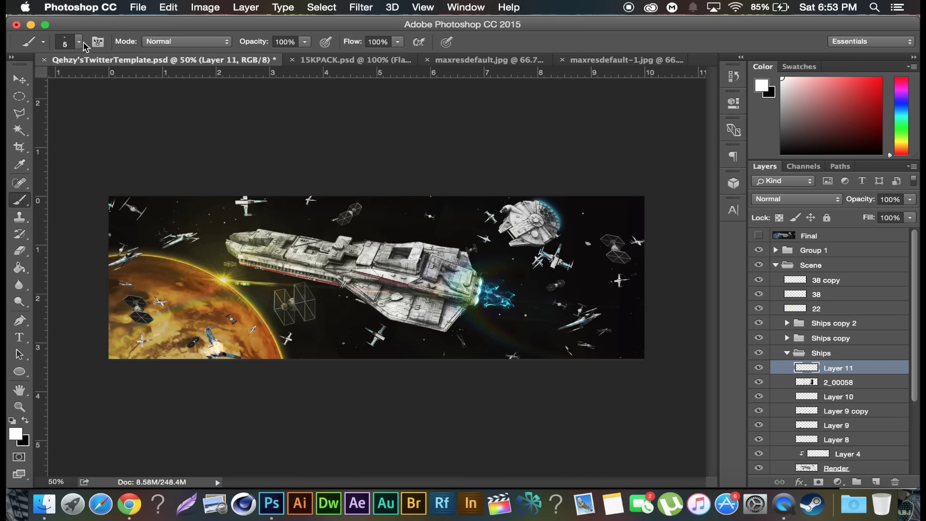
{"action": "left_click", "coordinate": [23, 318]}
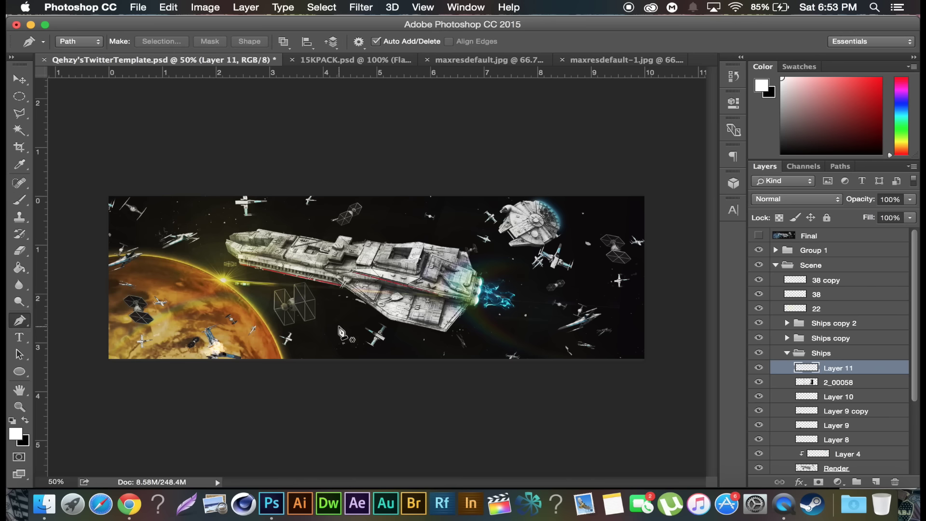
{"action": "key", "text": "super+equal"}
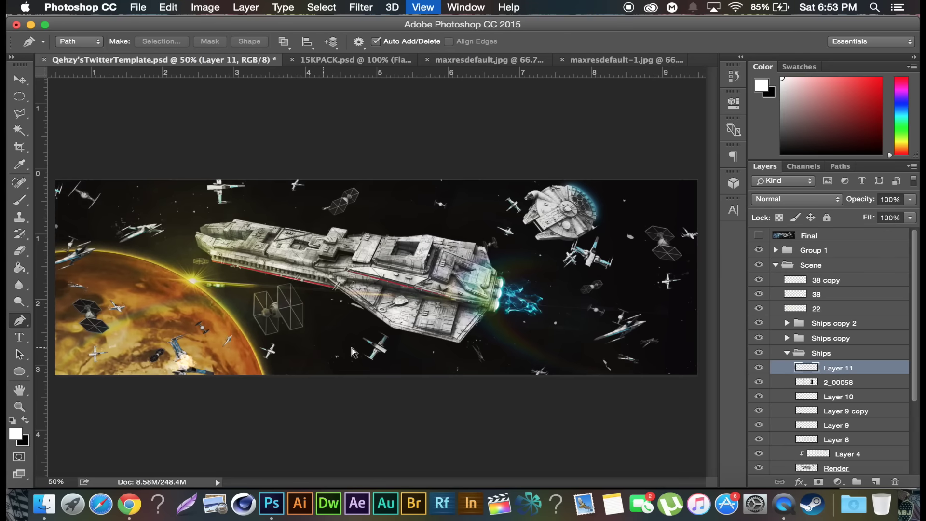
{"action": "key", "text": "super+equal"}
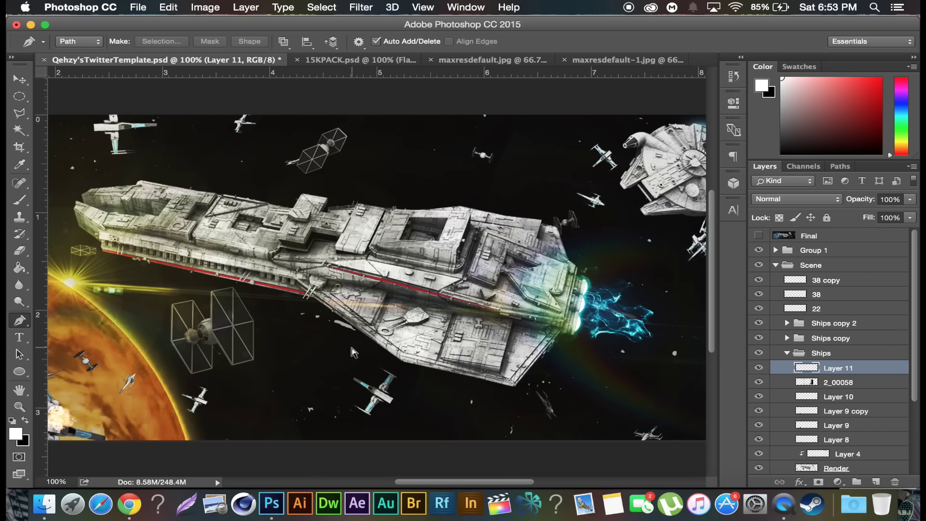
{"action": "scroll", "coordinate": [356, 354], "scroll_direction": "down", "scroll_amount": 2}
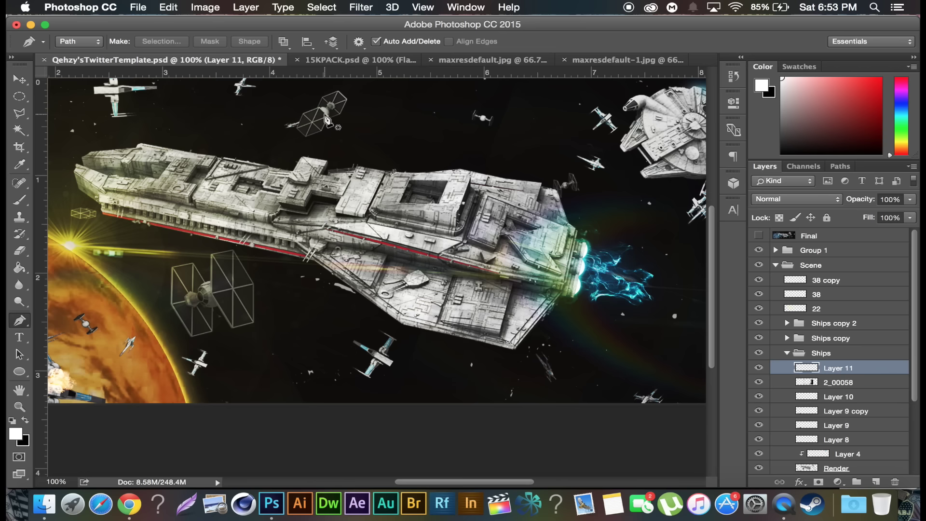
{"action": "scroll", "coordinate": [306, 213], "scroll_direction": "down", "scroll_amount": 1}
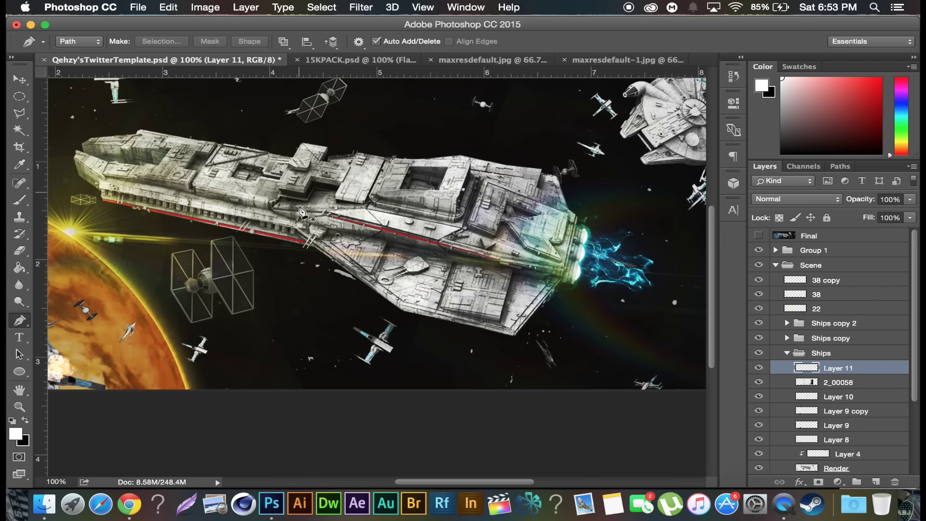
{"action": "left_click", "coordinate": [396, 352]}
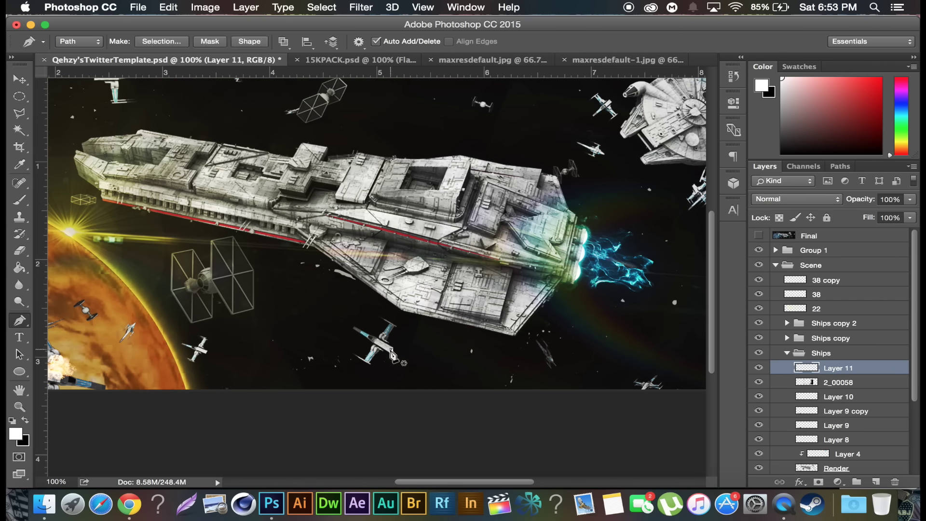
{"action": "left_click", "coordinate": [425, 367]}
Step: Set the brush to a soft round tip, 5 px with 0% hardness, and undo a test stroke made with it
{"action": "left_click", "coordinate": [19, 199]}
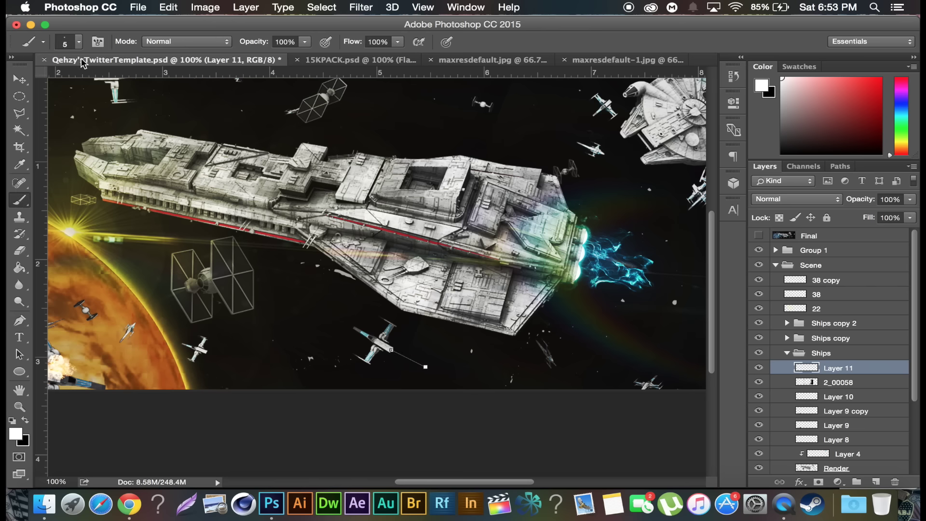
{"action": "left_click", "coordinate": [80, 43]}
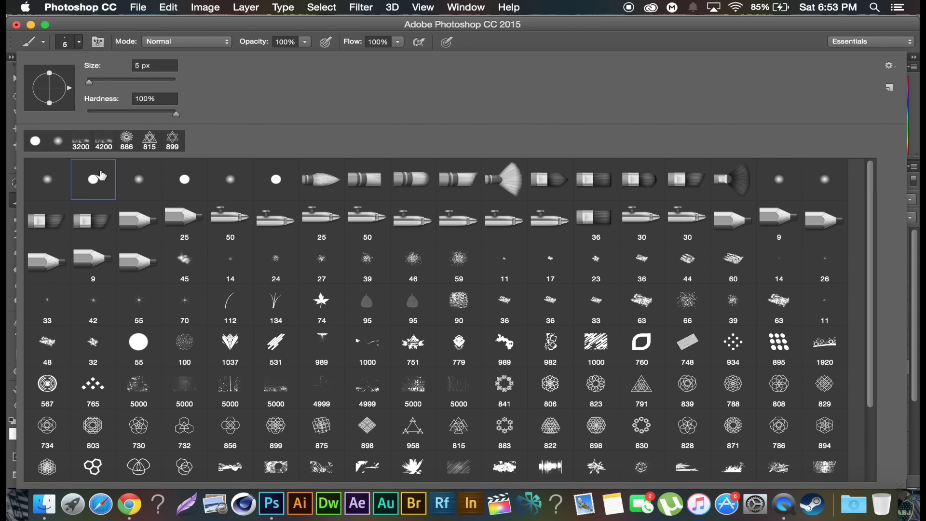
{"action": "left_click", "coordinate": [142, 184]}
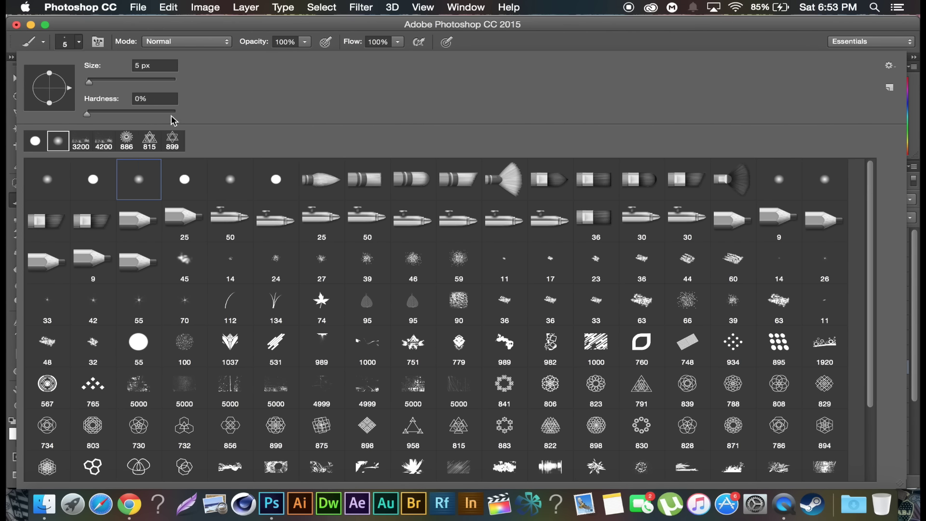
{"action": "left_click", "coordinate": [371, 24]}
{"action": "left_click_drag", "start_coordinate": [282, 332], "coordinate": [340, 333]}
{"action": "key", "text": "super+z"}
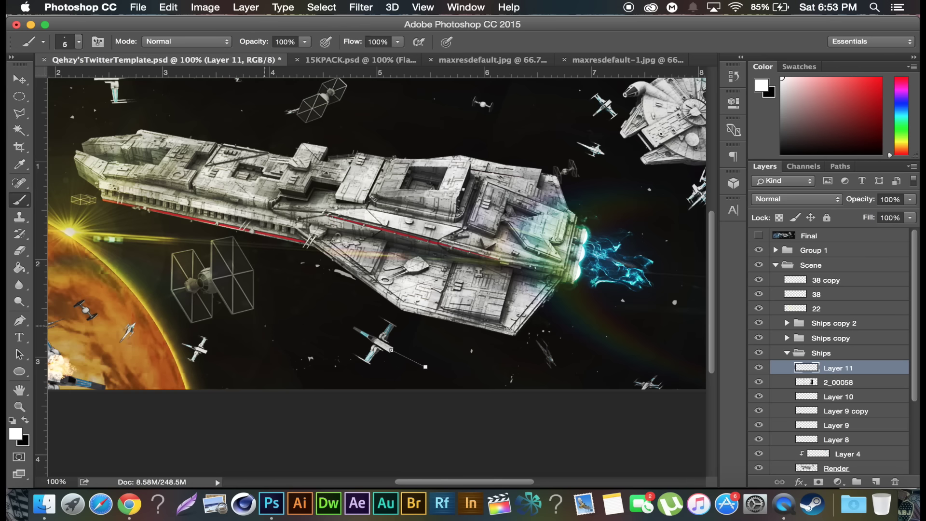
Step: Stroke the X-wing's laser path with the white brush and delete the path
{"action": "left_click", "coordinate": [19, 321]}
{"action": "right_click", "coordinate": [457, 346]}
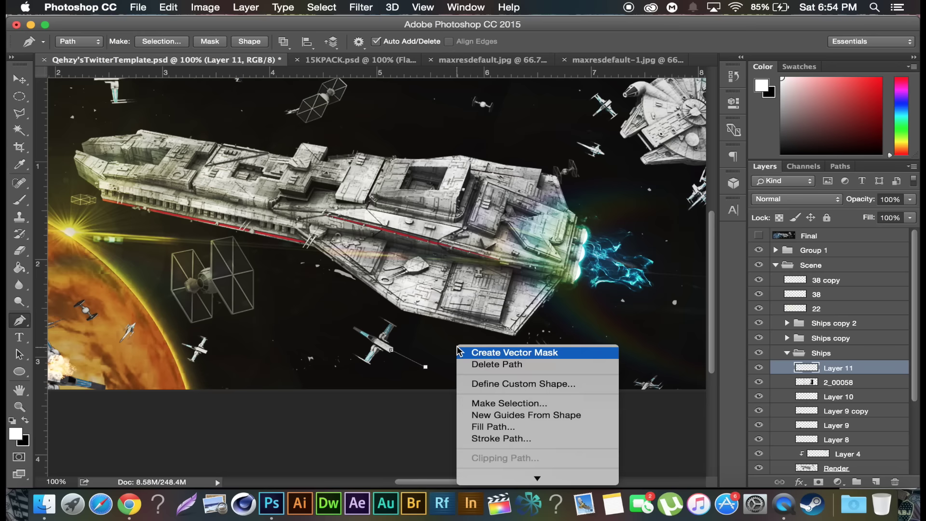
{"action": "left_click", "coordinate": [487, 439]}
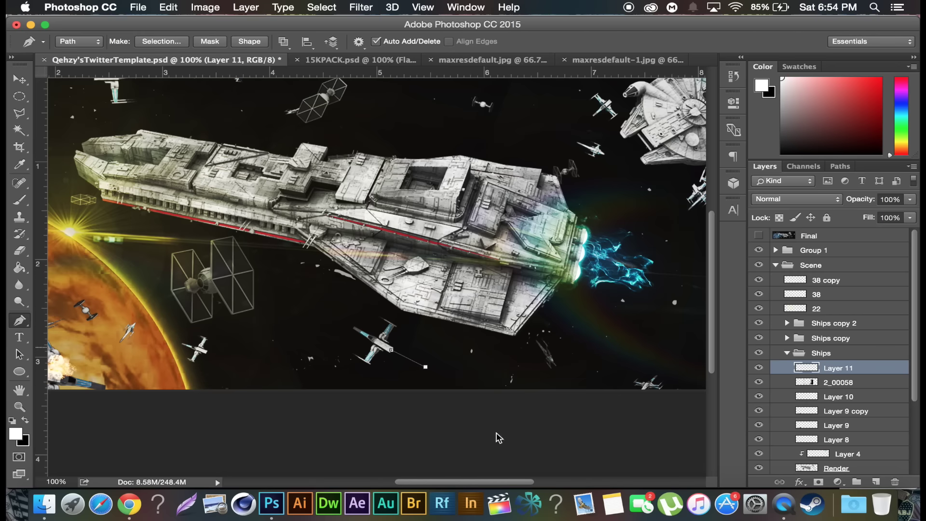
{"action": "left_click", "coordinate": [575, 226]}
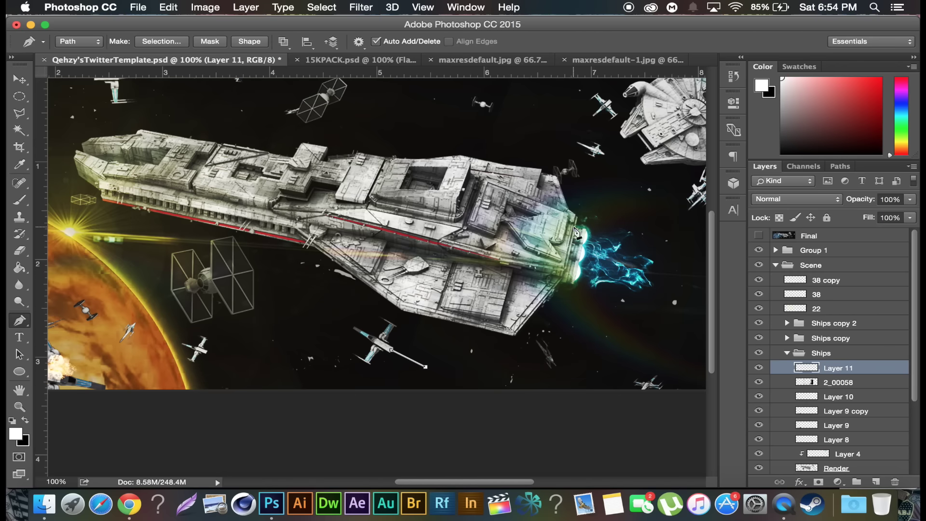
{"action": "right_click", "coordinate": [463, 347]}
{"action": "left_click", "coordinate": [482, 362]}
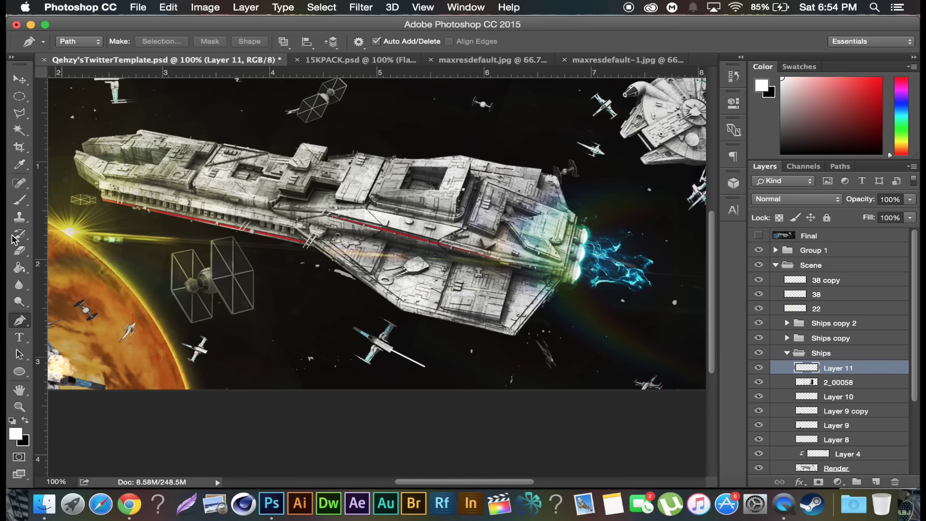
Step: Fade the laser streak with a 400 px Eraser and lower Layer 11's opacity to 66%
{"action": "left_click", "coordinate": [19, 252]}
{"action": "key", "text": "bracketleft"}
{"action": "key", "text": "bracketleft"}
{"action": "key", "text": "bracketleft"}
{"action": "key", "text": "bracketleft"}
{"action": "key", "text": "bracketleft"}
{"action": "key", "text": "bracketleft"}
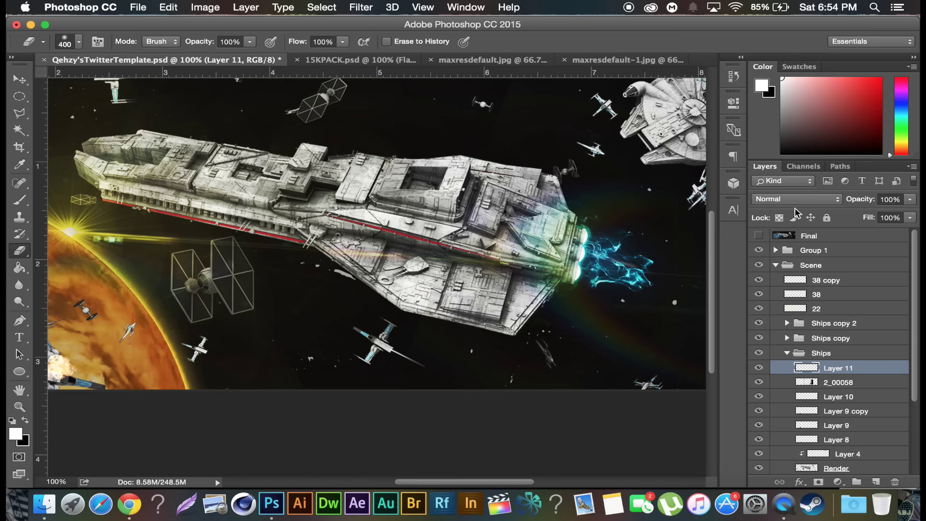
{"action": "left_click_drag", "start_coordinate": [858, 199], "coordinate": [836, 203]}
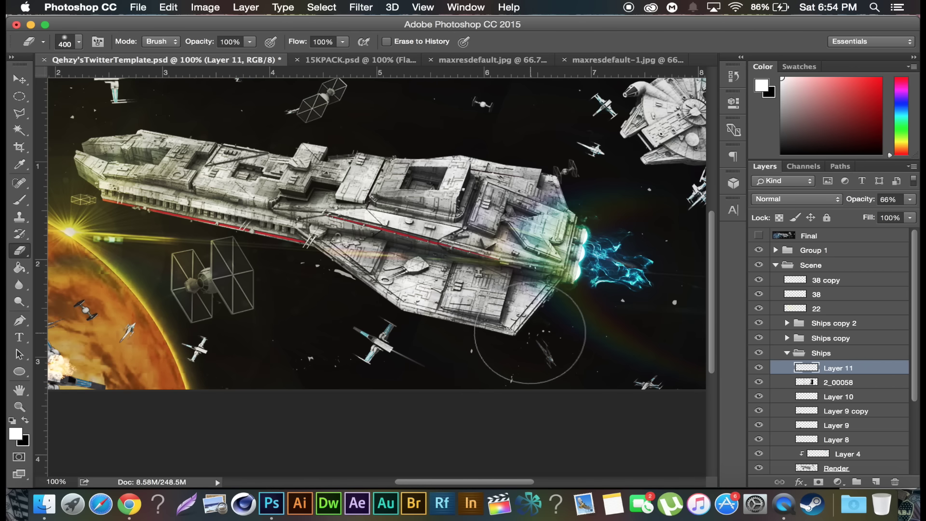
{"action": "key", "text": "super+minus"}
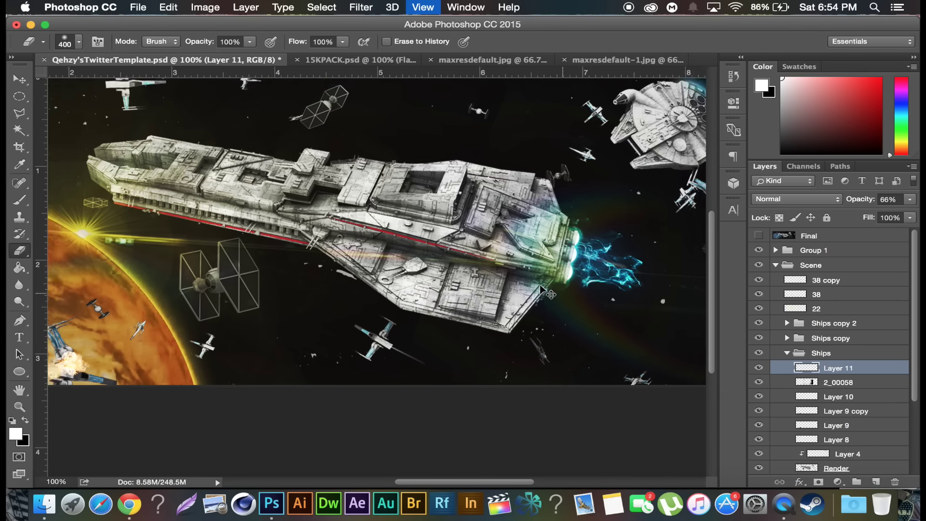
{"action": "key", "text": "super+minus"}
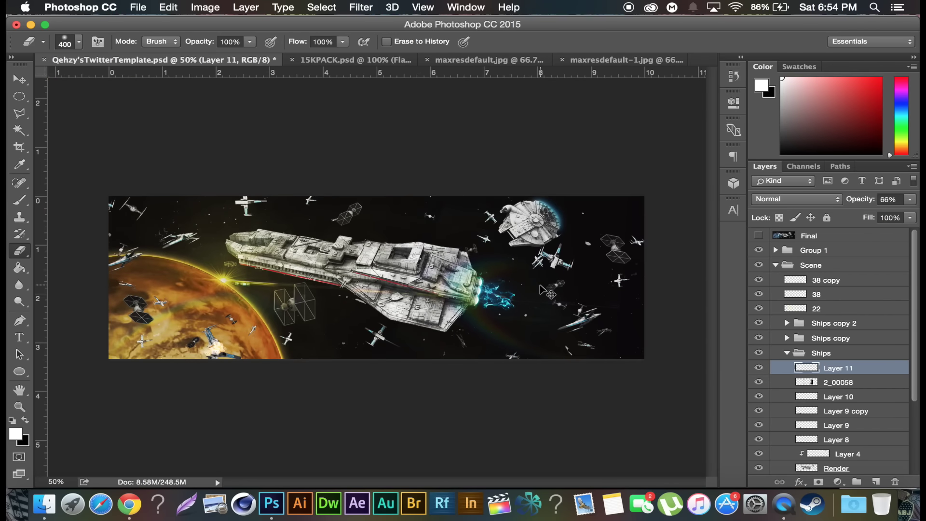
Step: Duplicate the Ships, Ships copy and Ships copy 2 groups, and undo a trial merge of the duplicates
{"action": "left_click", "coordinate": [787, 354]}
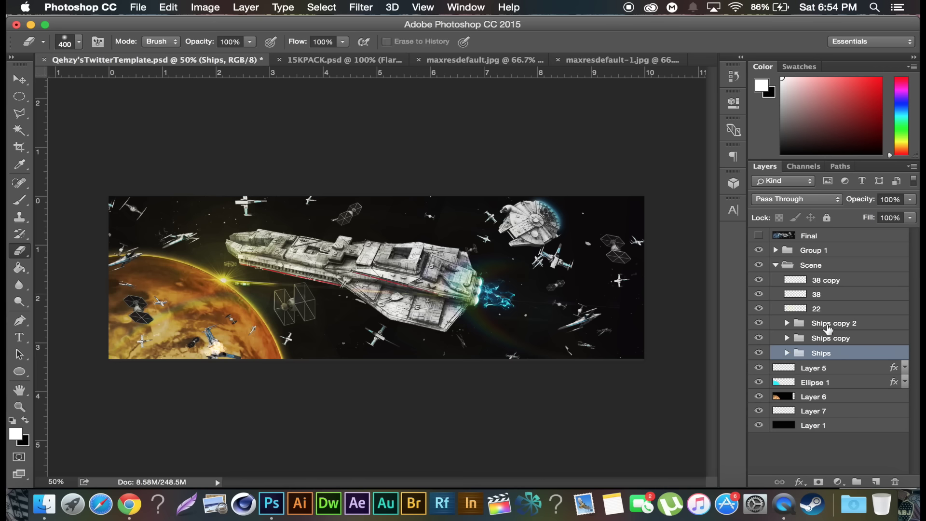
{"action": "left_click", "coordinate": [879, 329], "text": "shift"}
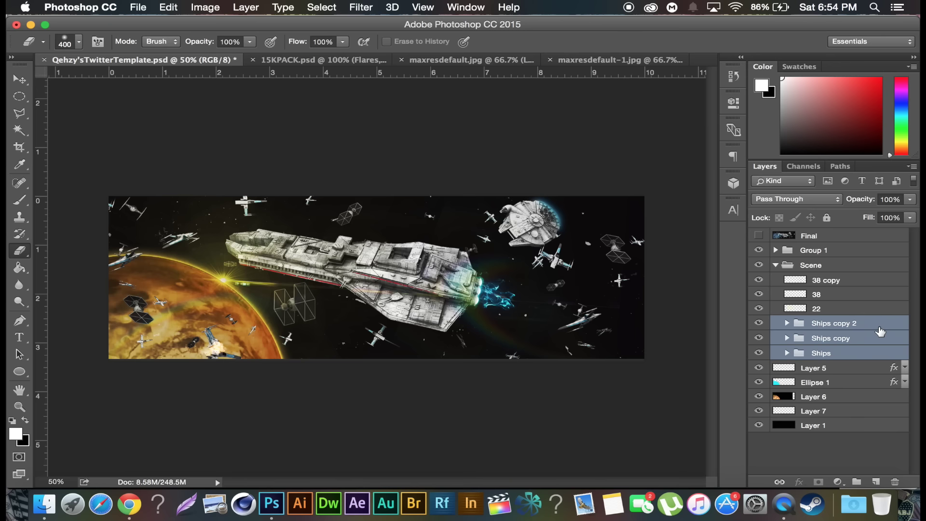
{"action": "key", "text": "super+j"}
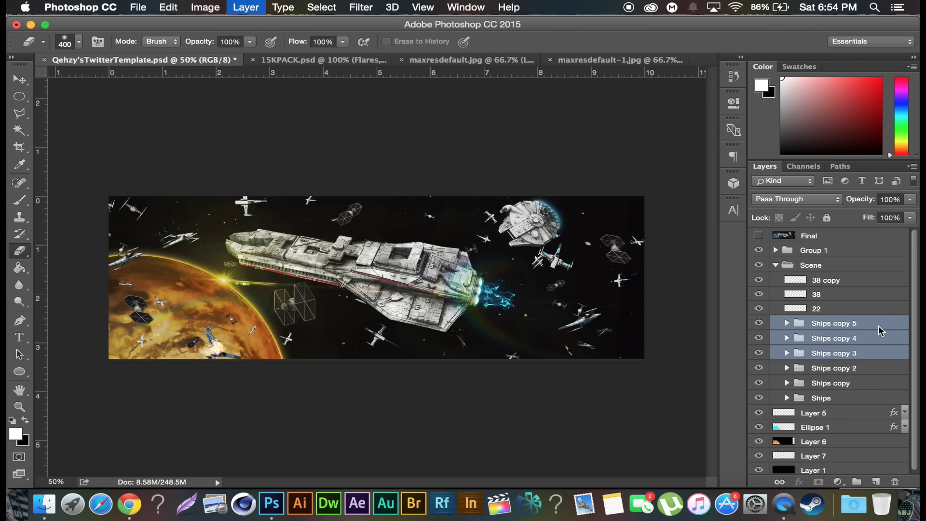
{"action": "key", "text": "super+e"}
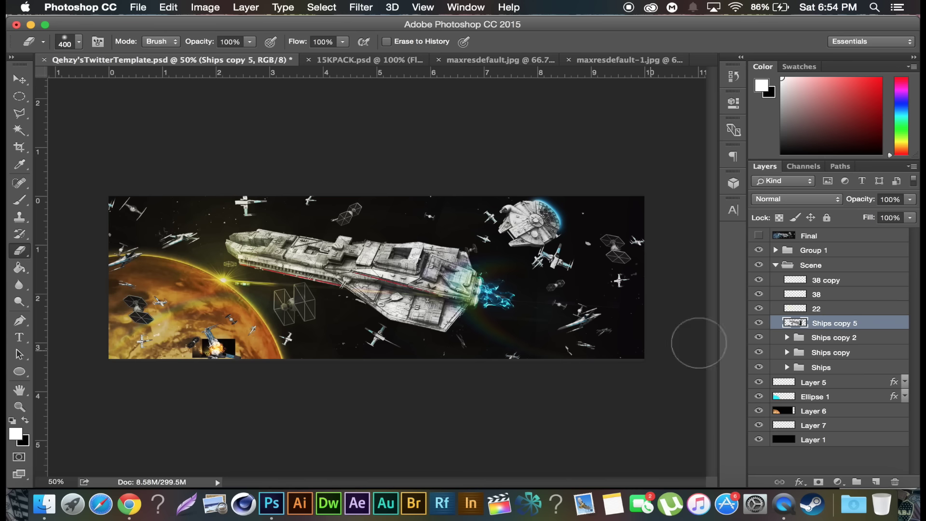
{"action": "key", "text": "super+z"}
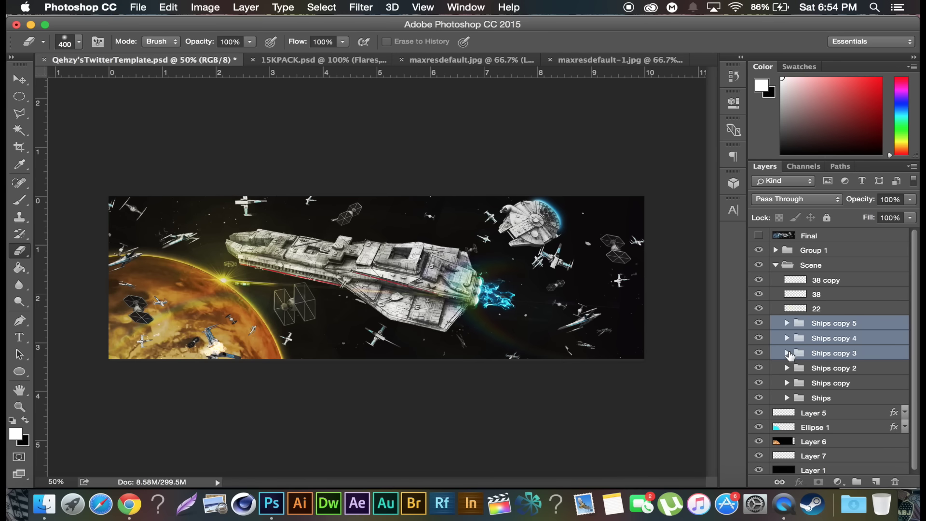
Step: Identify the explosion layers in the Ships copy 3 group by toggling visibility, and hide Layer 9 and Layer 9 copy
{"action": "left_click", "coordinate": [758, 353]}
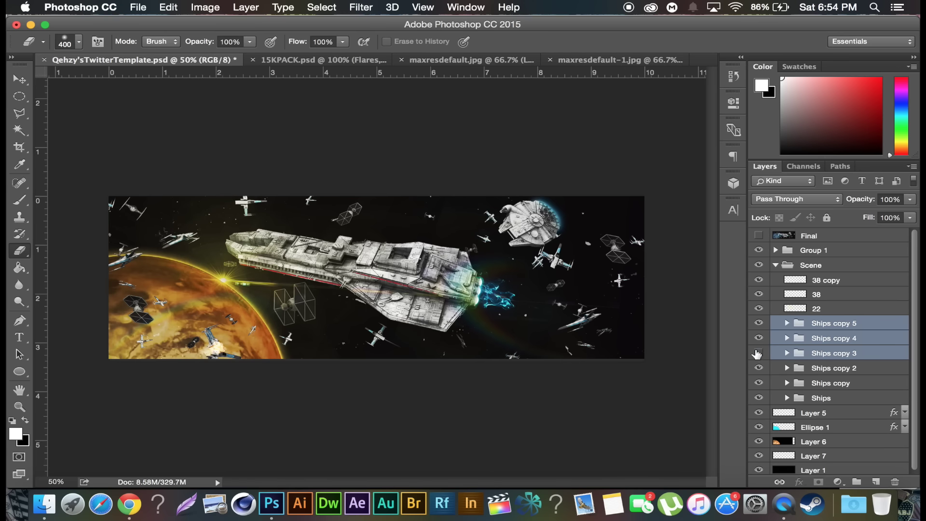
{"action": "left_click", "coordinate": [758, 353]}
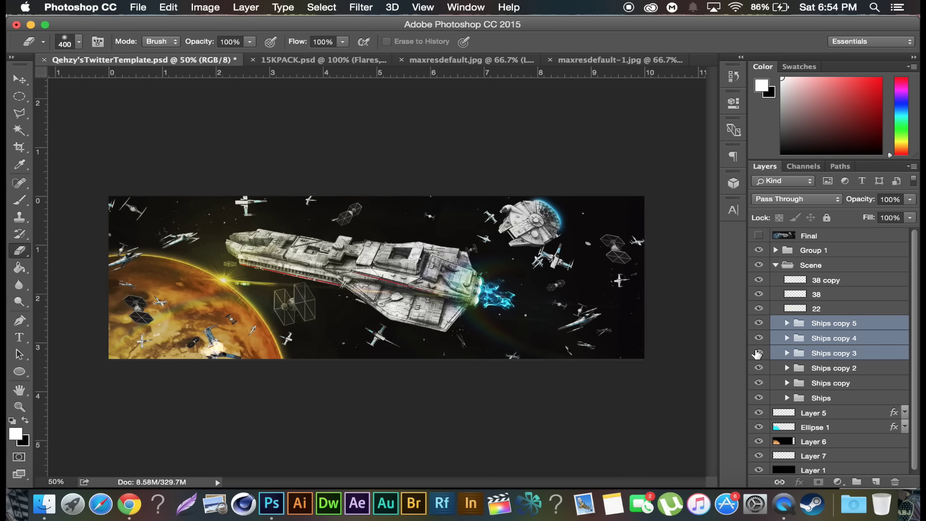
{"action": "left_click", "coordinate": [757, 353]}
{"action": "left_click", "coordinate": [758, 353]}
{"action": "left_click", "coordinate": [786, 353]}
{"action": "scroll", "coordinate": [866, 389], "scroll_direction": "down", "scroll_amount": 1}
{"action": "scroll", "coordinate": [865, 388], "scroll_direction": "down", "scroll_amount": 1}
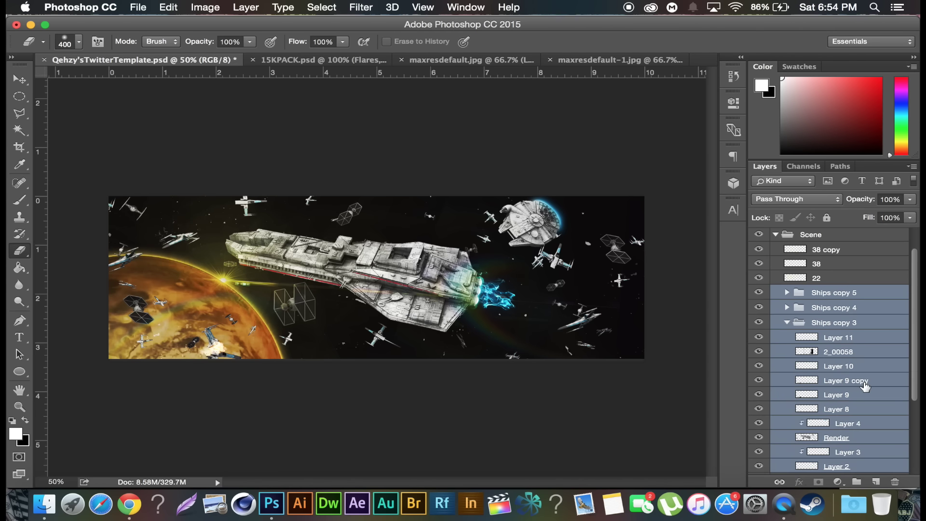
{"action": "left_click", "coordinate": [759, 352]}
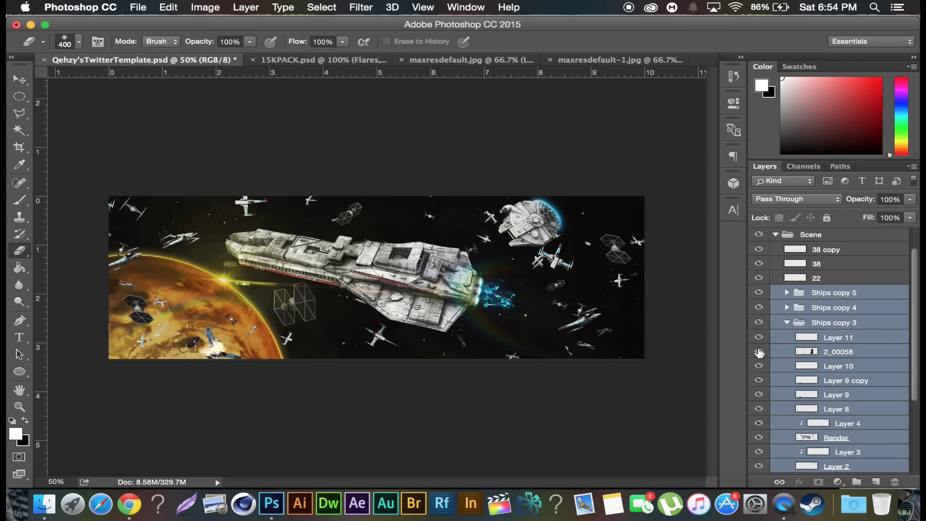
{"action": "left_click", "coordinate": [758, 353]}
{"action": "scroll", "coordinate": [835, 375], "scroll_direction": "down", "scroll_amount": 5}
{"action": "left_click", "coordinate": [759, 336]}
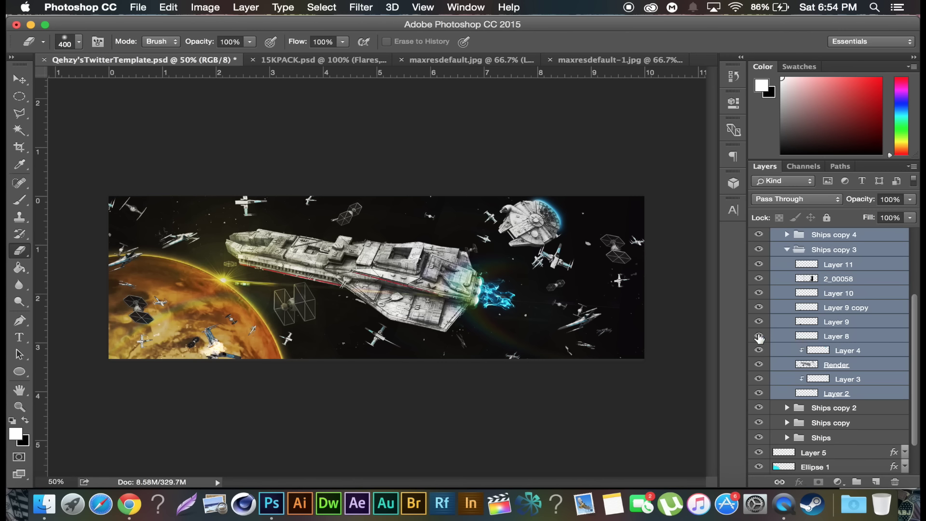
{"action": "left_click", "coordinate": [759, 322]}
{"action": "left_click", "coordinate": [759, 307]}
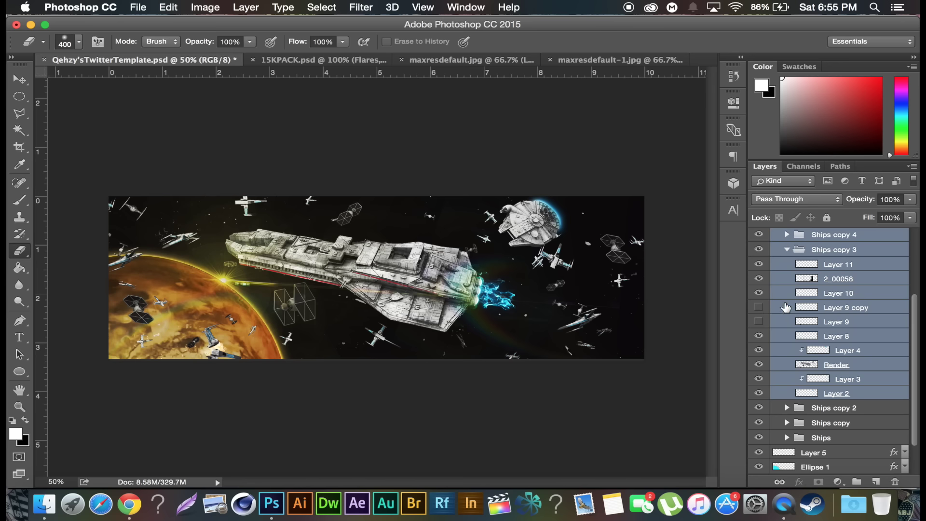
Step: Merge the Ships copy 3, 4 and 5 groups into a single layer and toggle its visibility to check it
{"action": "scroll", "coordinate": [786, 307], "scroll_direction": "up", "scroll_amount": 5}
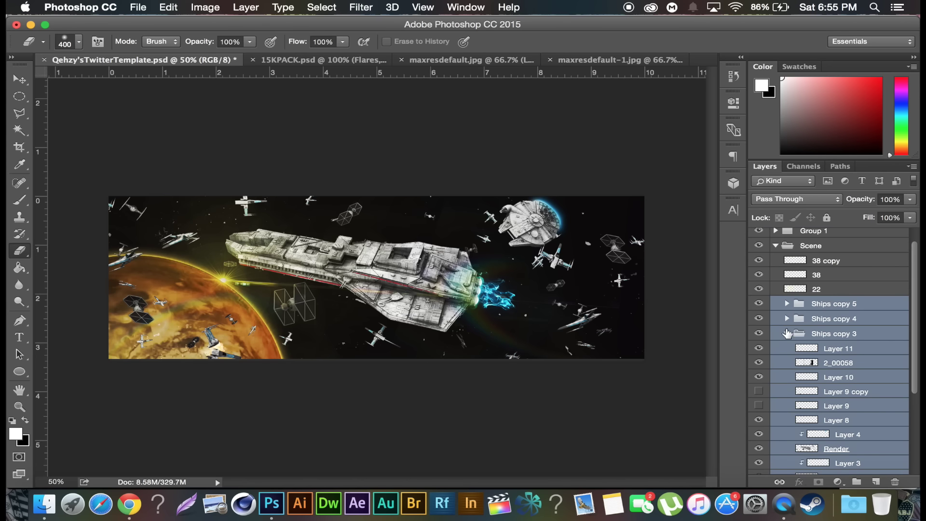
{"action": "left_click", "coordinate": [787, 333]}
{"action": "key", "text": "super+e"}
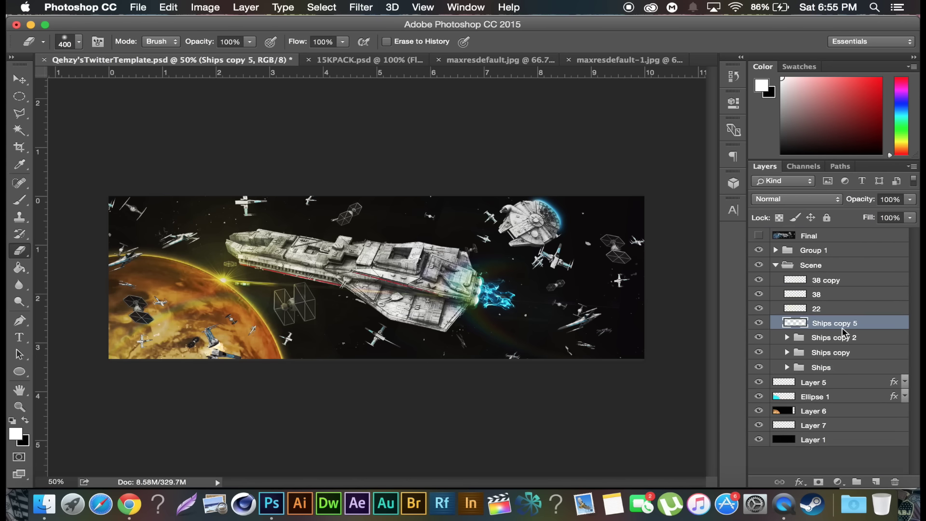
{"action": "left_click", "coordinate": [759, 322]}
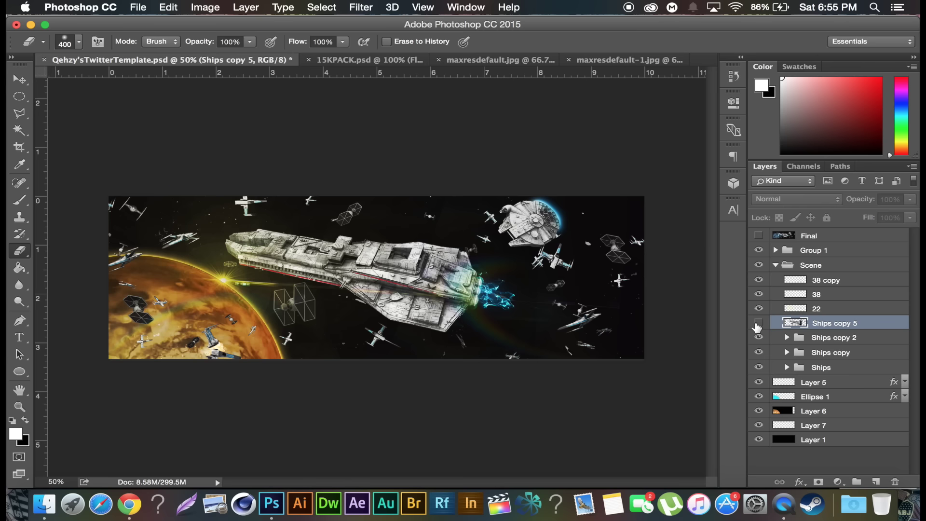
Step: Check the merged Ships copy 5 layer and the black Layer 1 background by toggling their visibility
{"action": "left_click", "coordinate": [759, 323]}
{"action": "left_click", "coordinate": [758, 323]}
{"action": "left_click", "coordinate": [758, 322]}
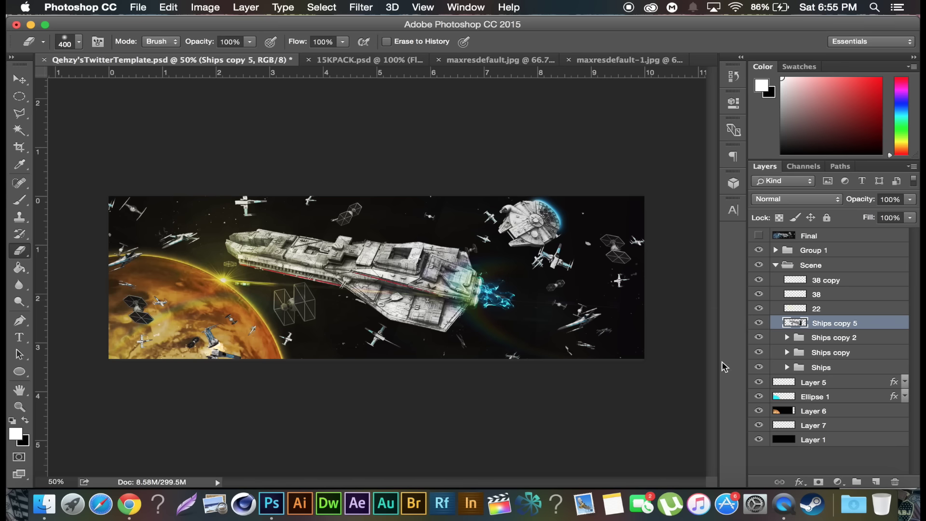
{"action": "left_click", "coordinate": [759, 439]}
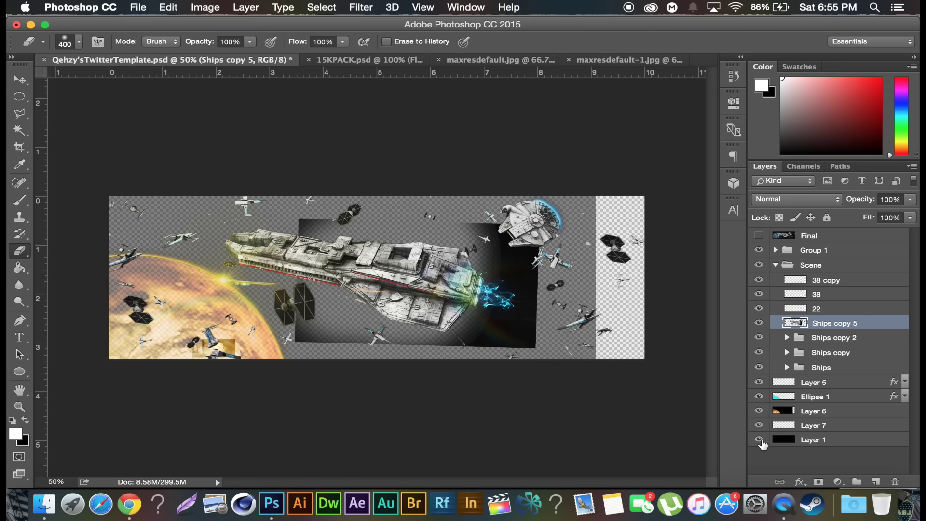
{"action": "left_click", "coordinate": [760, 440]}
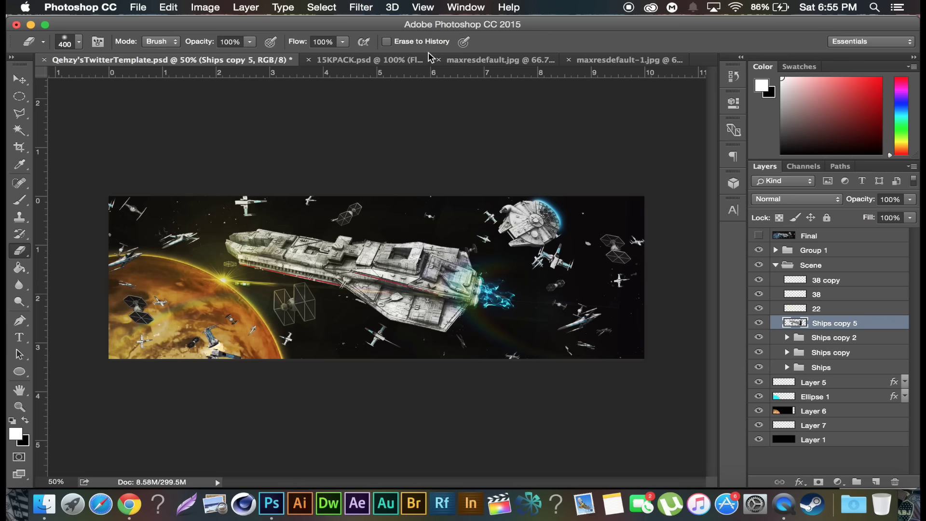
Step: Apply a Motion Blur at -9° and 147 pixels to the Ships copy 5 layer, and lower its opacity to 23%
{"action": "left_click", "coordinate": [370, 8]}
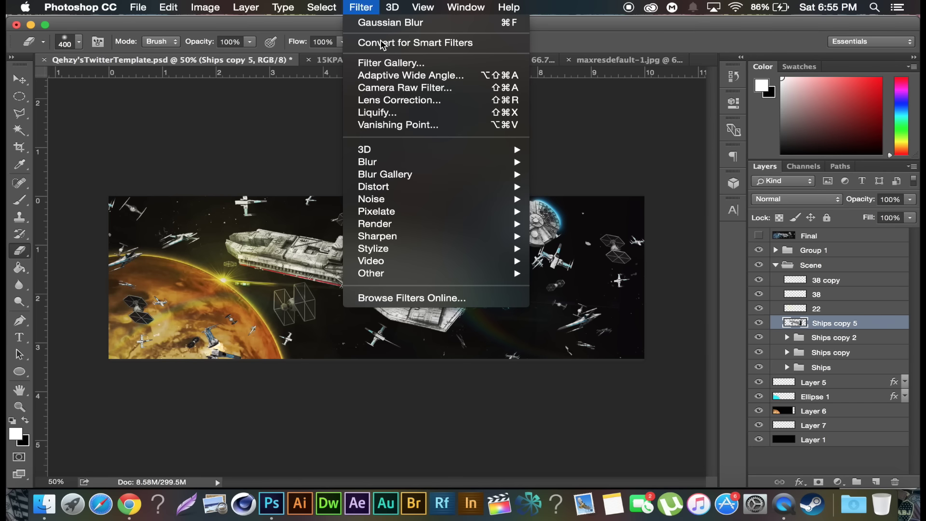
{"action": "mouse_move", "coordinate": [463, 161]}
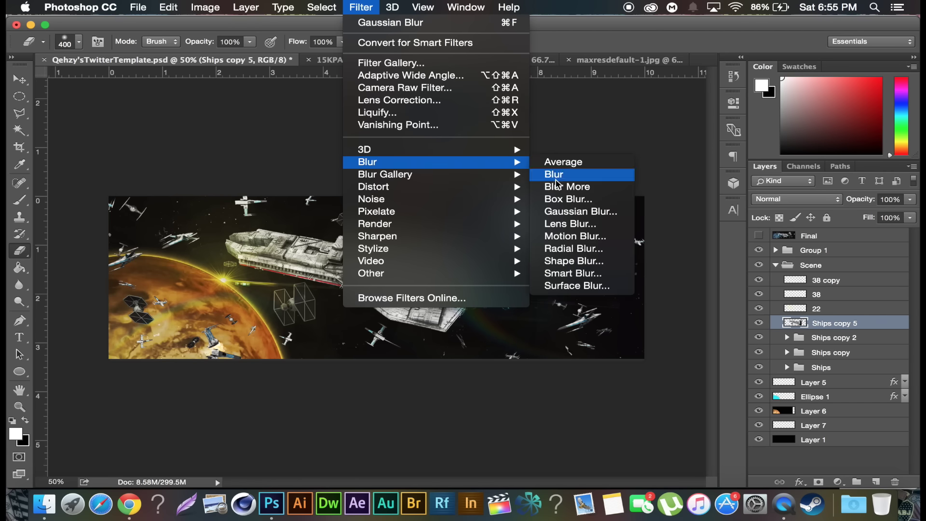
{"action": "left_click", "coordinate": [579, 236]}
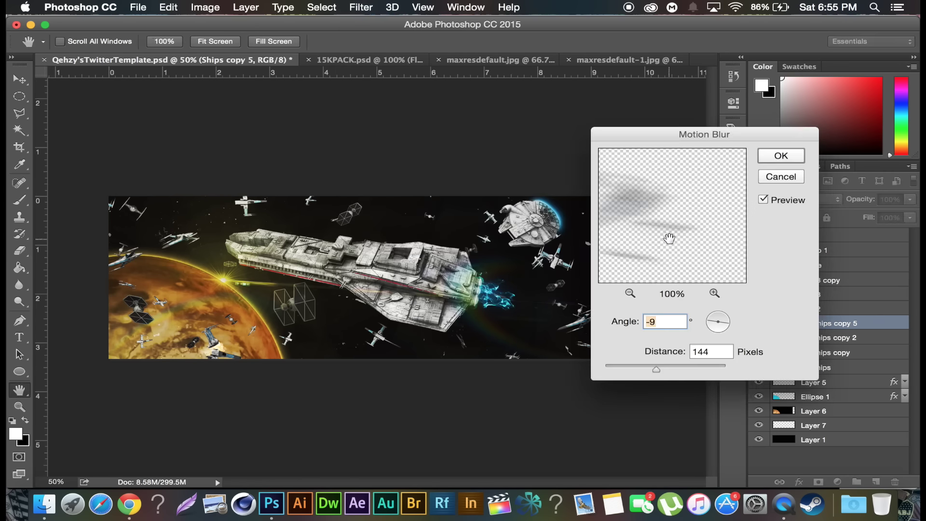
{"action": "left_click", "coordinate": [645, 366]}
{"action": "left_click_drag", "start_coordinate": [652, 366], "coordinate": [657, 367]}
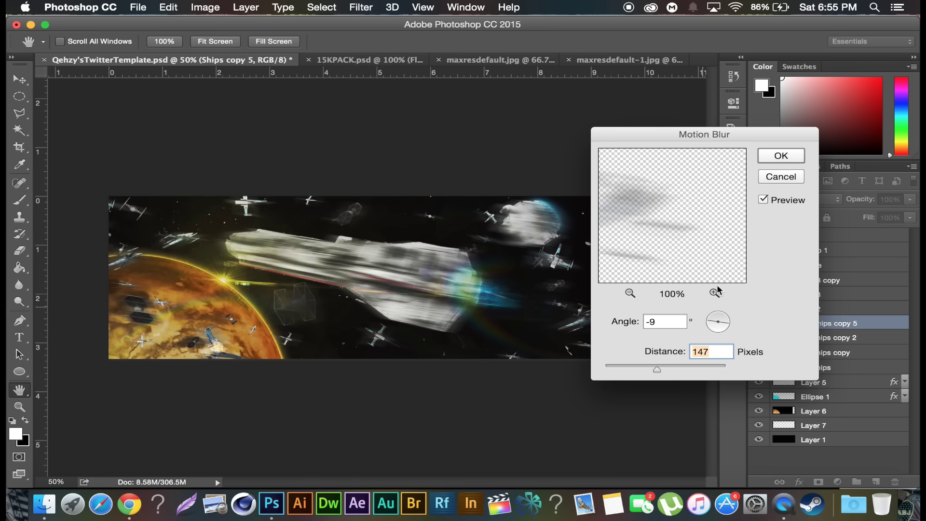
{"action": "left_click", "coordinate": [782, 156]}
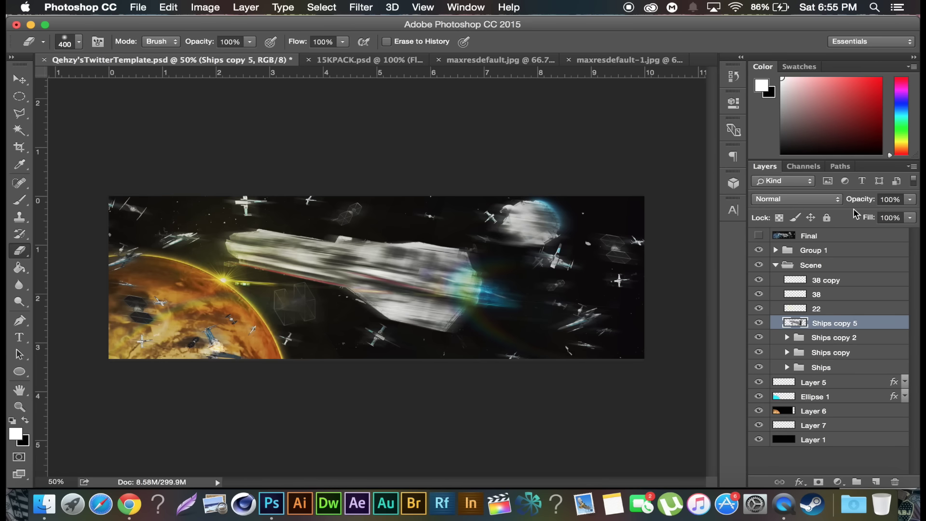
{"action": "left_click_drag", "start_coordinate": [863, 200], "coordinate": [810, 200]}
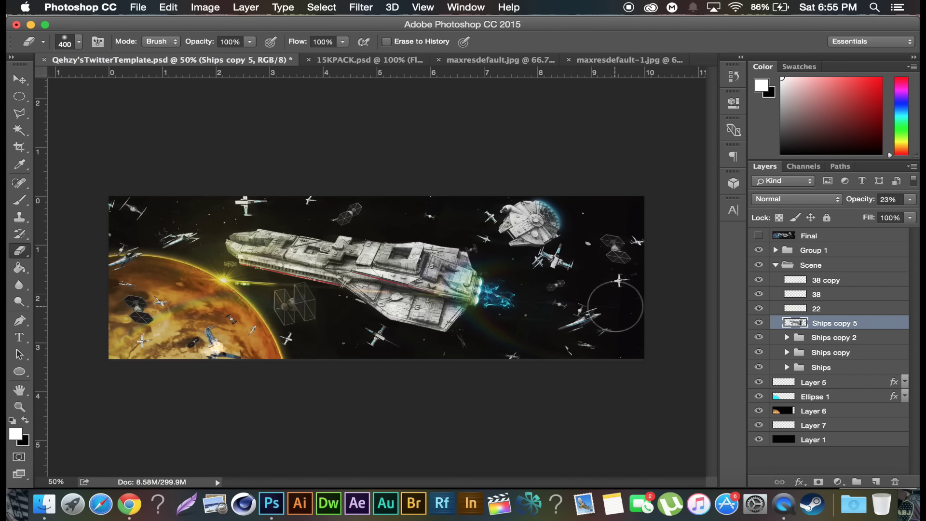
Step: Move Layer 5, Ellipse 1, Layer 6, Layer 7 and Layer 1 into the Scene group and collapse it
{"action": "left_click", "coordinate": [779, 268]}
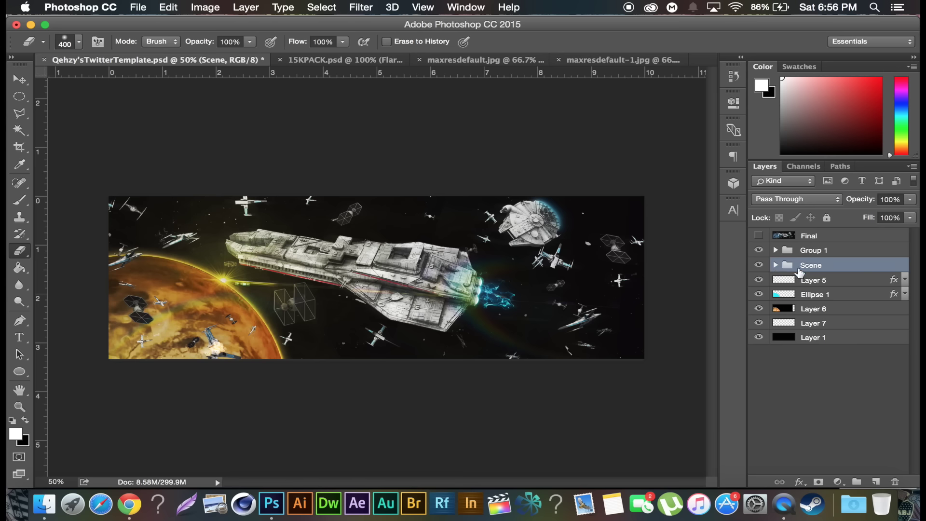
{"action": "left_click", "coordinate": [775, 264]}
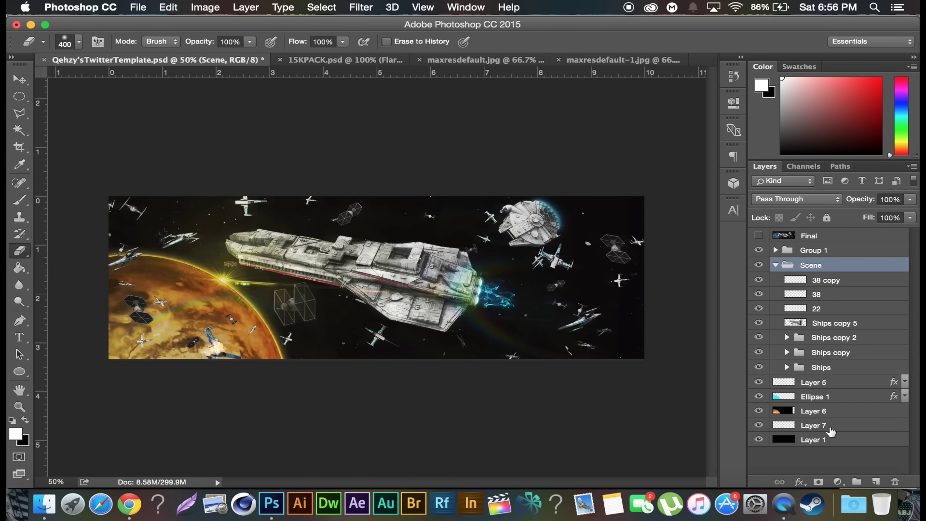
{"action": "left_click", "coordinate": [836, 438]}
{"action": "left_click", "coordinate": [847, 386], "text": "shift"}
{"action": "left_click_drag", "start_coordinate": [846, 384], "coordinate": [844, 372]}
{"action": "left_click", "coordinate": [775, 264]}
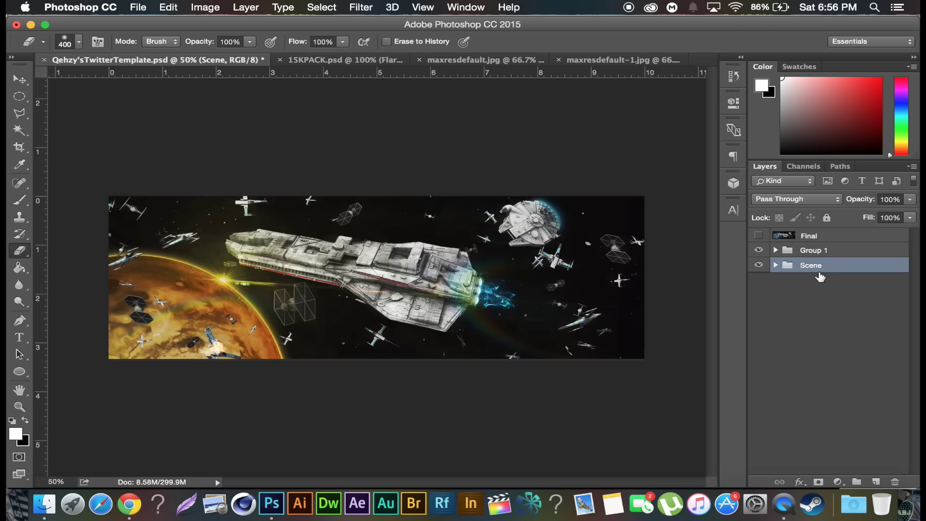
Step: Duplicate the Scene group and merge the copy into a single layer
{"action": "key", "text": "super+j"}
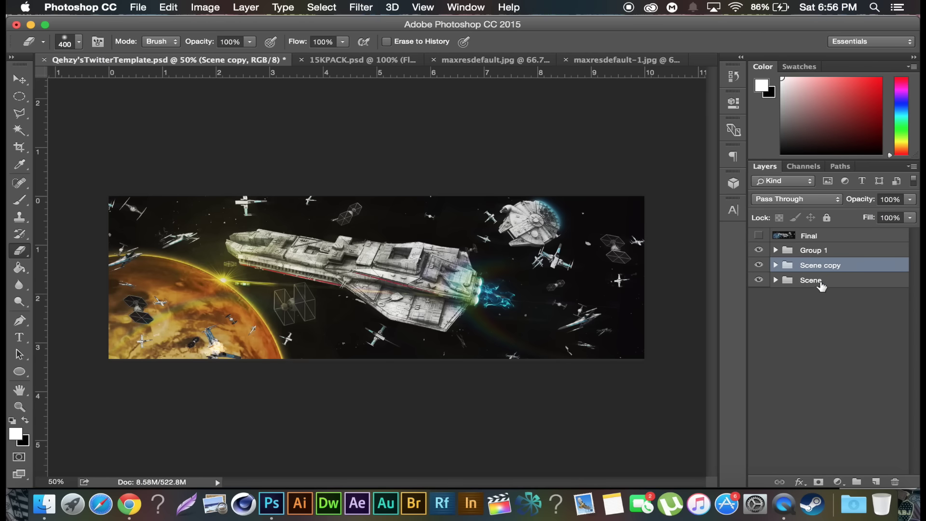
{"action": "key", "text": "super+e"}
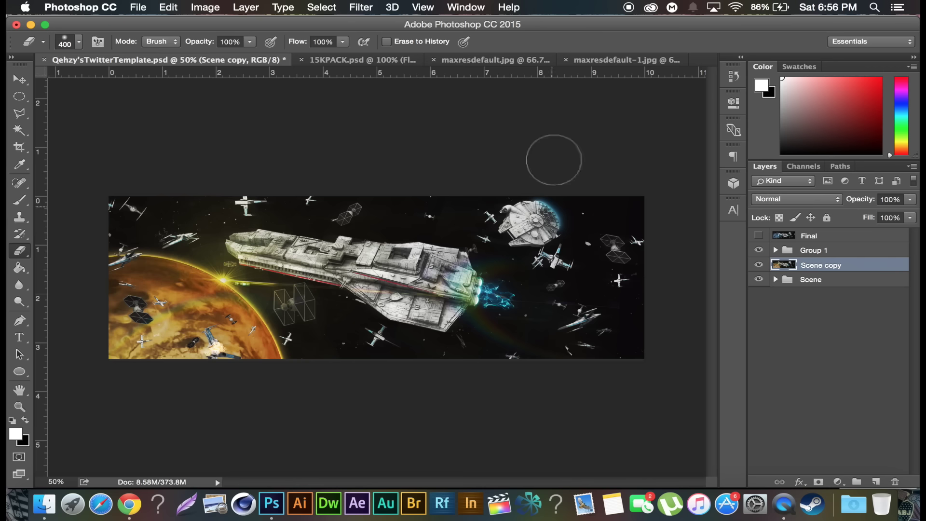
{"action": "left_click", "coordinate": [16, 80]}
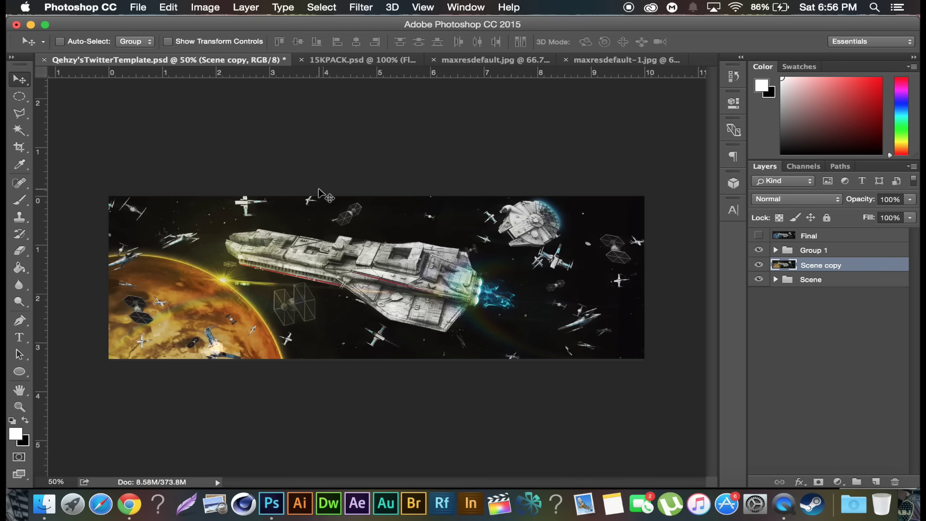
Step: Duplicate the merged Scene copy layer and apply a Gaussian Blur with a 2-pixel radius to the duplicate
{"action": "key", "text": "super+j"}
{"action": "left_click", "coordinate": [338, 6]}
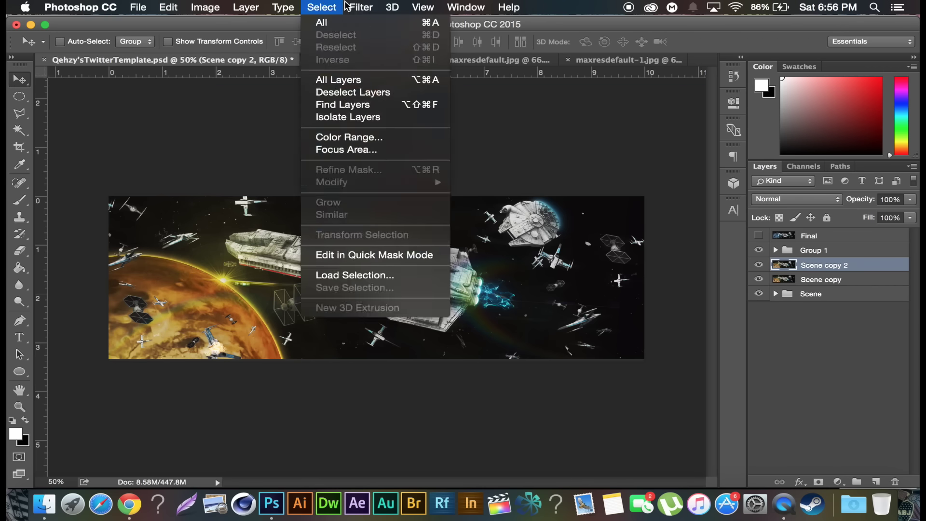
{"action": "mouse_move", "coordinate": [361, 7]}
{"action": "mouse_move", "coordinate": [502, 169]}
{"action": "left_click", "coordinate": [575, 213]}
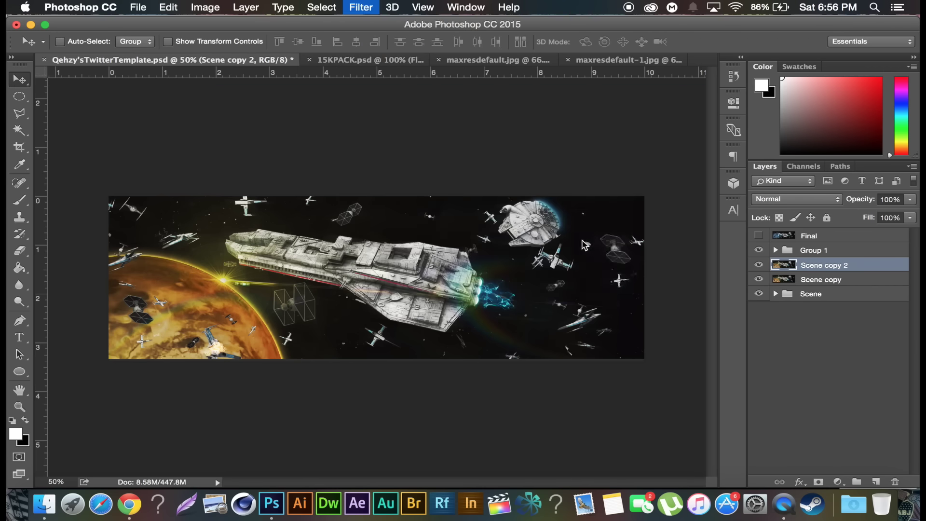
{"action": "type", "text": "2"}
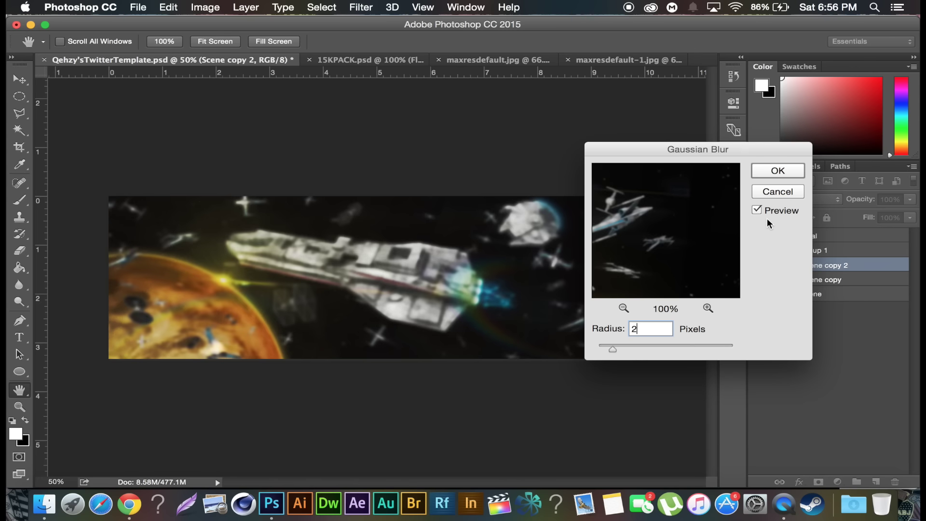
{"action": "left_click", "coordinate": [777, 171]}
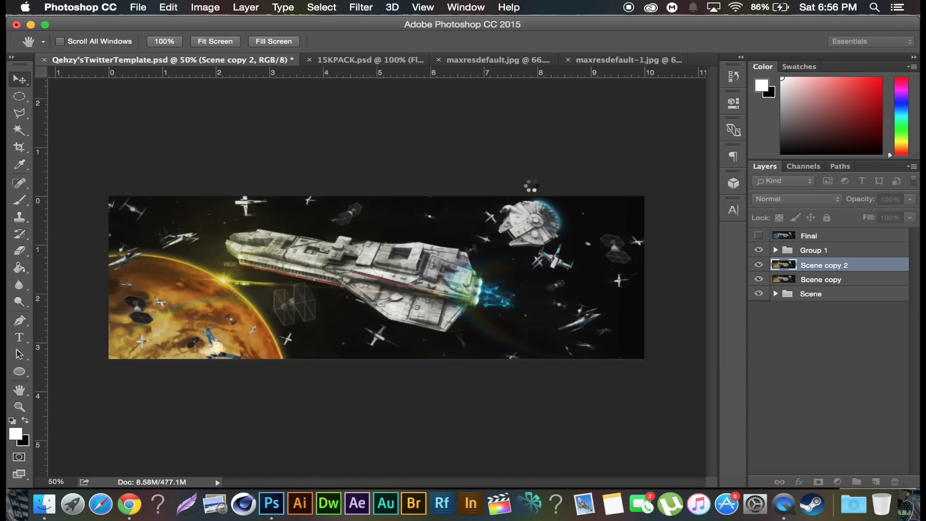
Step: Erase the blur over the central ships with a 900 px Eraser, and merge the blurred layer with Scene copy
{"action": "left_click", "coordinate": [19, 251]}
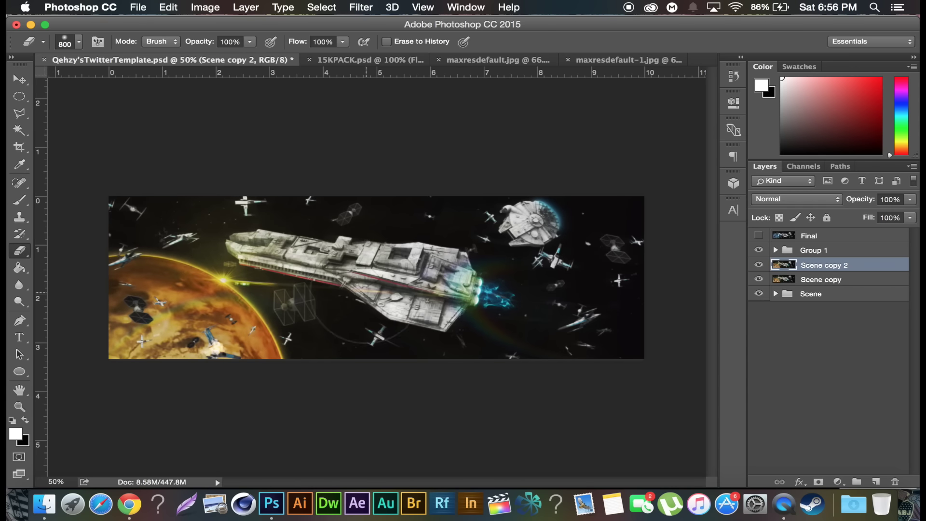
{"action": "key", "text": "bracketright"}
{"action": "key", "text": "bracketright"}
{"action": "key", "text": "bracketright"}
{"action": "key", "text": "bracketright"}
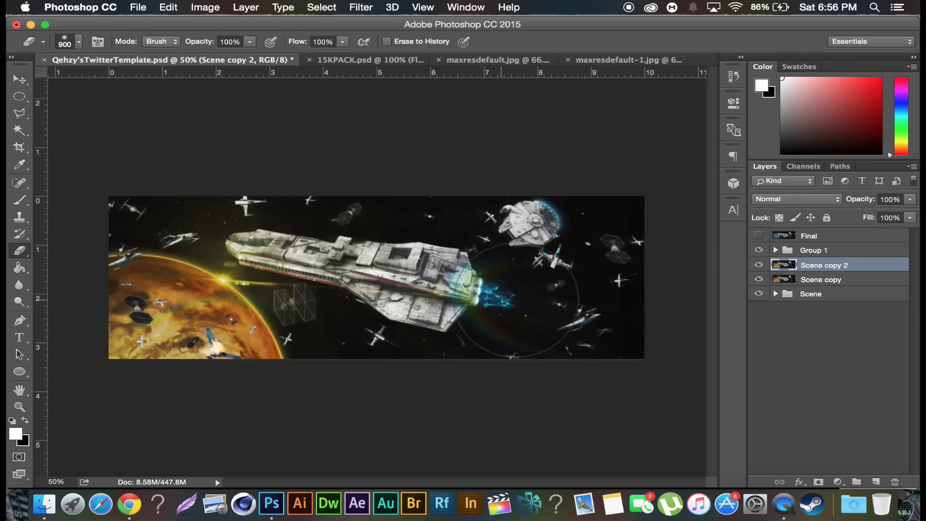
{"action": "mouse_move", "coordinate": [521, 244]}
{"action": "left_mouse_down"}
{"action": "mouse_move", "coordinate": [563, 197]}
{"action": "mouse_move", "coordinate": [388, 272]}
{"action": "left_mouse_up"}
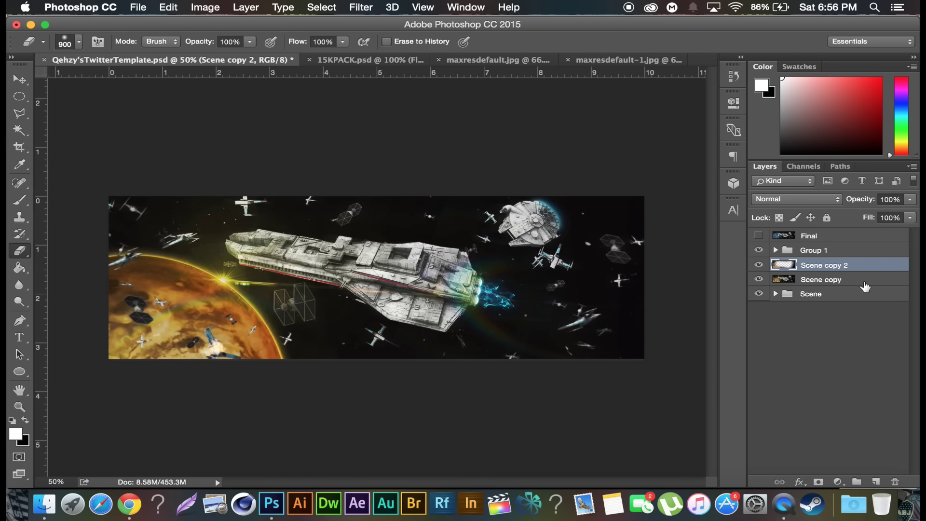
{"action": "left_click", "coordinate": [843, 280], "text": "shift"}
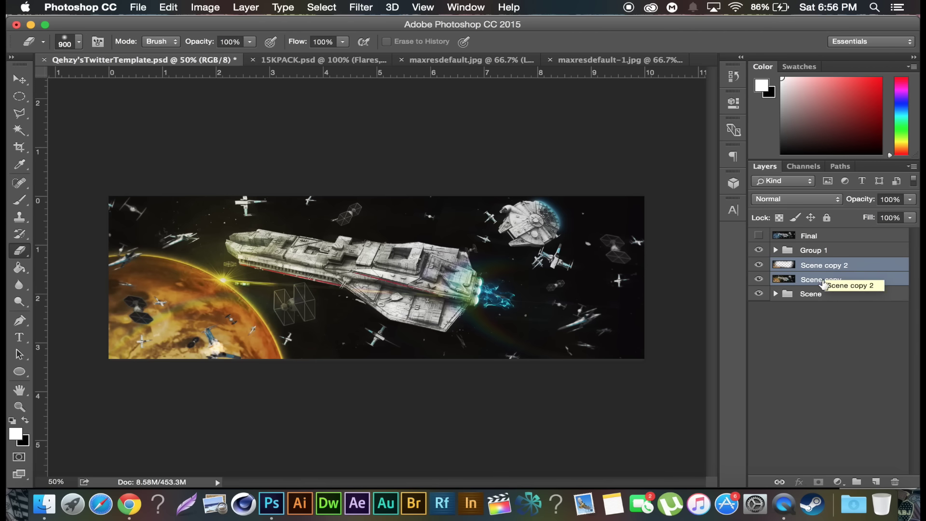
{"action": "key", "text": "super+e"}
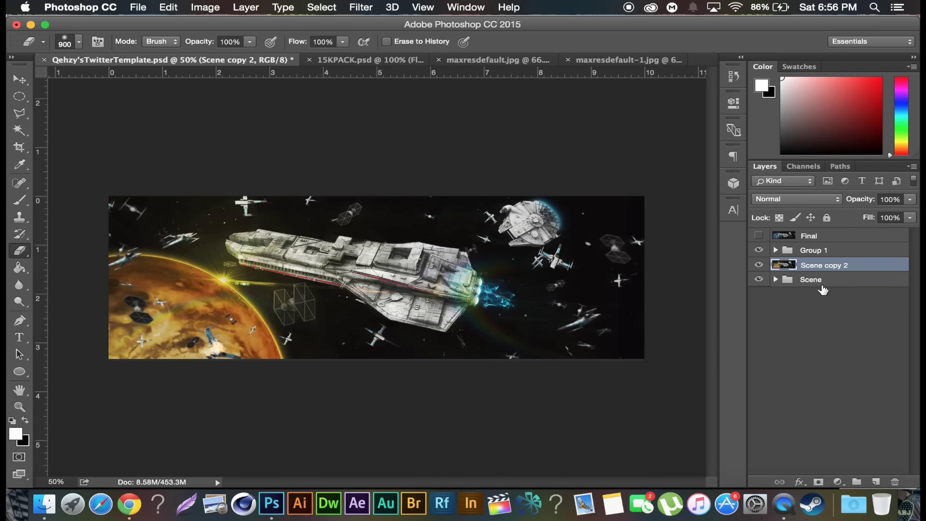
Step: Duplicate the merged Scene copy 2 layer and apply Sharpen More to the duplicate
{"action": "key", "text": "super+j"}
{"action": "left_click", "coordinate": [362, 6]}
{"action": "mouse_move", "coordinate": [497, 212]}
{"action": "mouse_move", "coordinate": [496, 236]}
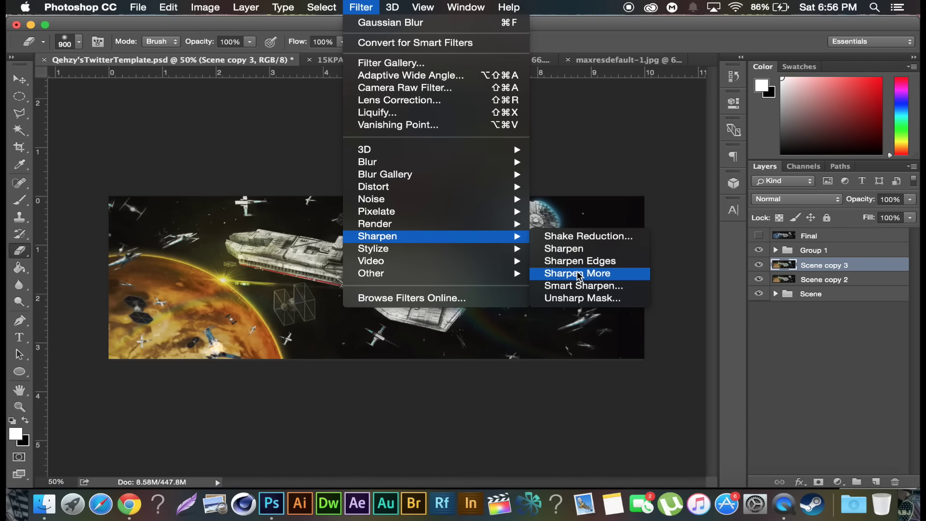
{"action": "left_click", "coordinate": [593, 271]}
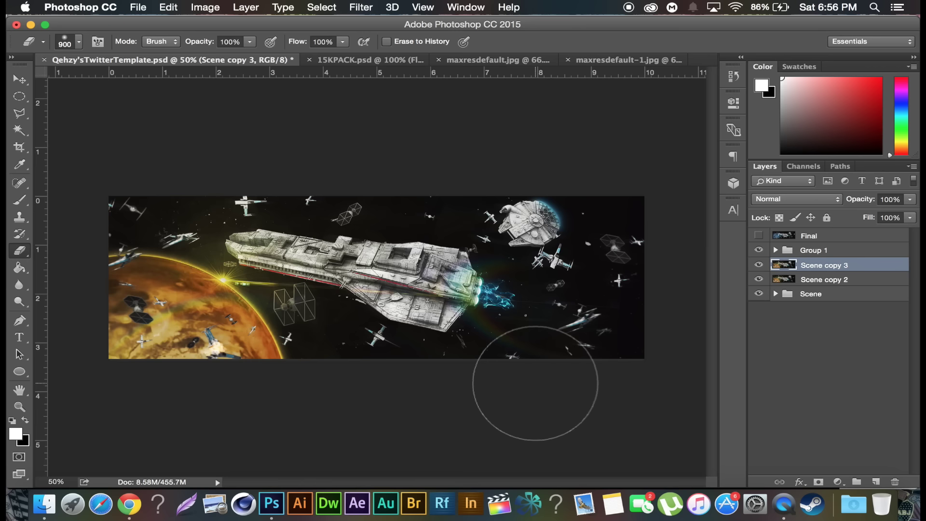
Step: Compare the sharpened scene with the reference artwork by toggling the Final layer's visibility
{"action": "left_click", "coordinate": [758, 235]}
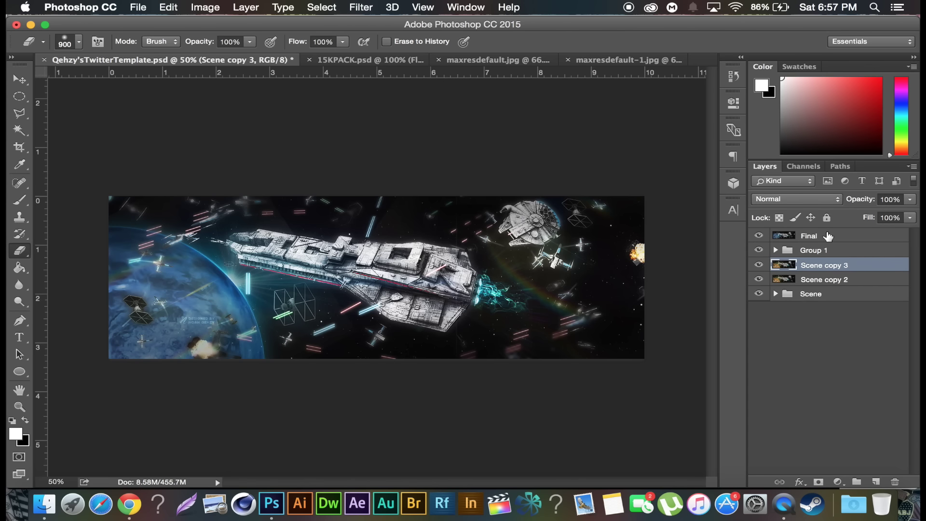
{"action": "left_click", "coordinate": [759, 236]}
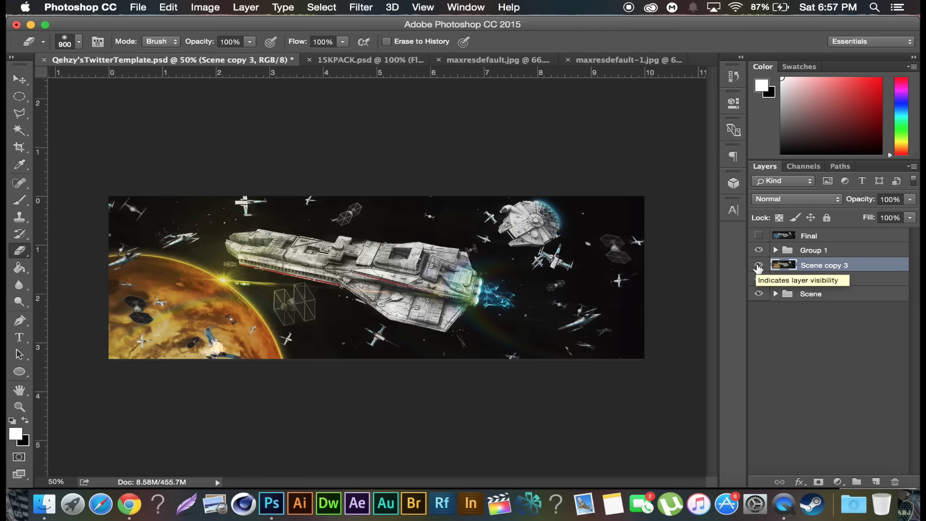
{"action": "left_click", "coordinate": [758, 235]}
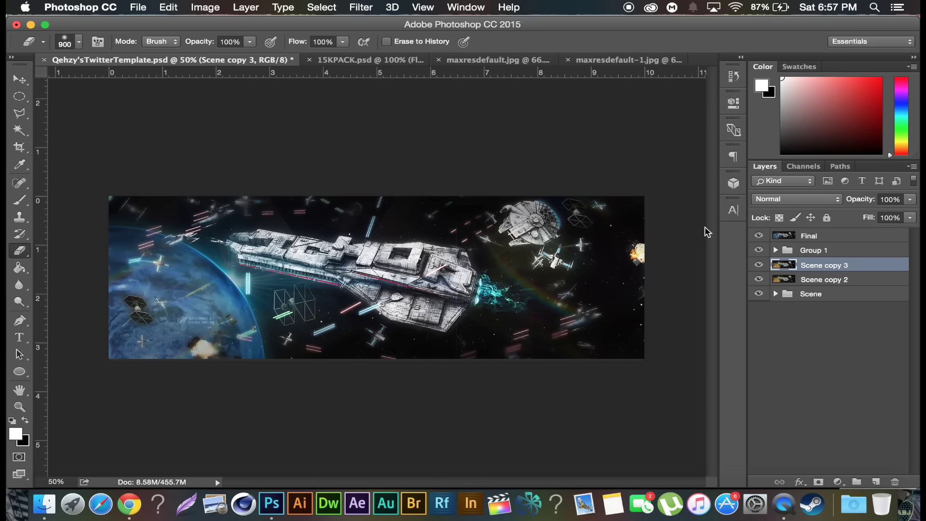